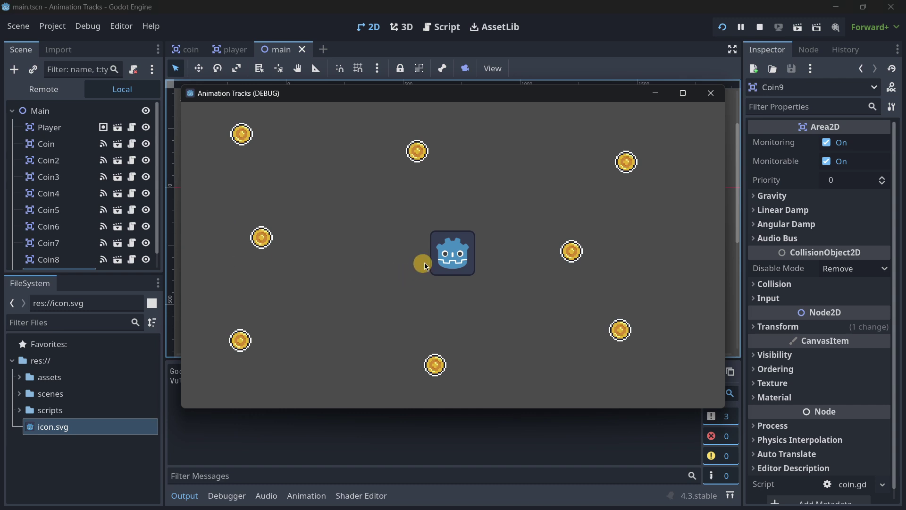
# Playtest the running game by steering the player over the upper, right and lower coins to trigger their collection
pyautogui.press('Left')
pyautogui.press('Down')
pyautogui.press('Right')
pyautogui.press('Up')
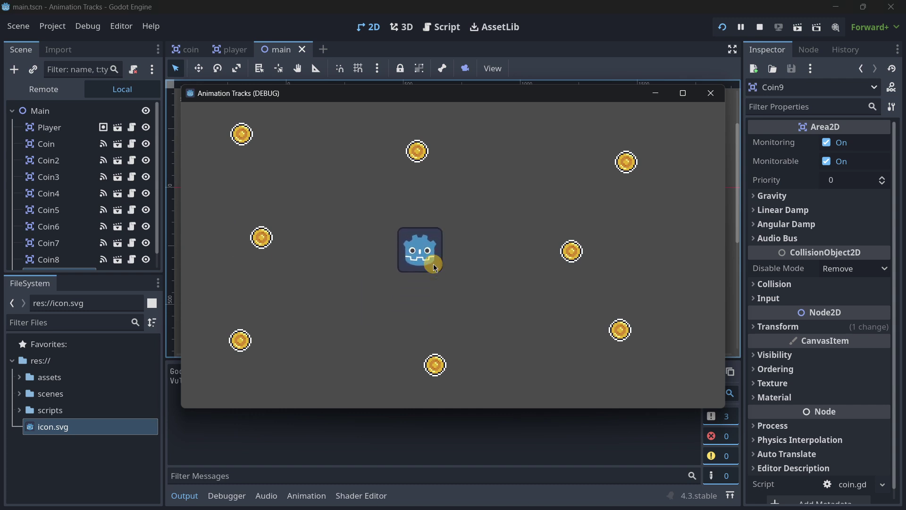
pyautogui.press('Up')
pyautogui.press('Right')
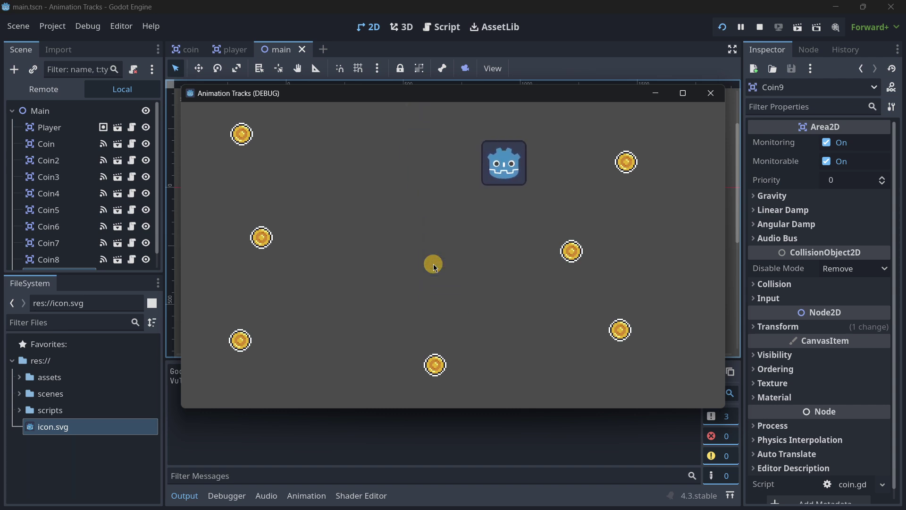
pyautogui.press('Down')
pyautogui.press('Left')
pyautogui.press('Down')
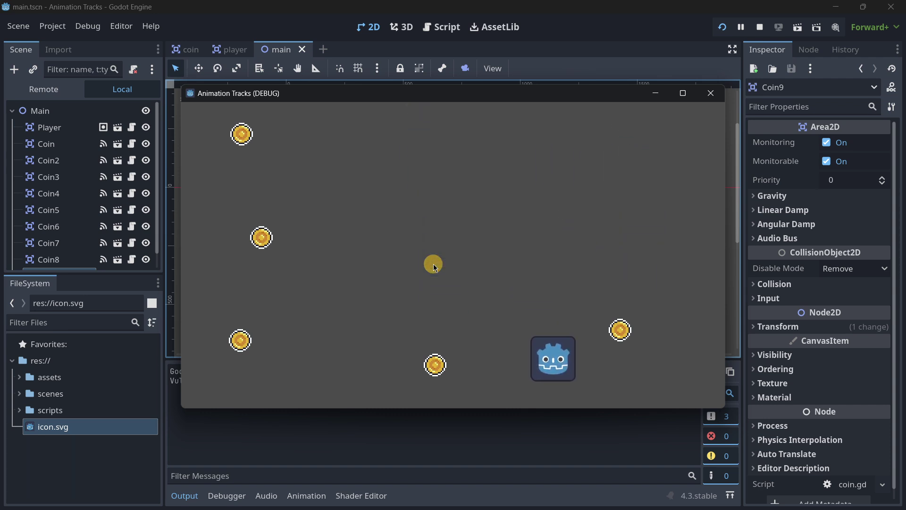
pyautogui.press('Right')
pyautogui.press('Left')
pyautogui.press('Up')
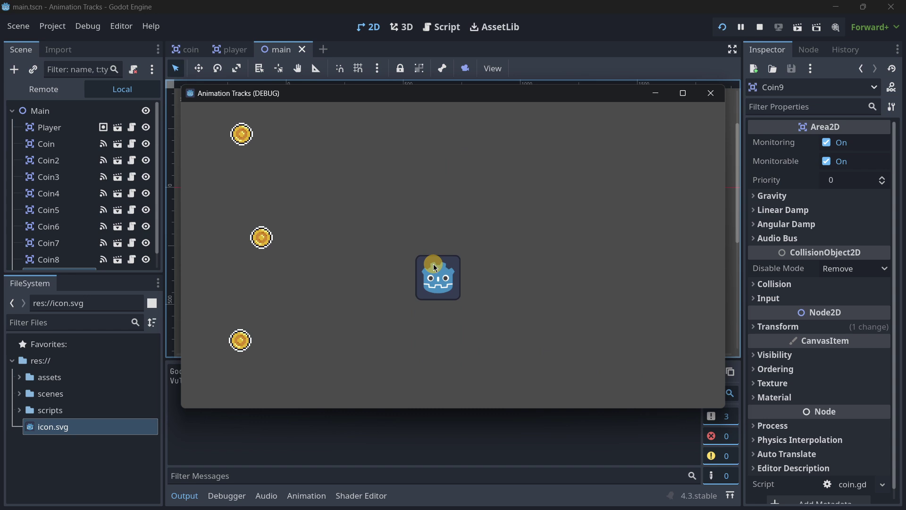
# Examine the coin nodes under Main in the remote scene tree of the running game
pyautogui.click(38, 89)
pyautogui.click(19, 124)
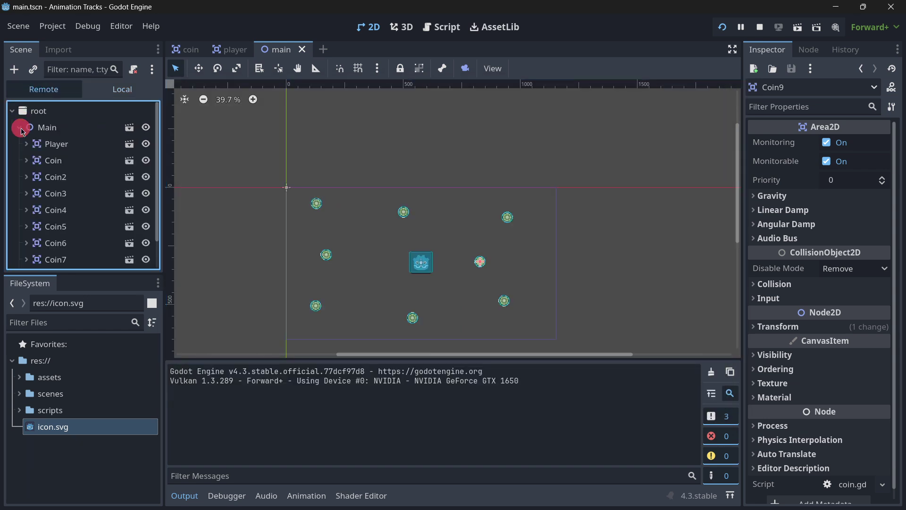
pyautogui.click(80, 143)
pyautogui.scroll(1, 89, 175)
pyautogui.scroll(-2, 97, 181)
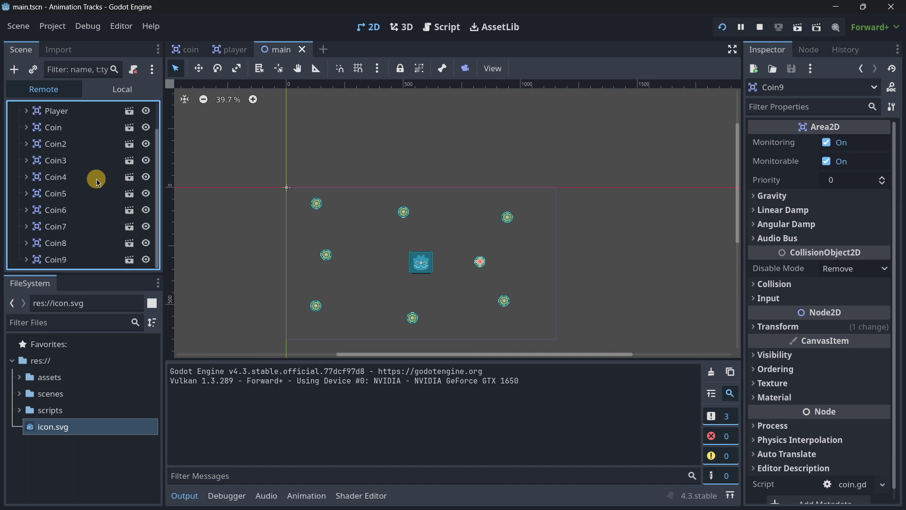
# Return to the running game and steer the player to collect the remaining three coins on its left side
pyautogui.hotkey('alt', 'Tab')
pyautogui.press('Left')
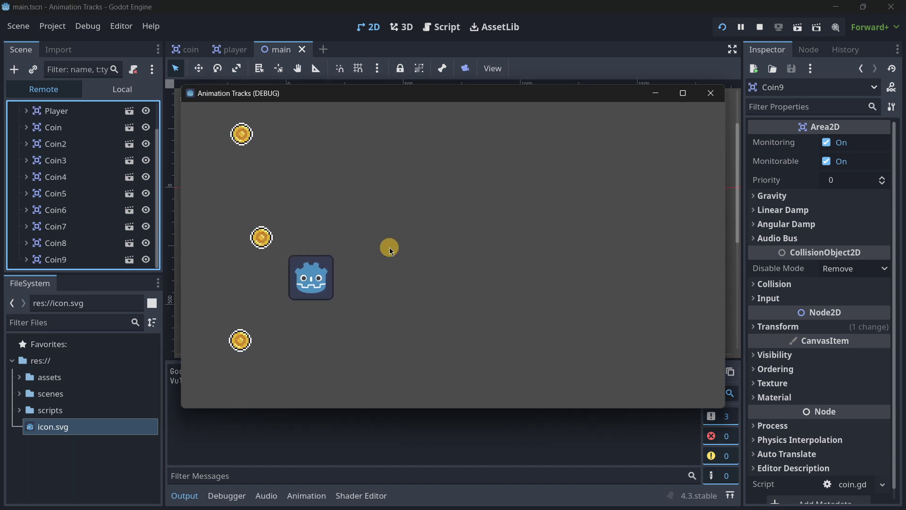
pyautogui.press('Up')
pyautogui.press('Down')
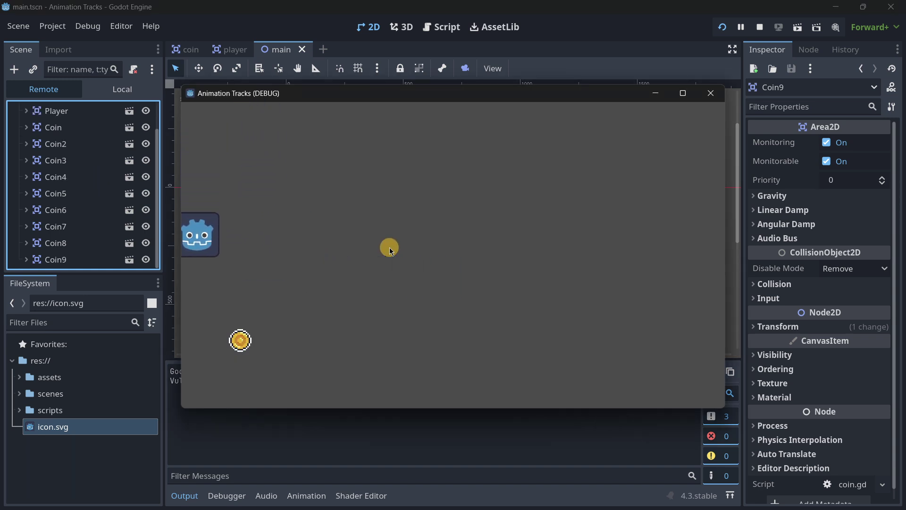
pyautogui.press('Right')
pyautogui.press('Right')
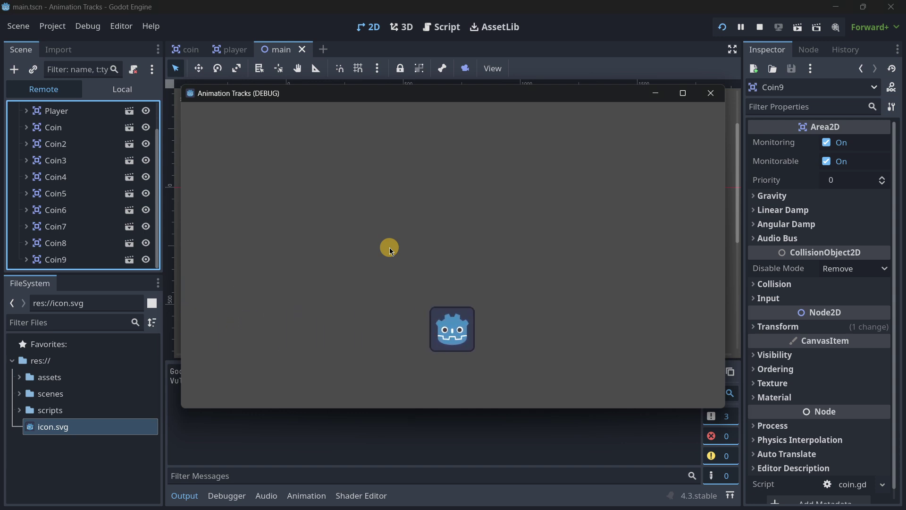
# Check which coin nodes remain in the remote scene tree after collection, and stop the game
pyautogui.scroll(2, 76, 172)
pyautogui.click(57, 162)
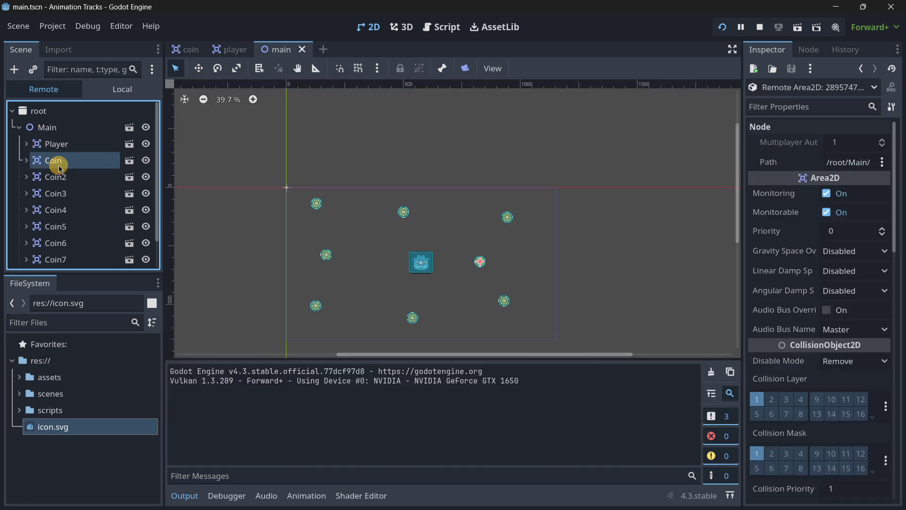
pyautogui.scroll(-2, 67, 181)
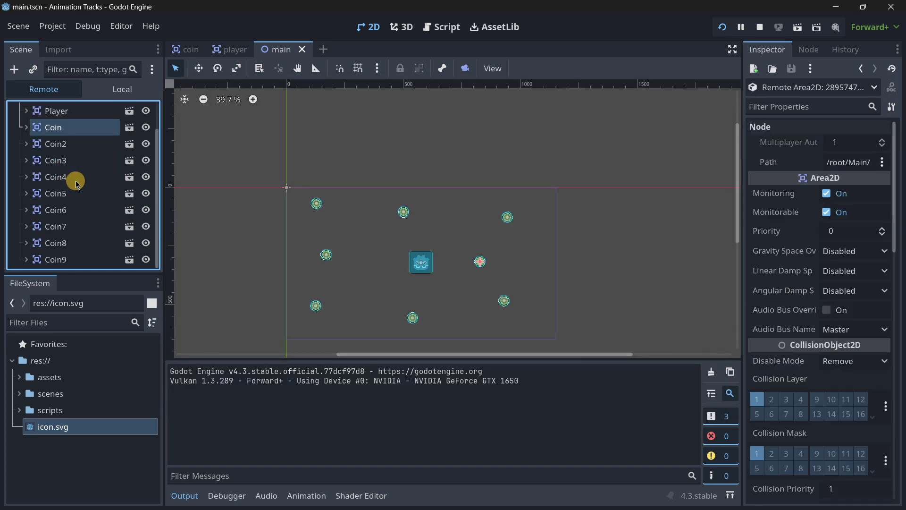
pyautogui.click(760, 27)
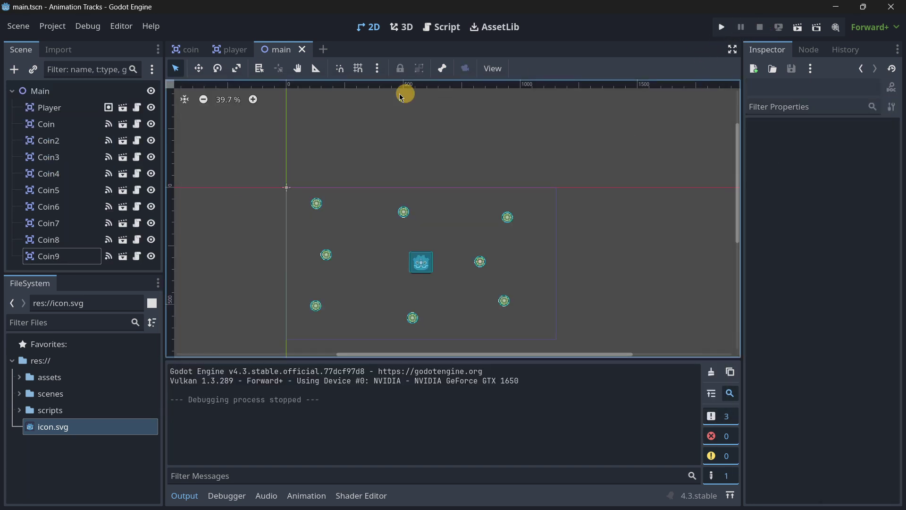
# Look over the player scene and open the coin scene from the main scene
pyautogui.click(122, 109)
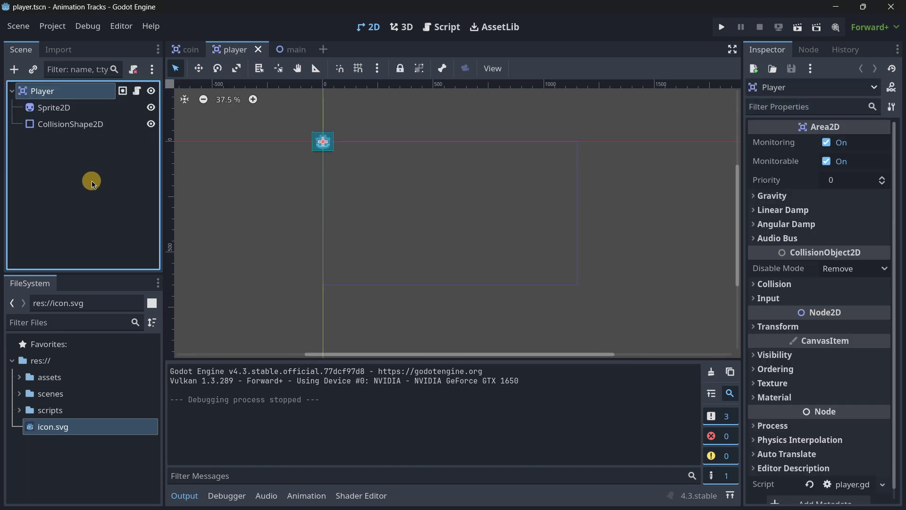
pyautogui.click(289, 49)
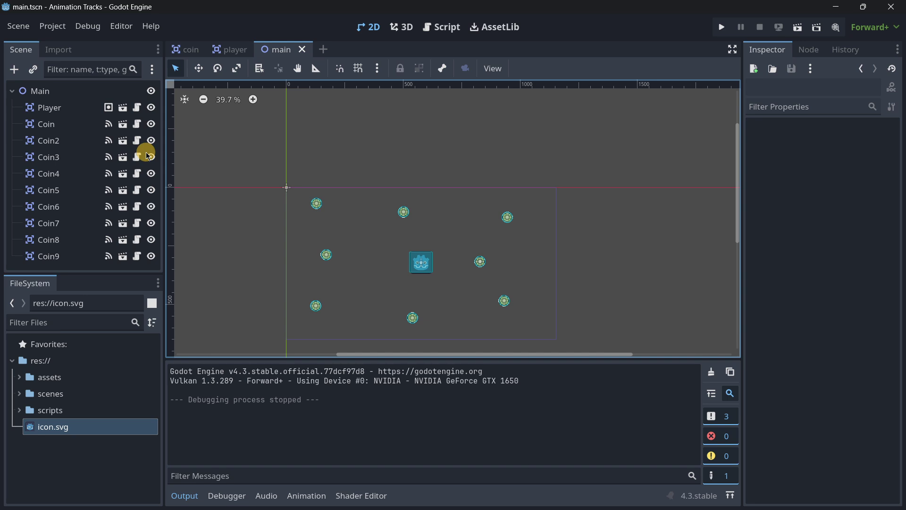
pyautogui.click(123, 191)
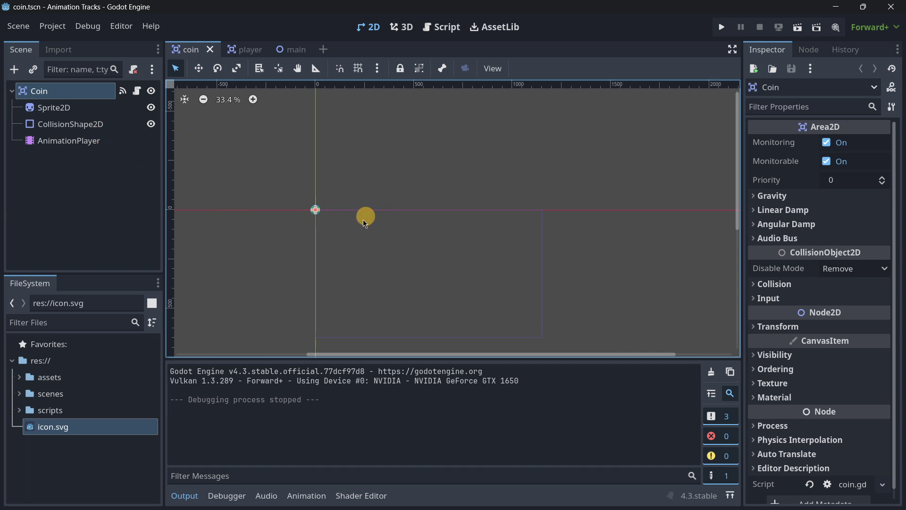
# Show the AnimationPlayer's collect_coin animation in the coin scene and review the _on_area_entered function in coin.gd
pyautogui.click(37, 141)
pyautogui.click(389, 360)
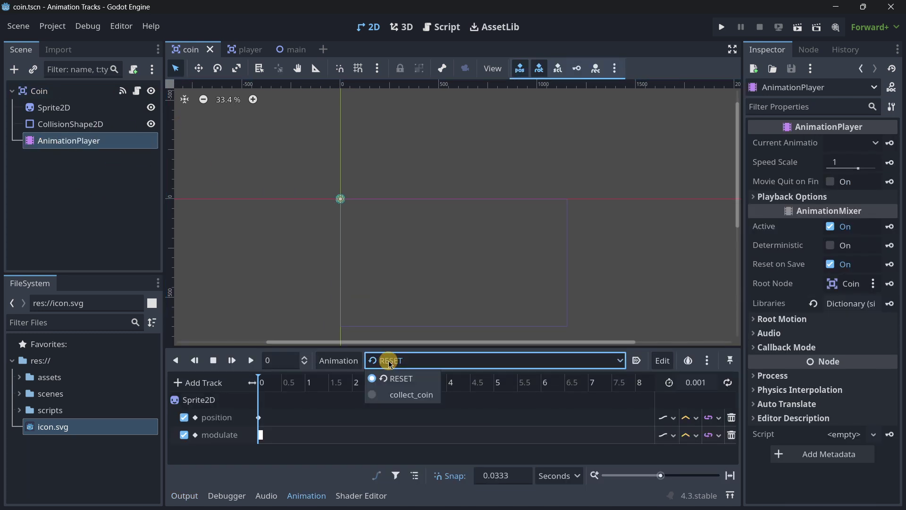
pyautogui.click(397, 394)
pyautogui.click(138, 91)
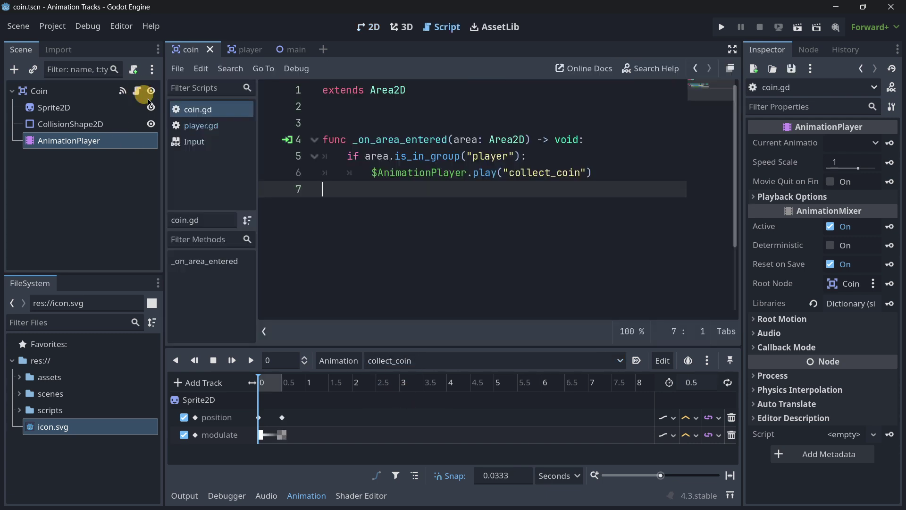
pyautogui.moveTo(599, 174); pyautogui.dragTo(222, 133)
pyautogui.click(501, 163)
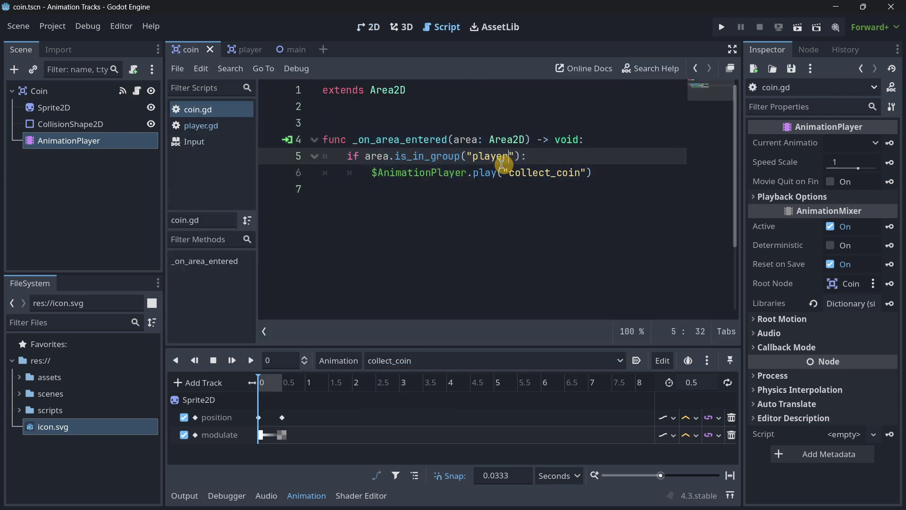
# Connect the AnimationPlayer's animation_finished signal to a new handler function in the Coin script
pyautogui.click(363, 27)
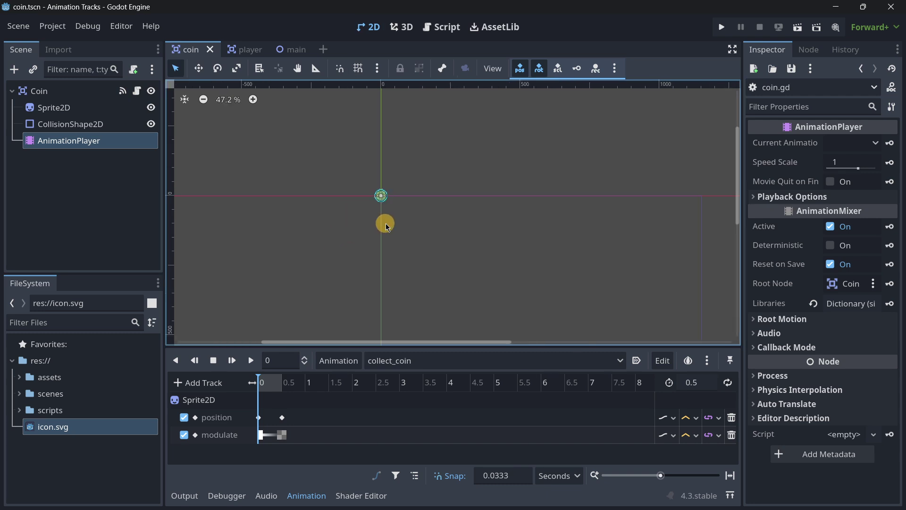
pyautogui.scroll(3, 386, 227)
pyautogui.moveTo(267, 387); pyautogui.dragTo(240, 394)
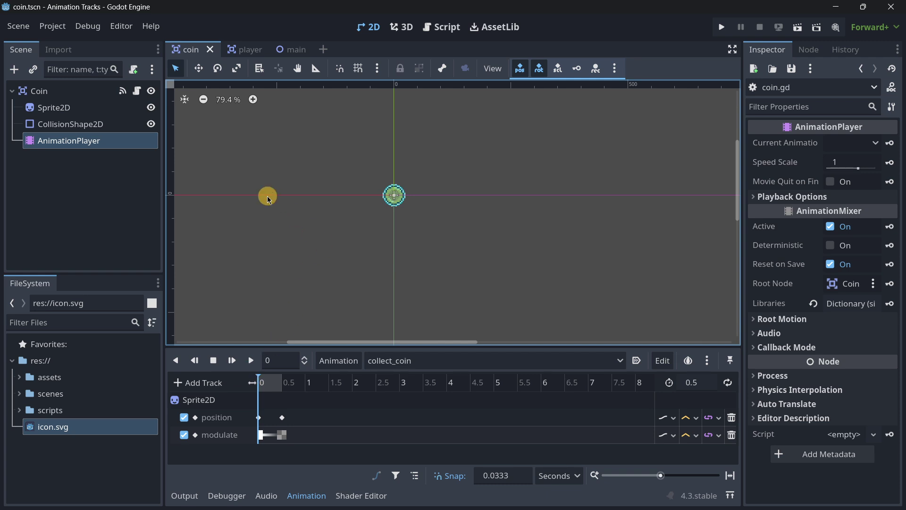
pyautogui.click(81, 91)
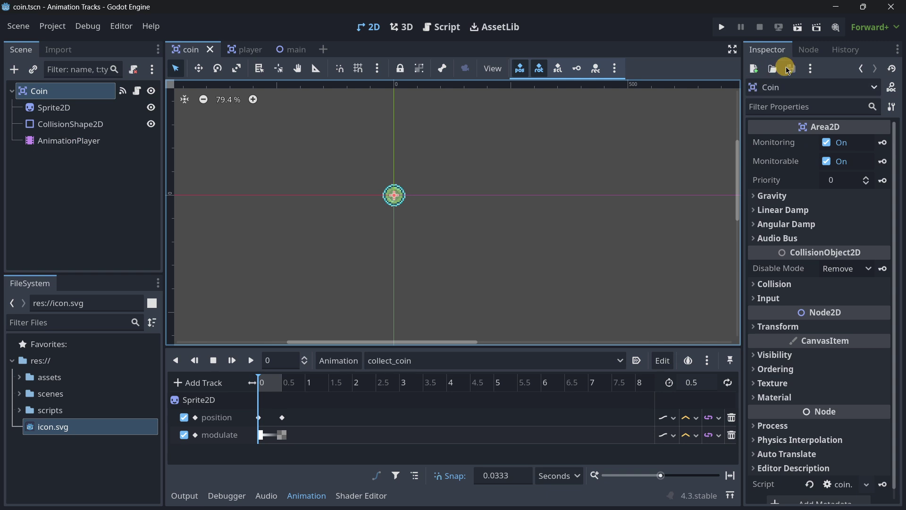
pyautogui.click(118, 142)
pyautogui.click(805, 51)
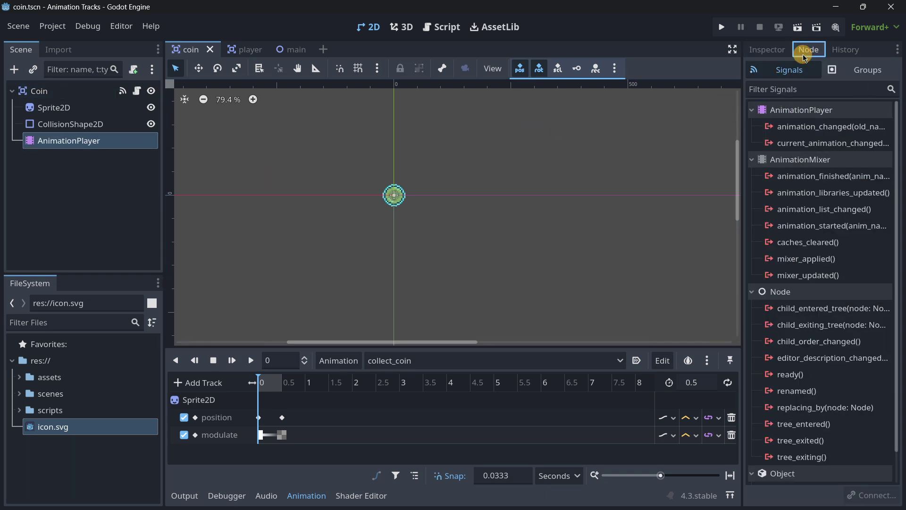
pyautogui.doubleClick(812, 175)
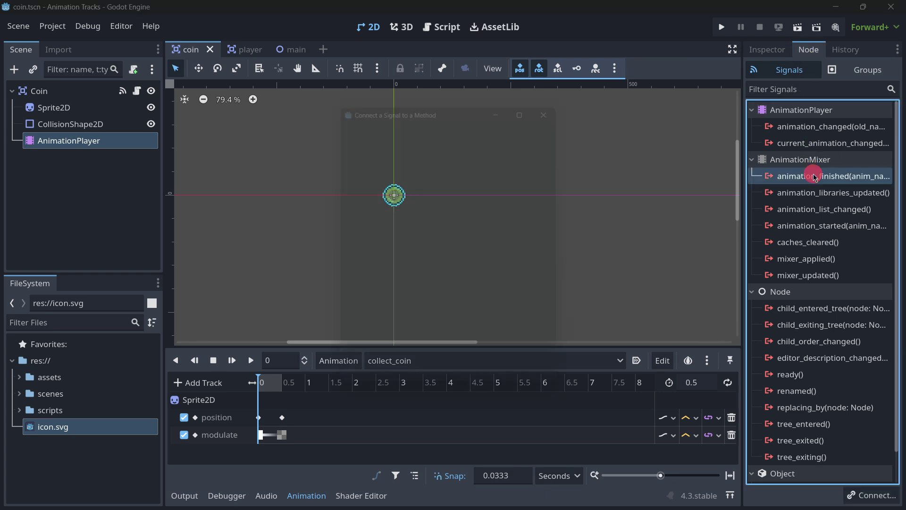
pyautogui.click(402, 377)
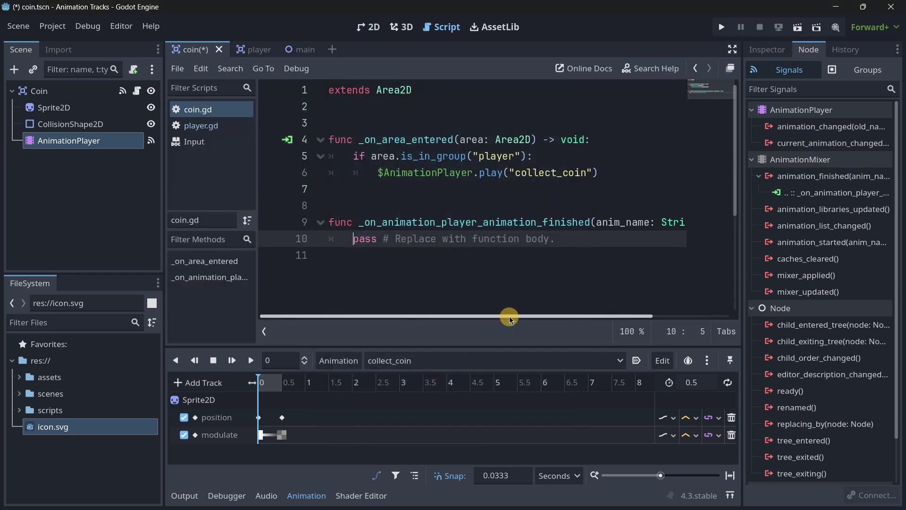
# Replace the placeholder body of _on_animation_player_animation_finished with the condition if anim_name == "collect_coin":
pyautogui.hscroll(4, 559, 302)
pyautogui.moveTo(532, 239); pyautogui.dragTo(340, 240)
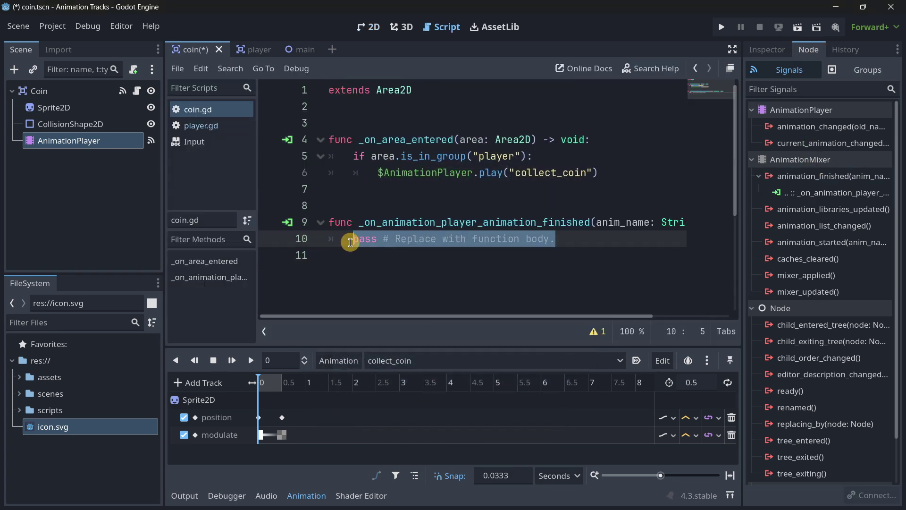
pyautogui.write('if ani')
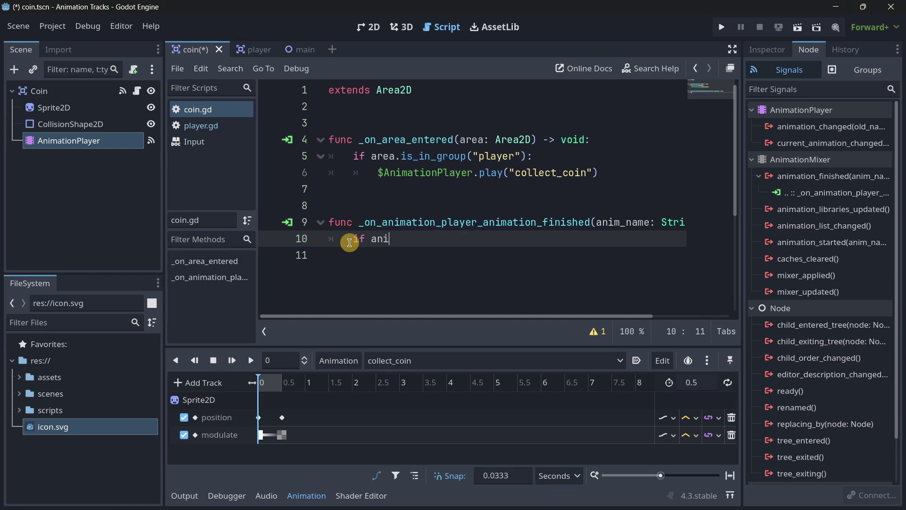
pyautogui.write('m')
pyautogui.press('Return')
pyautogui.press('Return')
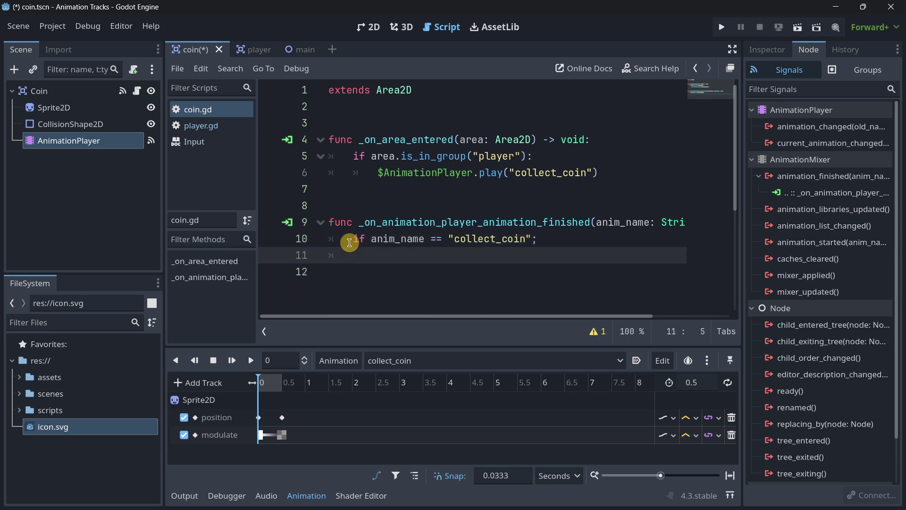
pyautogui.press('BackSpace')
pyautogui.press('BackSpace')
# Add a queue_free() call inside the collect_coin condition of the animation finished handler
pyautogui.press('Return')
pyautogui.write('queue')
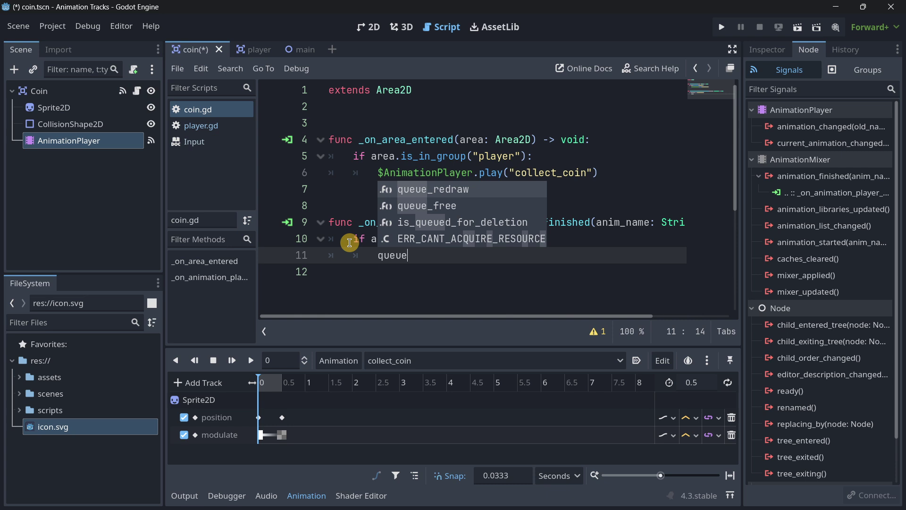
pyautogui.press('Down')
pyautogui.press('Return')
pyautogui.click(487, 270)
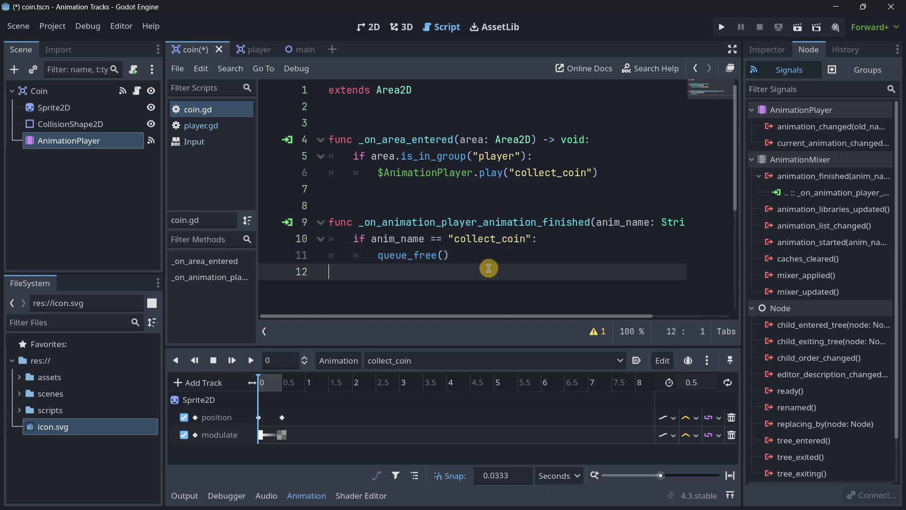
# Run the project and show the remote scene tree with the coin nodes
pyautogui.click(721, 27)
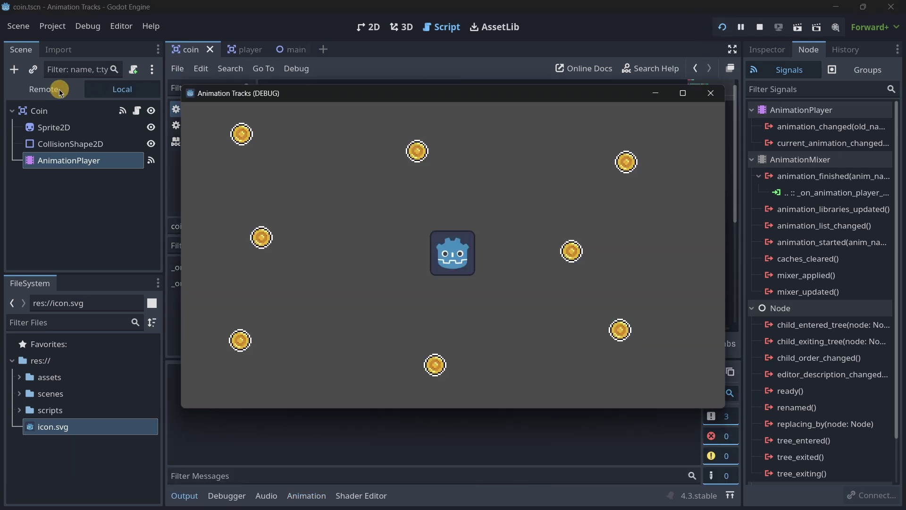
pyautogui.click(60, 89)
pyautogui.click(60, 165)
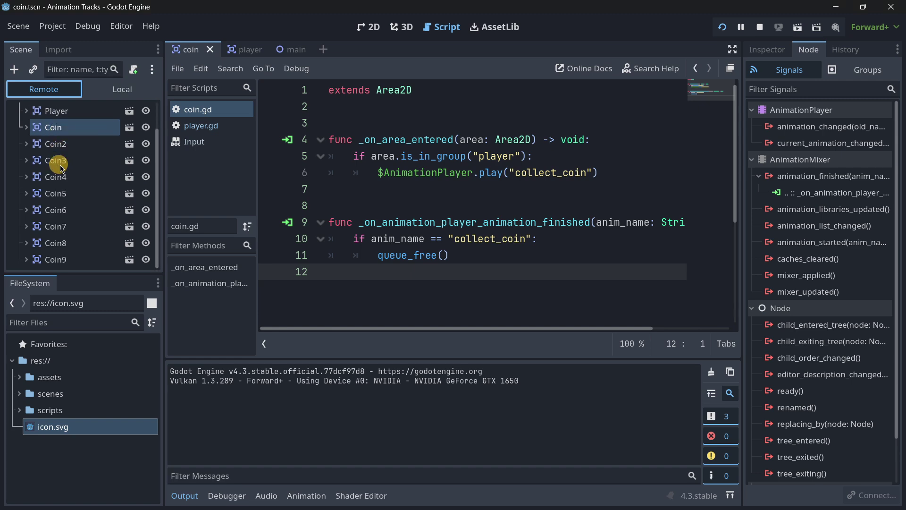
# Steer the player over all the coins in the running game to test their removal from the remote scene tree
pyautogui.hotkey('alt', 'Tab')
pyautogui.click(427, 202)
pyautogui.press('Up')
pyautogui.press('Right')
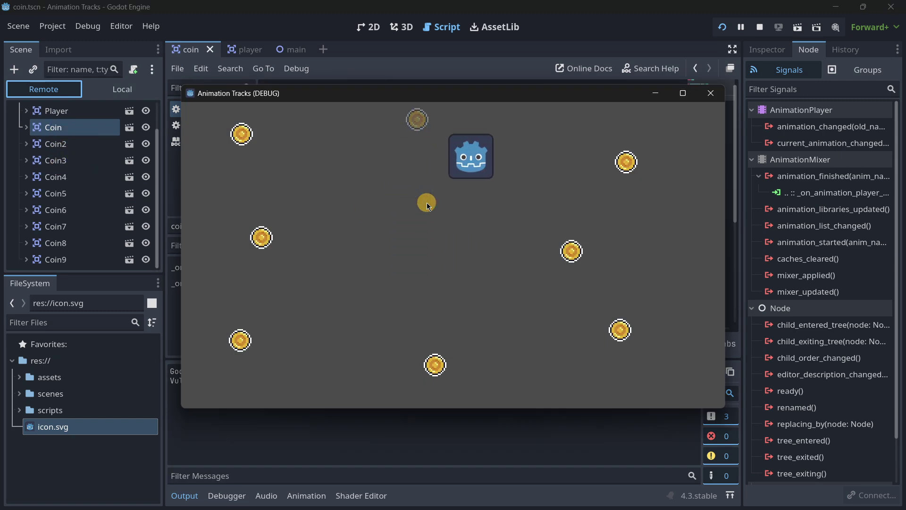
pyautogui.press('Down')
pyautogui.press('Left')
pyautogui.press('Down')
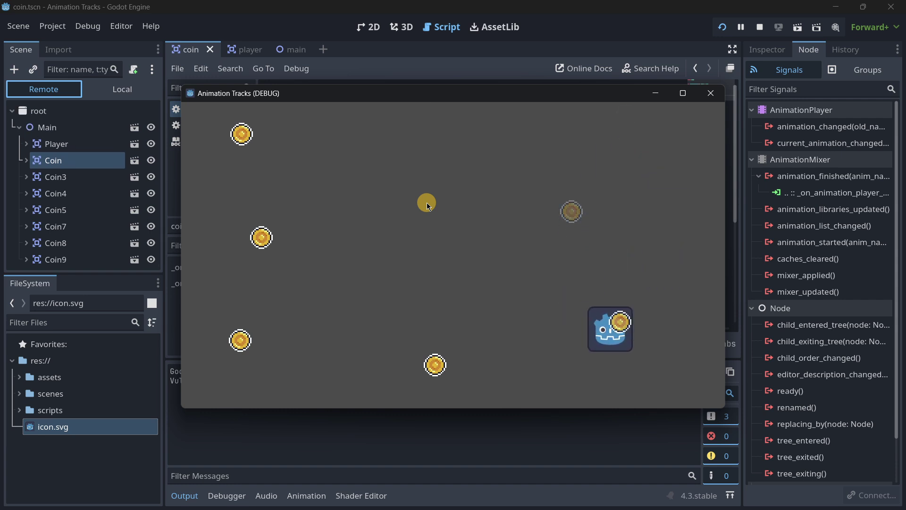
pyautogui.press('Left')
pyautogui.press('Left')
pyautogui.press('Up')
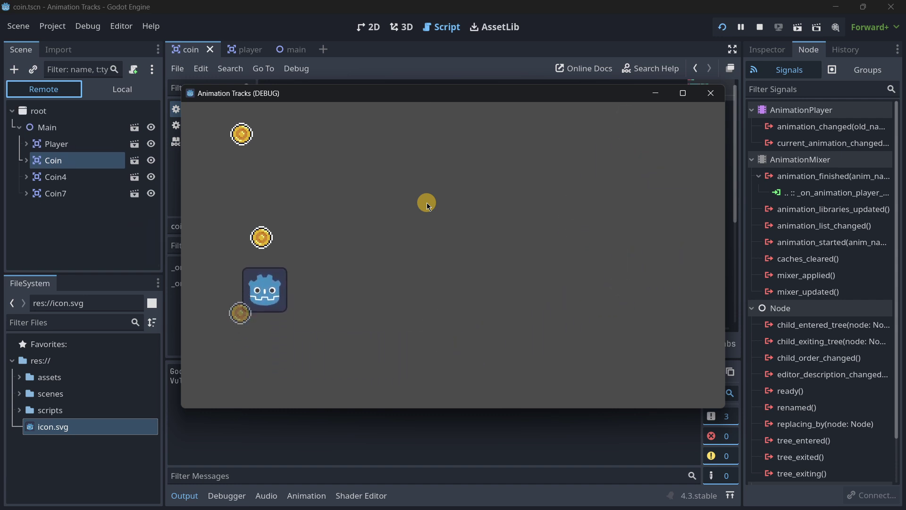
pyautogui.press('Left')
pyautogui.press('Down')
pyautogui.press('Right')
pyautogui.press('Right')
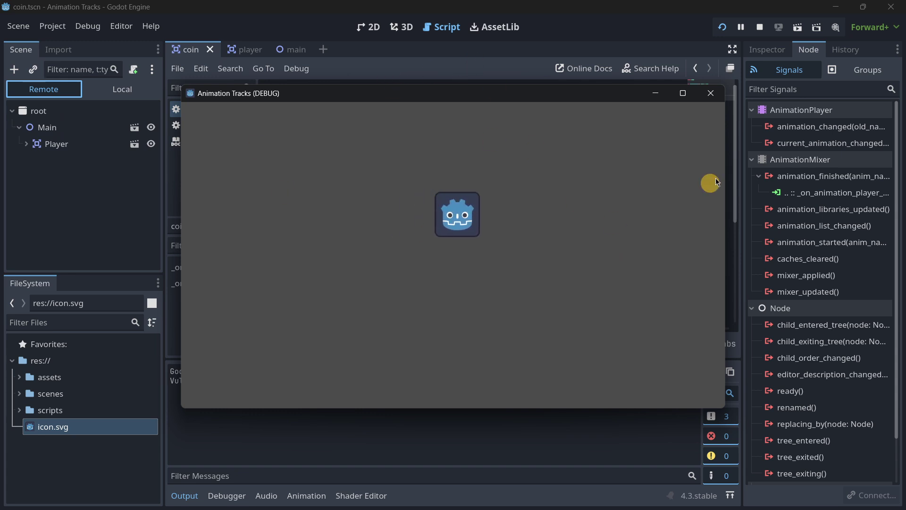
# Close the running game and disconnect the AnimationPlayer's animation_finished signal from its handler in the coin scene
pyautogui.click(710, 93)
pyautogui.moveTo(471, 259); pyautogui.dragTo(289, 222)
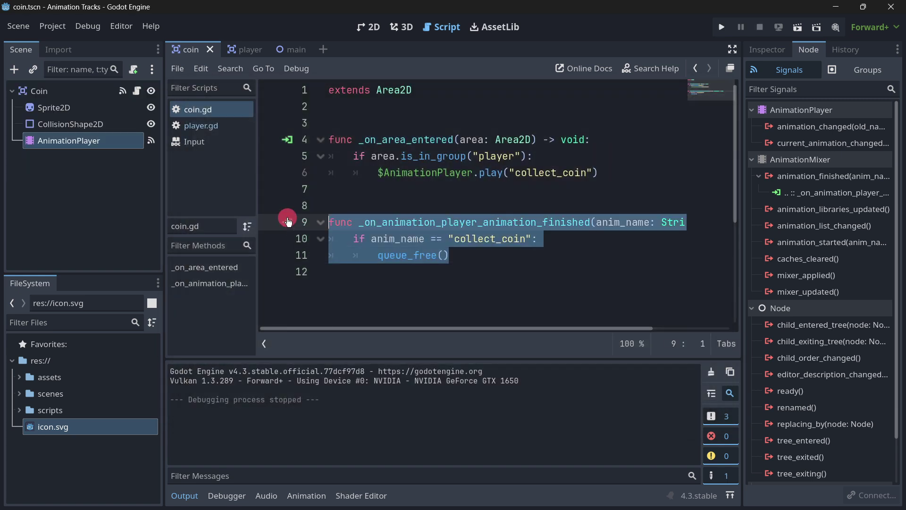
pyautogui.click(481, 250)
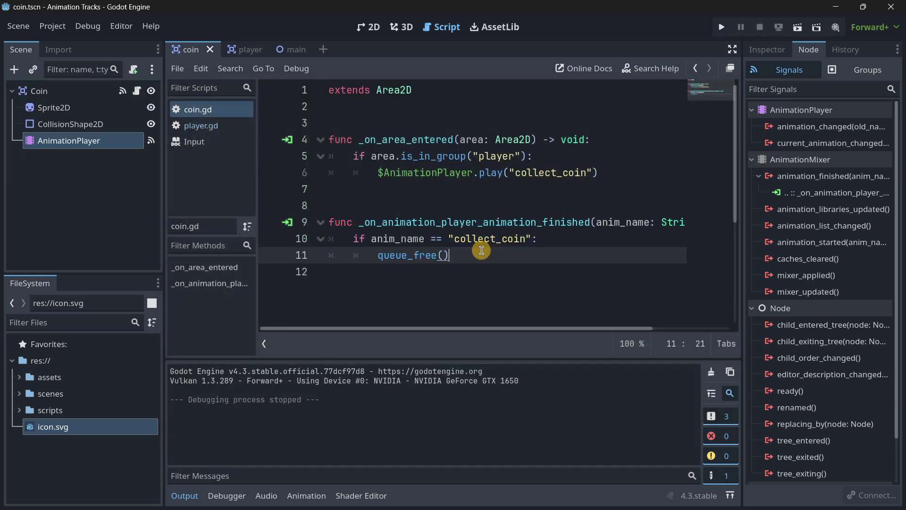
pyautogui.click(802, 193)
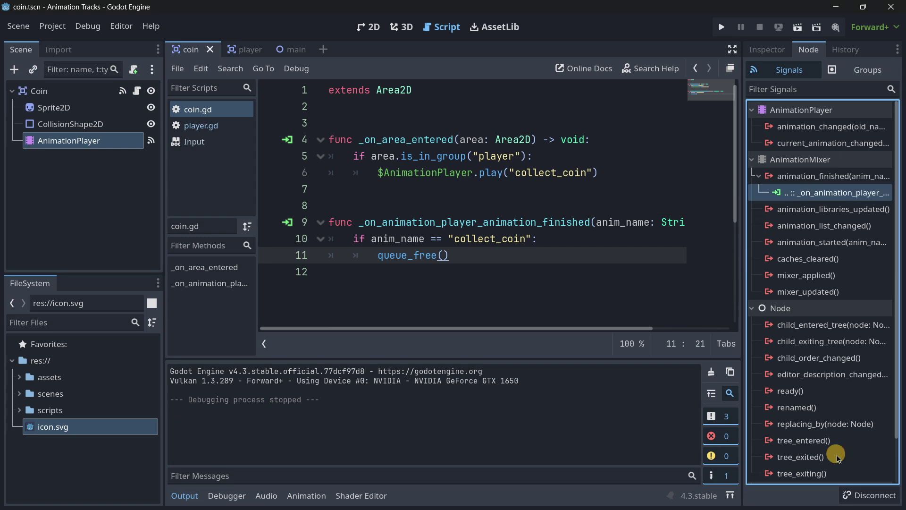
pyautogui.click(868, 494)
# Delete the whole _on_animation_player_animation_finished function and the empty lines above it from coin.gd
pyautogui.moveTo(472, 267); pyautogui.dragTo(287, 223)
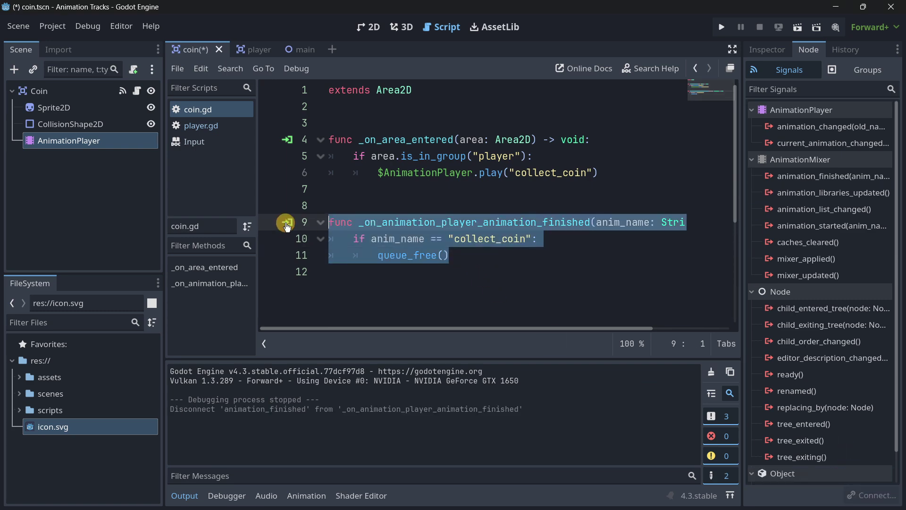
pyautogui.press('BackSpace')
pyautogui.press('BackSpace')
pyautogui.press('BackSpace')
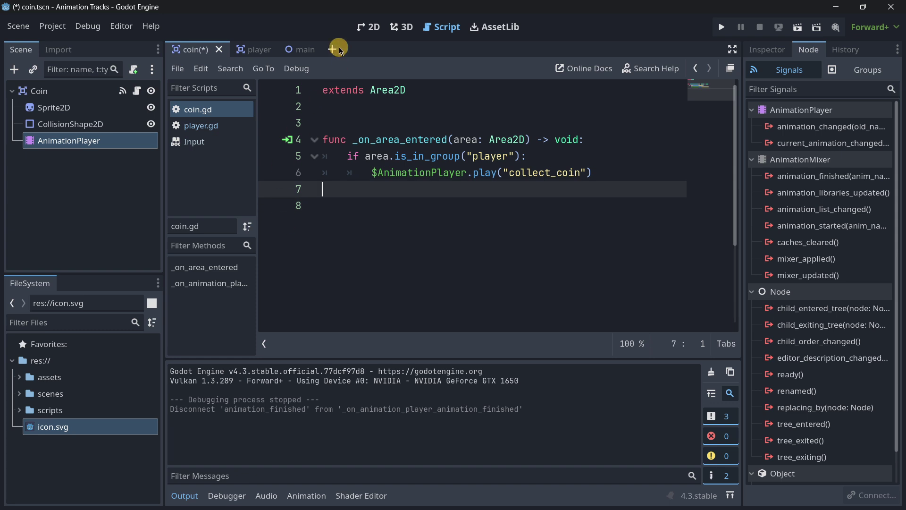
# Show the coin scene in the 2D view and open the collect_coin animation in an enlarged animation editor
pyautogui.click(367, 27)
pyautogui.scroll(-2, 500, 199)
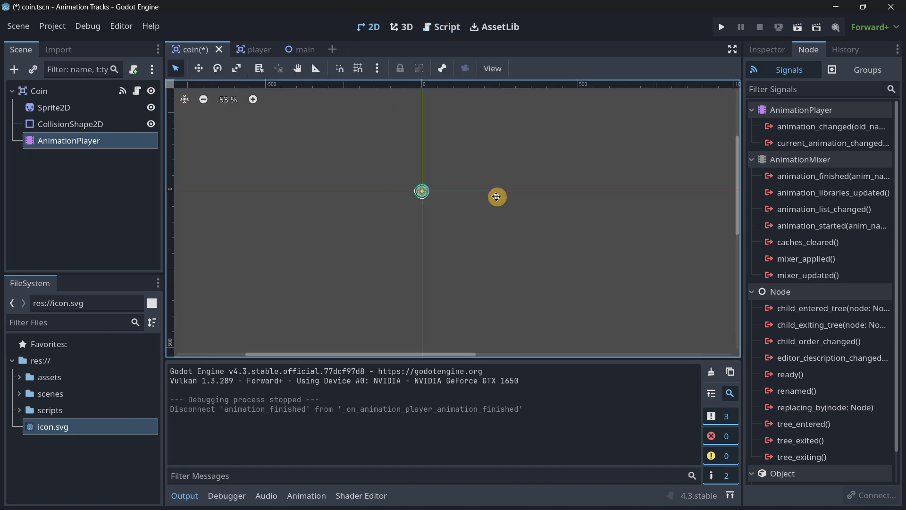
pyautogui.moveTo(496, 196); pyautogui.dragTo(358, 123, button='middle')
pyautogui.scroll(-1, 356, 127)
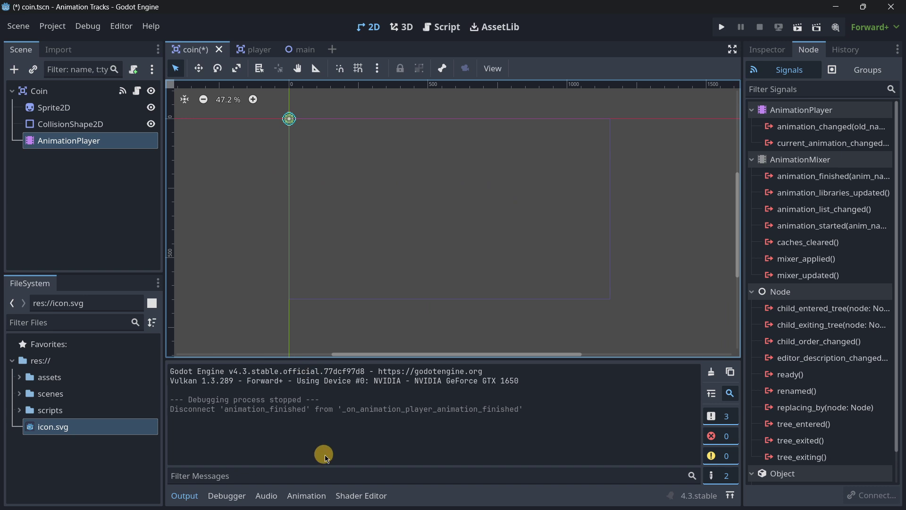
pyautogui.click(315, 493)
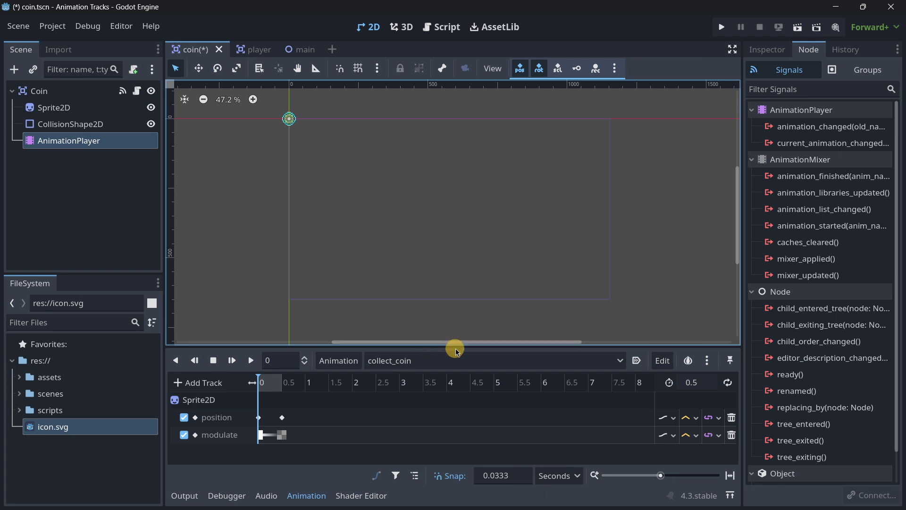
pyautogui.moveTo(453, 347); pyautogui.dragTo(438, 287)
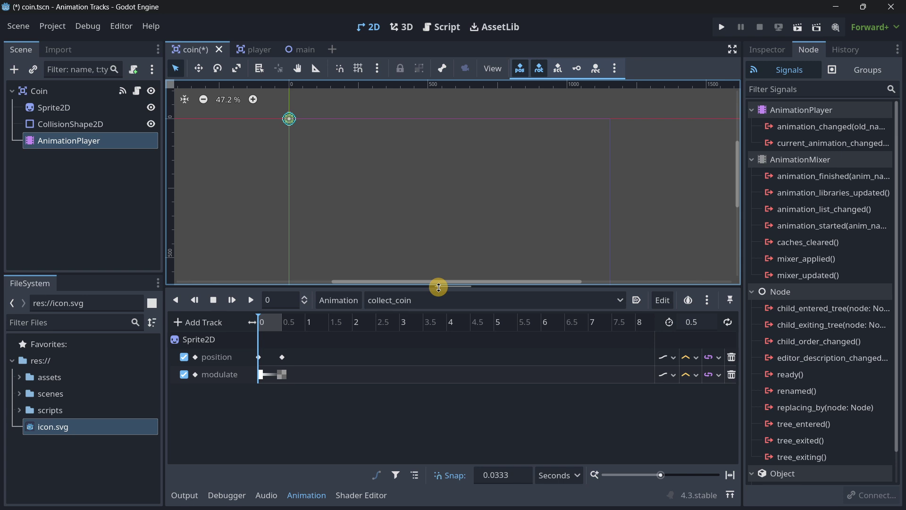
# Add a Call Method Track for the Coin root node to the collect_coin animation
pyautogui.click(208, 323)
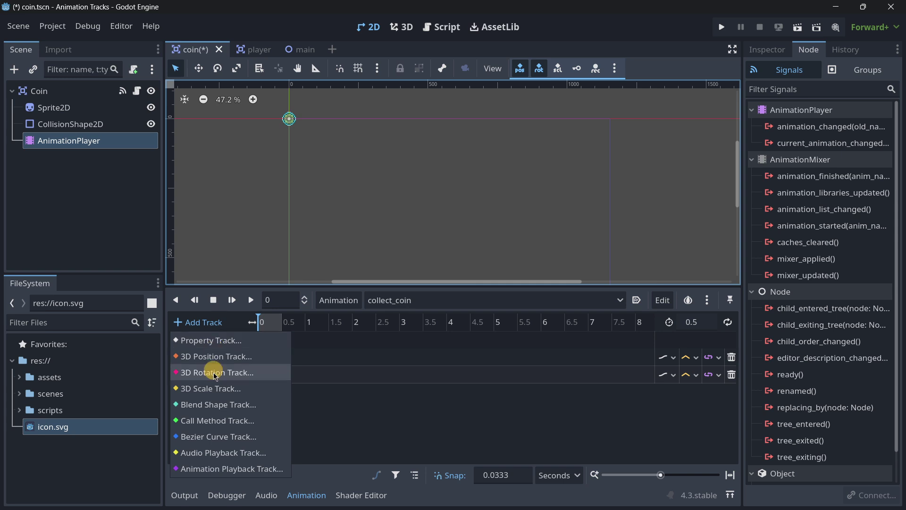
pyautogui.click(234, 420)
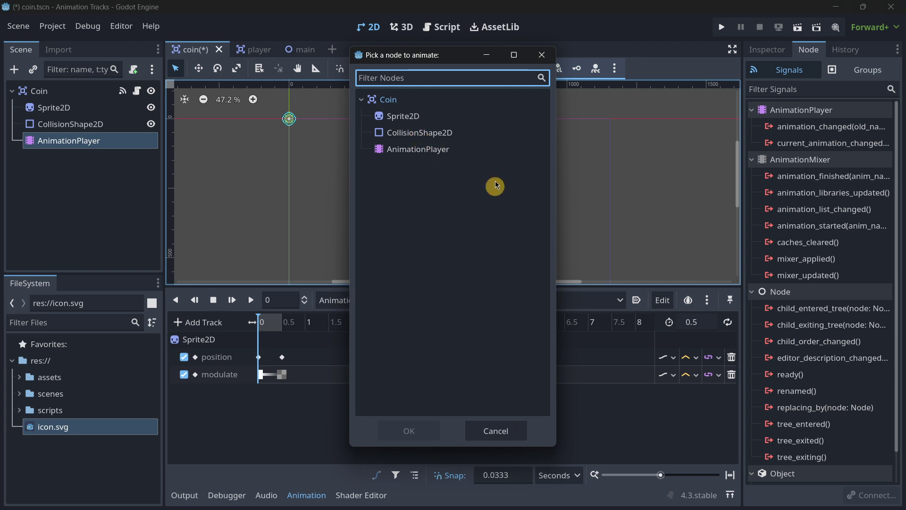
pyautogui.doubleClick(414, 100)
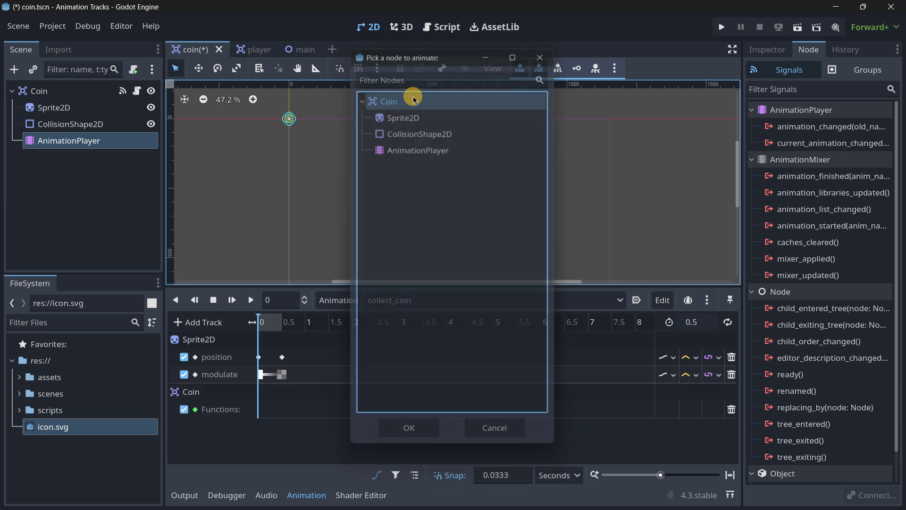
pyautogui.click(203, 393)
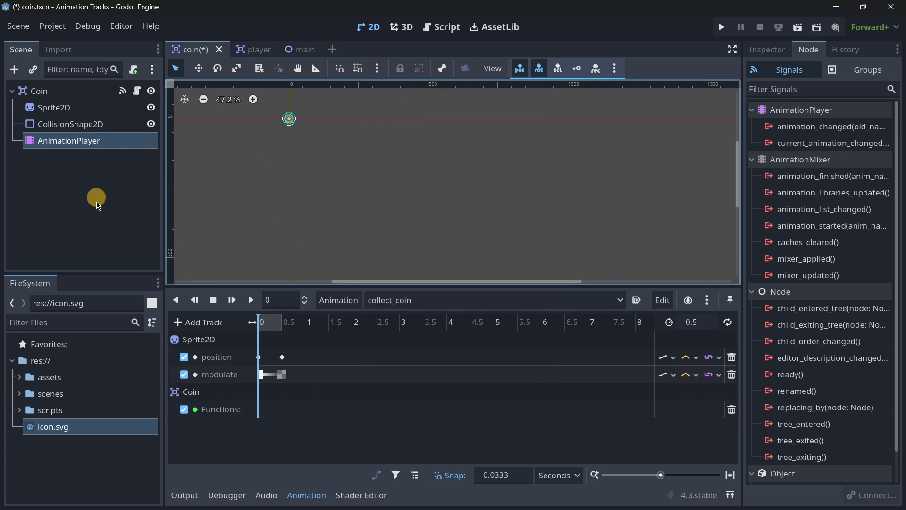
pyautogui.click(269, 412)
pyautogui.click(319, 415)
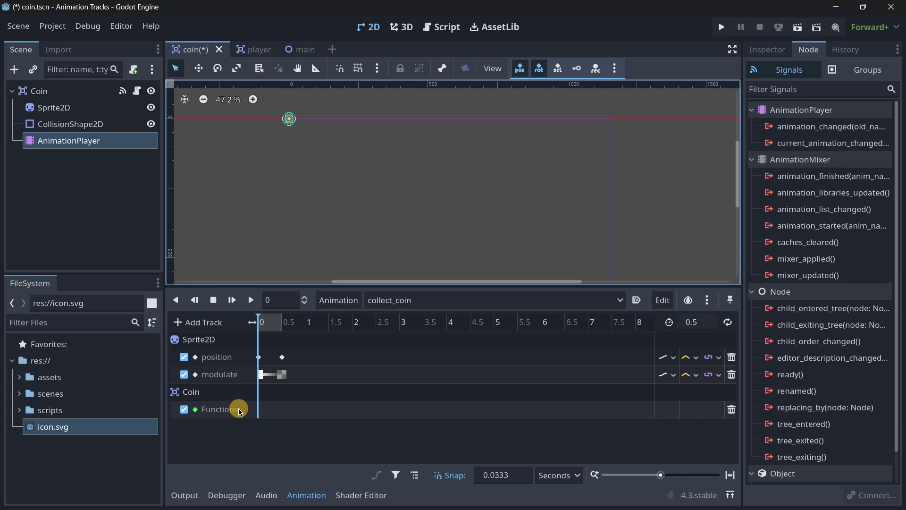
# Insert a key that calls queue_free() on the Coin's Functions track, just past the end of the animation
pyautogui.rightClick(302, 410)
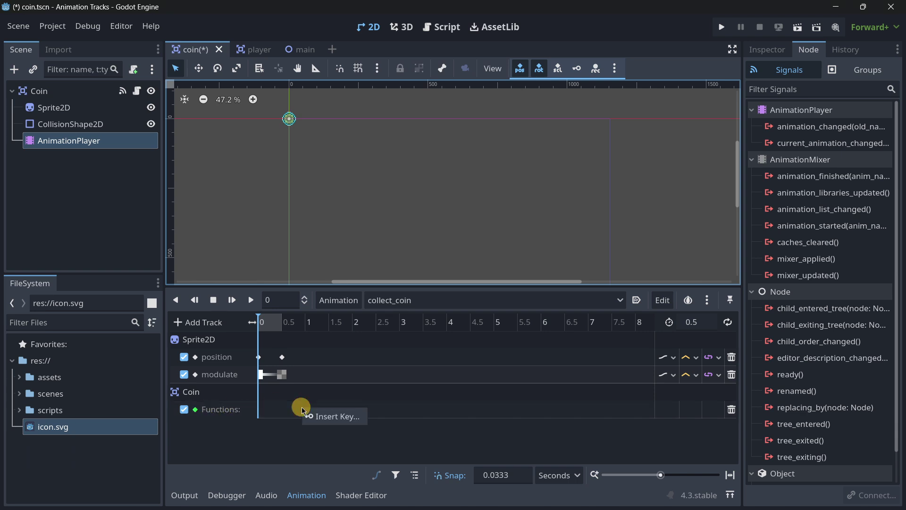
pyautogui.click(316, 414)
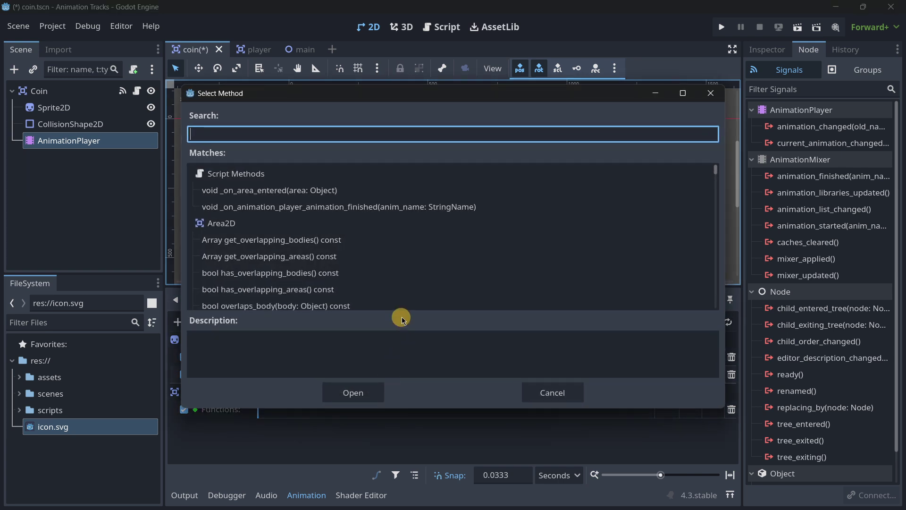
pyautogui.scroll(-2, 289, 242)
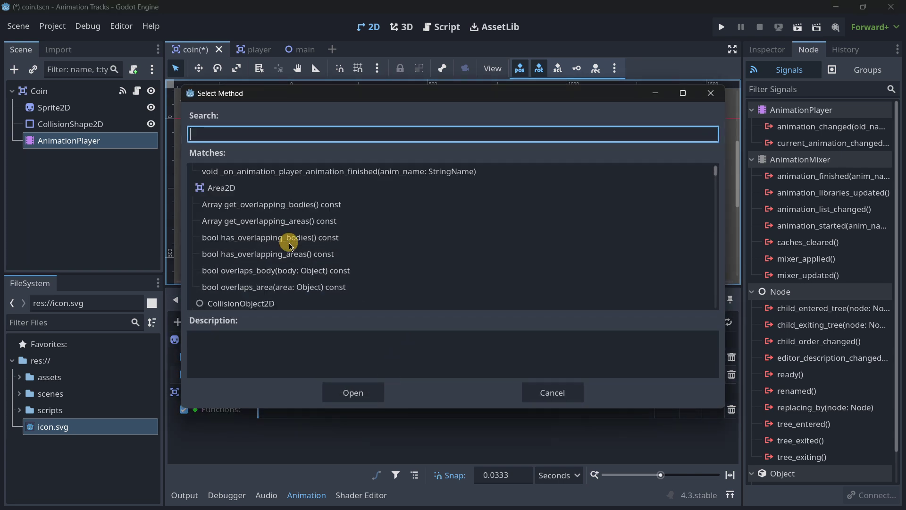
pyautogui.scroll(2, 289, 243)
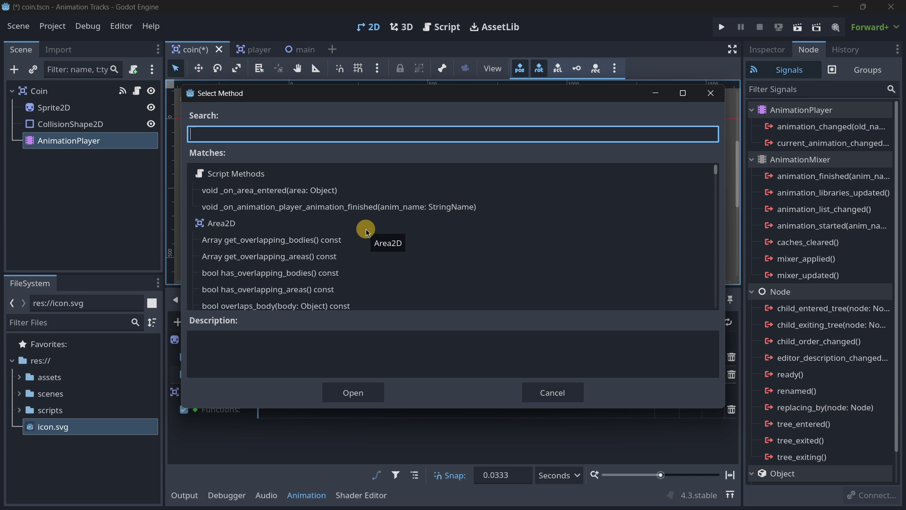
pyautogui.moveTo(437, 409); pyautogui.dragTo(431, 479)
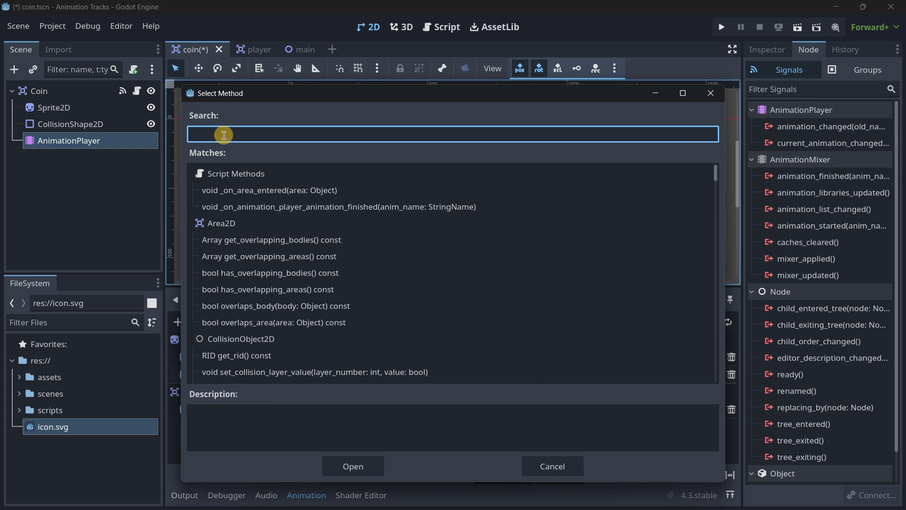
pyautogui.write('queu')
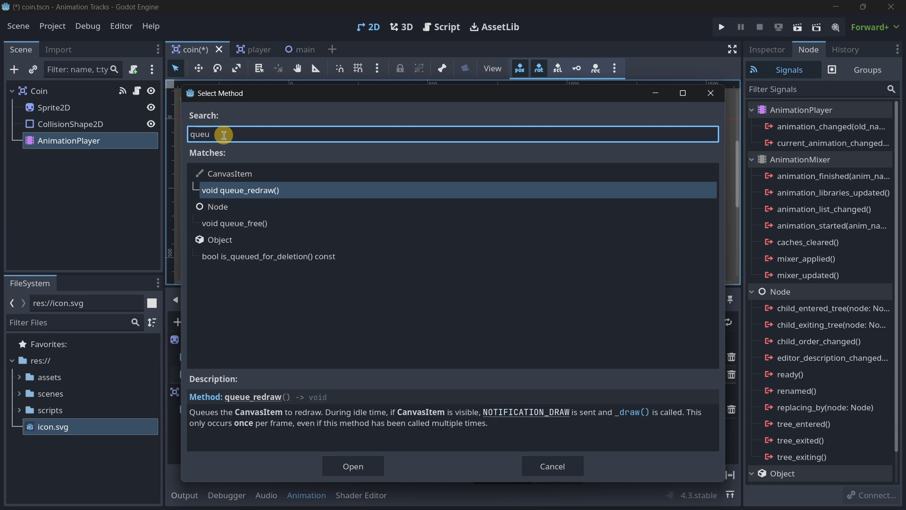
pyautogui.press('Down')
pyautogui.press('Return')
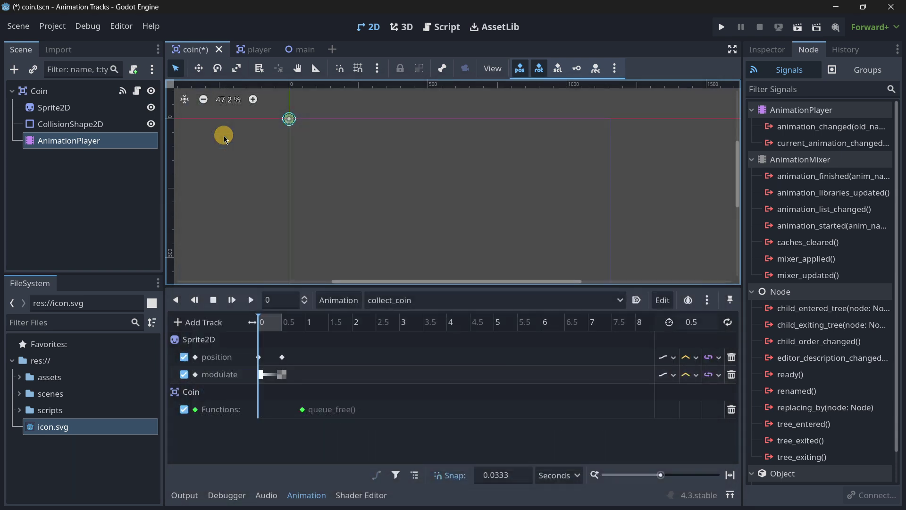
# Move the queue_free() key to the middle of the animation by setting its time to 0.25
pyautogui.moveTo(304, 412); pyautogui.dragTo(275, 420)
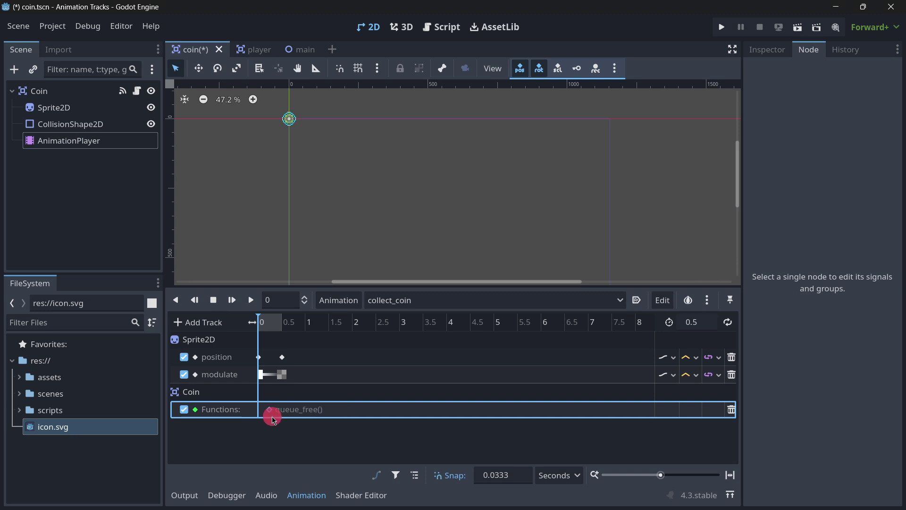
pyautogui.click(766, 49)
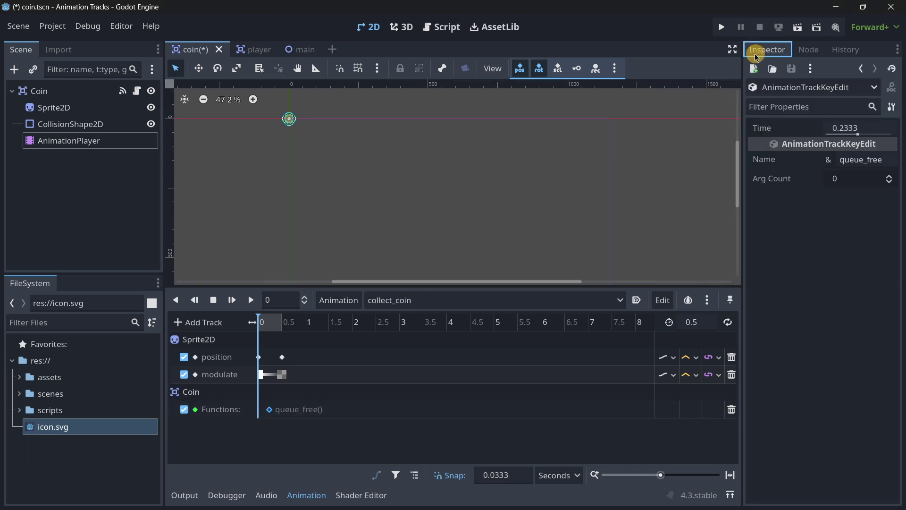
pyautogui.click(835, 129)
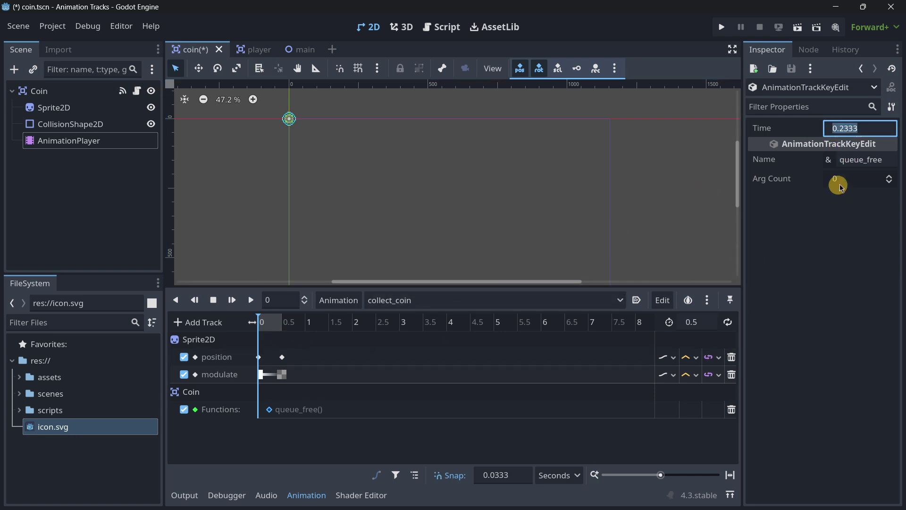
pyautogui.write('.2')
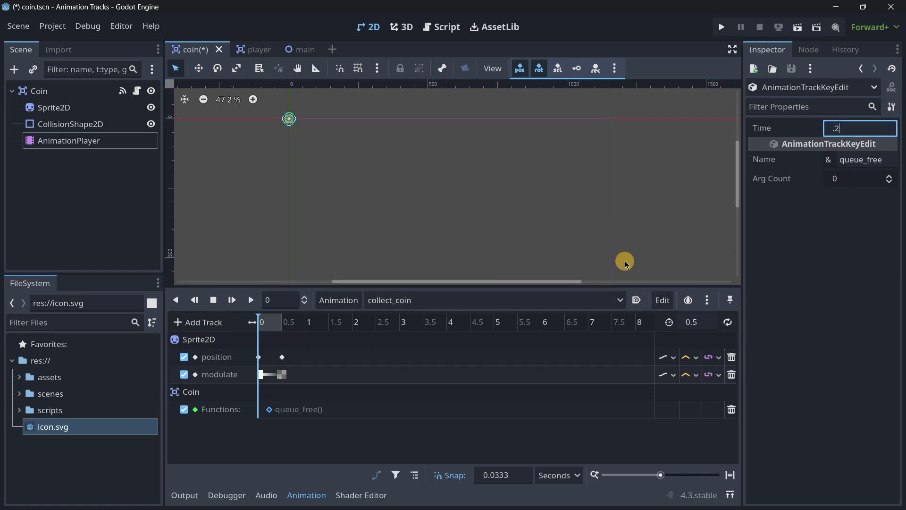
pyautogui.write('5')
pyautogui.press('Return')
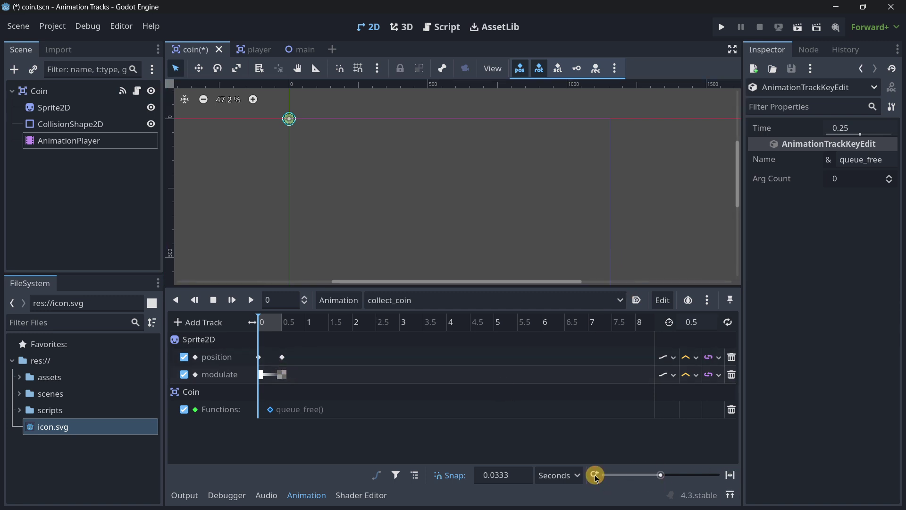
# Preview the coin's collect_coin animation at 0.2 seconds and return the playhead to 0
pyautogui.keyDown('ctrl'); pyautogui.scroll(8, 293, 358); pyautogui.keyUp('ctrl')
pyautogui.keyDown('ctrl'); pyautogui.scroll(-5, 293, 359); pyautogui.keyUp('ctrl')
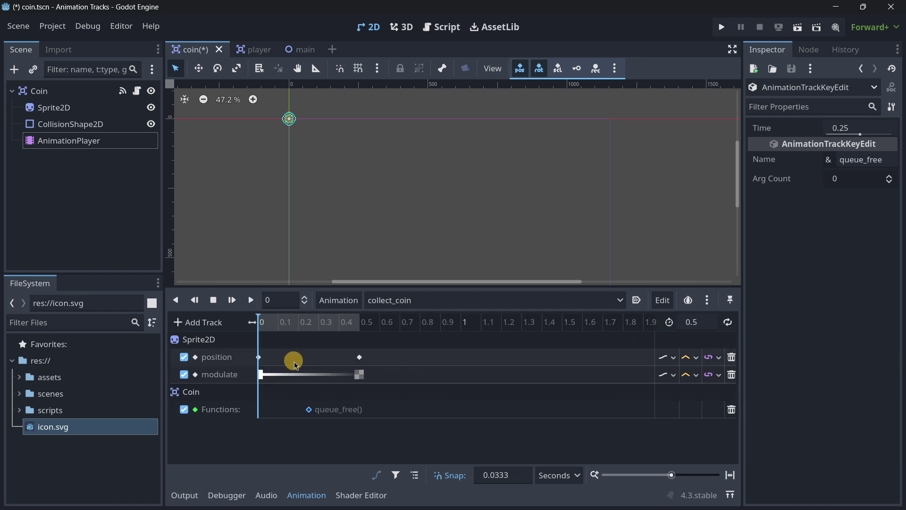
pyautogui.keyDown('ctrl'); pyautogui.scroll(2, 294, 362); pyautogui.keyUp('ctrl')
pyautogui.click(321, 325)
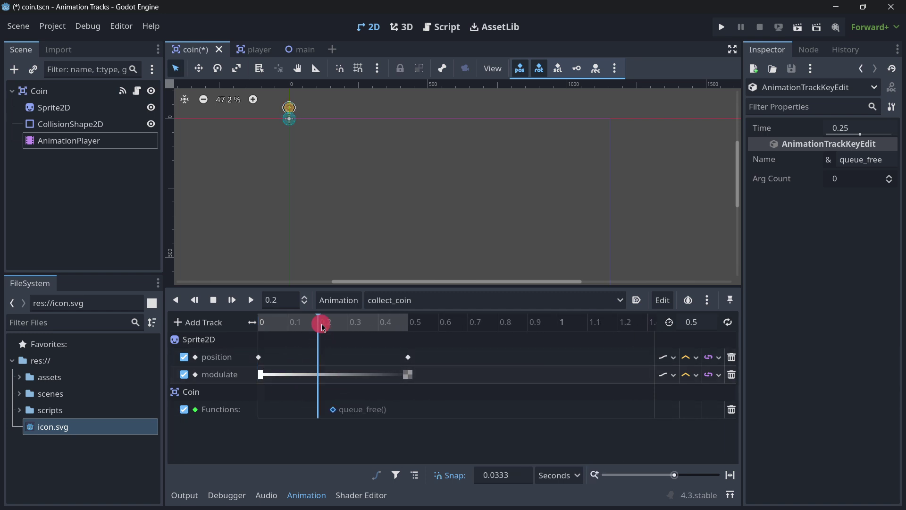
pyautogui.moveTo(322, 325); pyautogui.dragTo(257, 325)
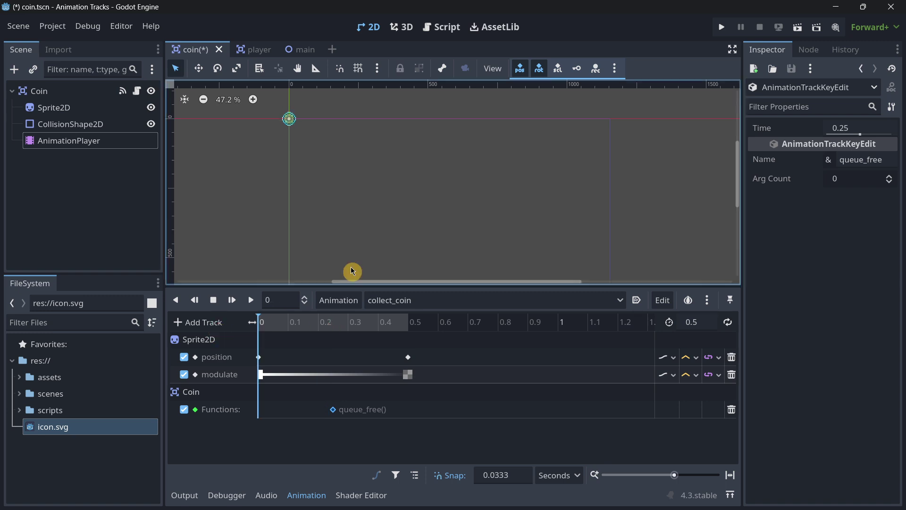
# Run the project and steer the player into the coins on the game's right side to test their removal
pyautogui.click(721, 27)
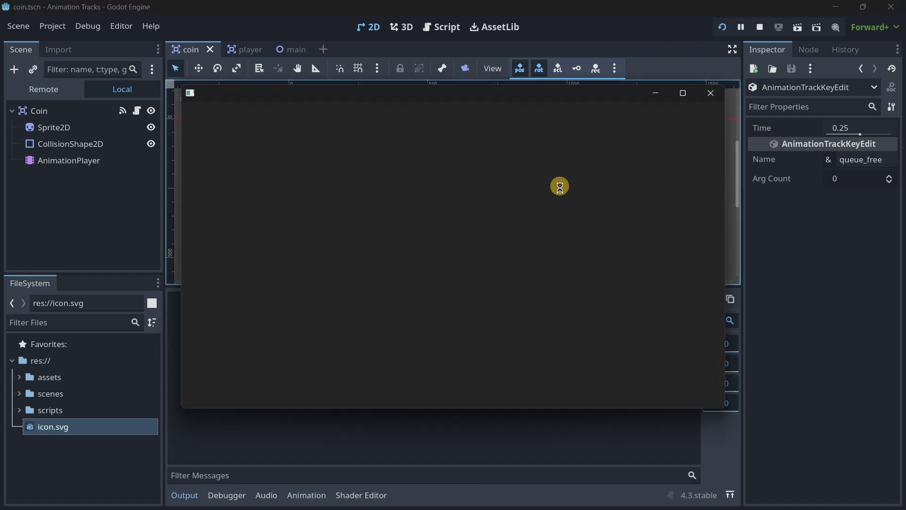
pyautogui.press('Right')
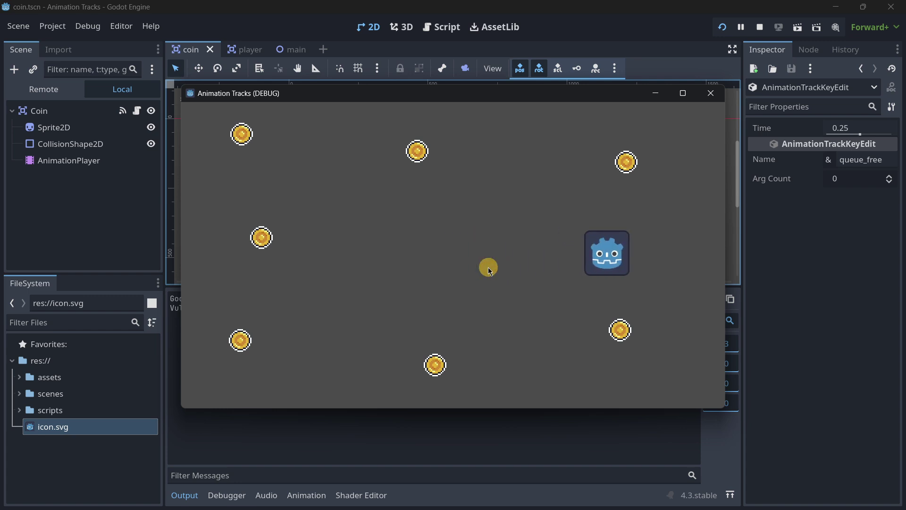
pyautogui.press('Down')
pyautogui.press('Up')
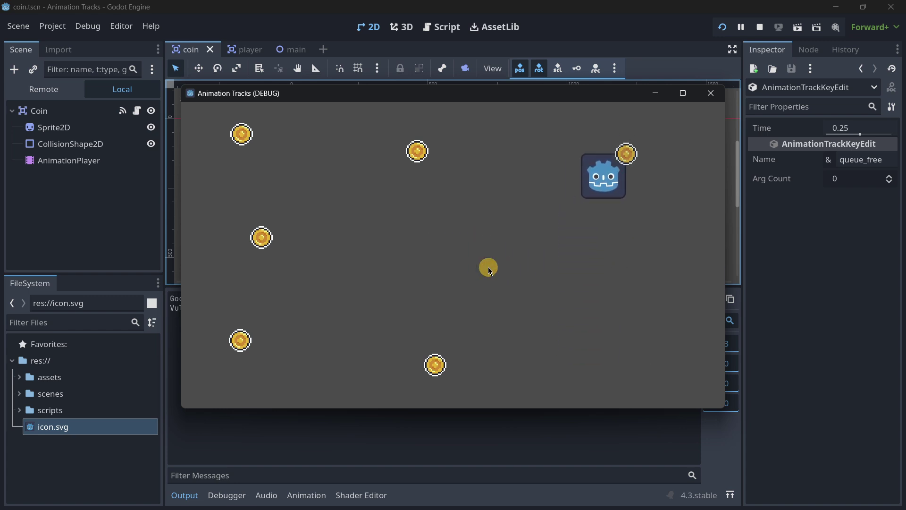
# Set the time of the queue_free() key in the collect_coin animation to 0.5
pyautogui.click(118, 144)
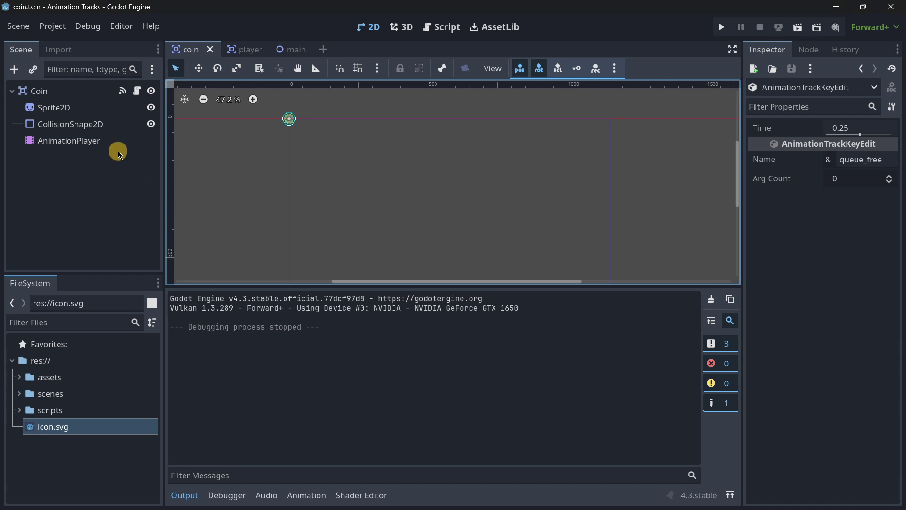
pyautogui.click(335, 409)
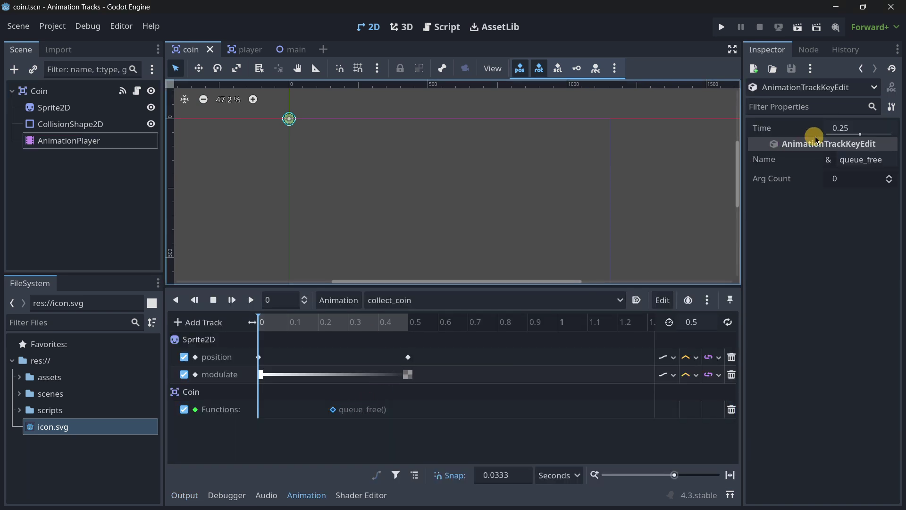
pyautogui.click(840, 128)
pyautogui.write('.5')
pyautogui.press('Return')
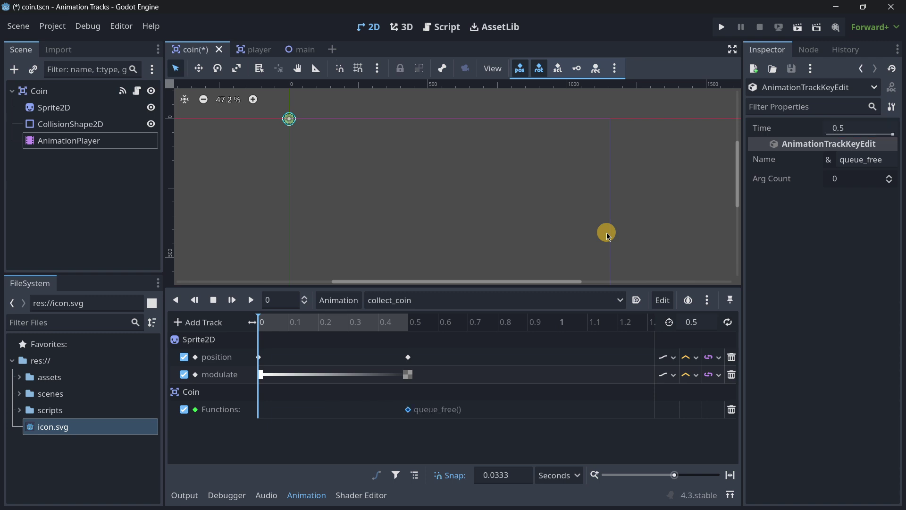
# Run the project, show the live remote scene tree, select the first Coin node and return to the game
pyautogui.press('F5')
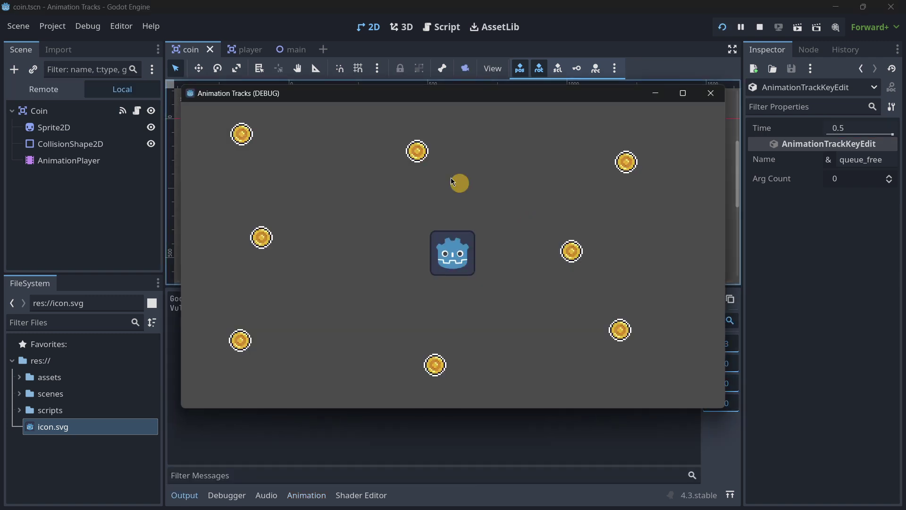
pyautogui.click(66, 97)
pyautogui.click(31, 150)
pyautogui.hotkey('alt', 'Tab')
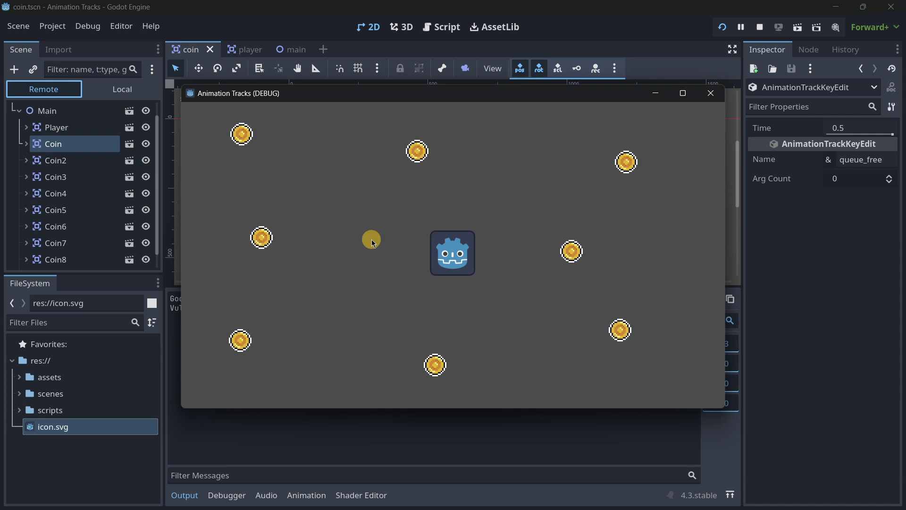
# Steer the player through all the coins while checking their removal from the remote tree, and close the game
pyautogui.press('Down')
pyautogui.press('Left')
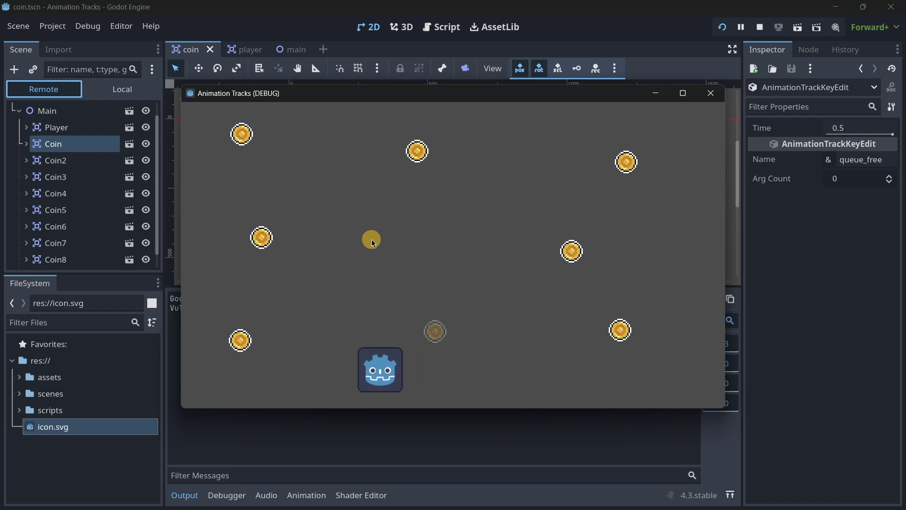
pyautogui.press('Up')
pyautogui.press('Right')
pyautogui.press('Left')
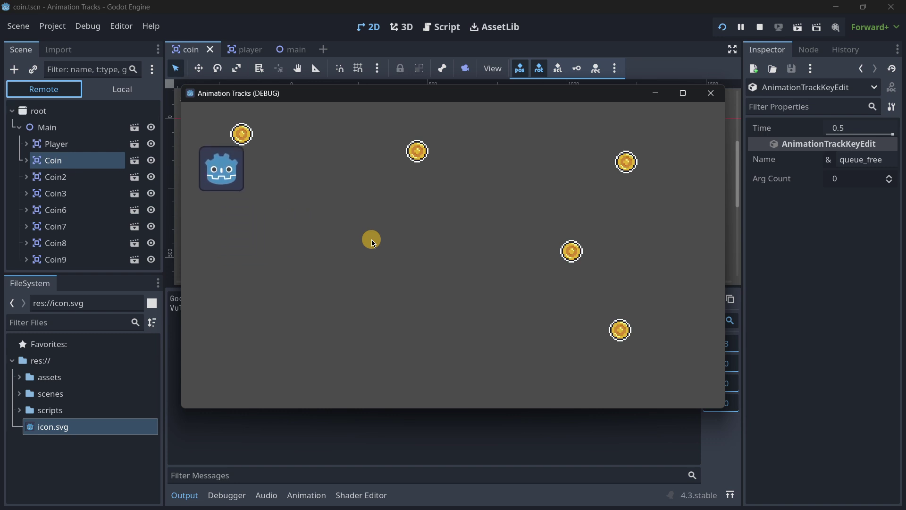
pyautogui.press('Right')
pyautogui.press('Right')
pyautogui.press('Down')
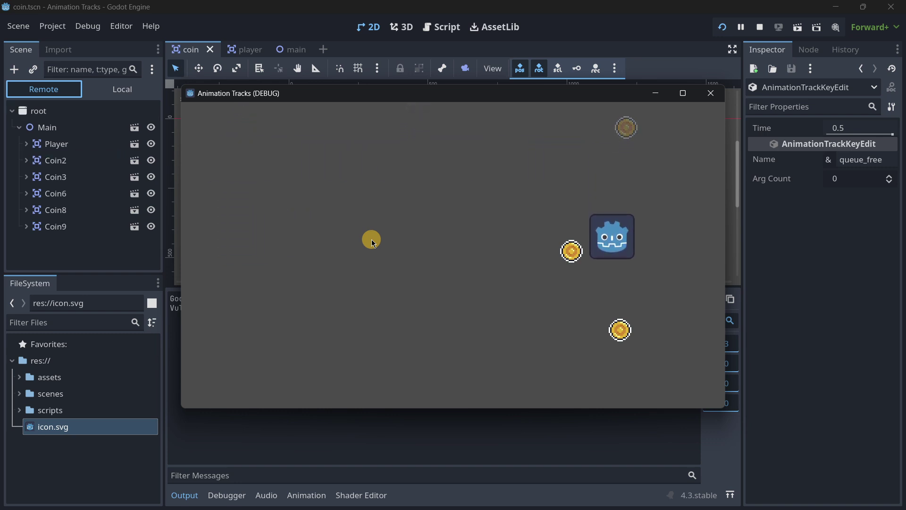
pyautogui.press('Left')
pyautogui.press('Up')
pyautogui.press('Left')
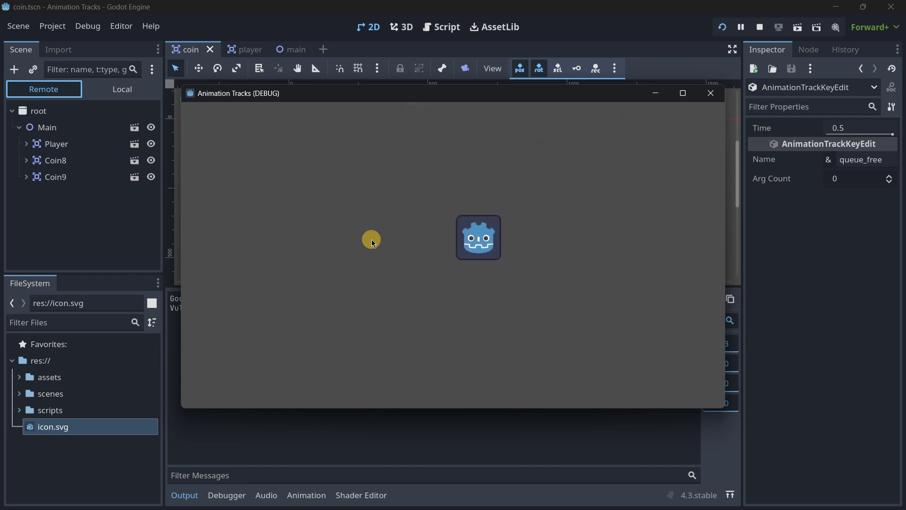
pyautogui.click(711, 93)
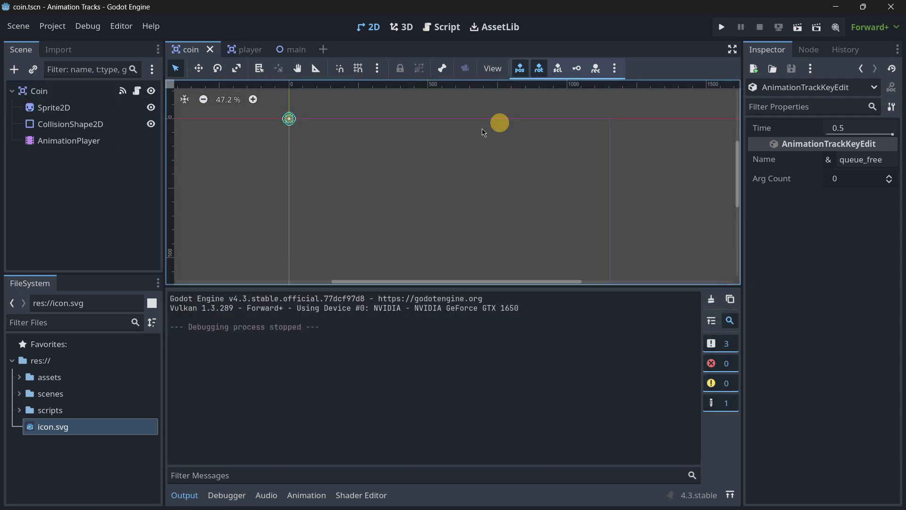
# Open the Coin node's script and examine the collect_coin play call and the properties of CollisionShape2D
pyautogui.click(105, 145)
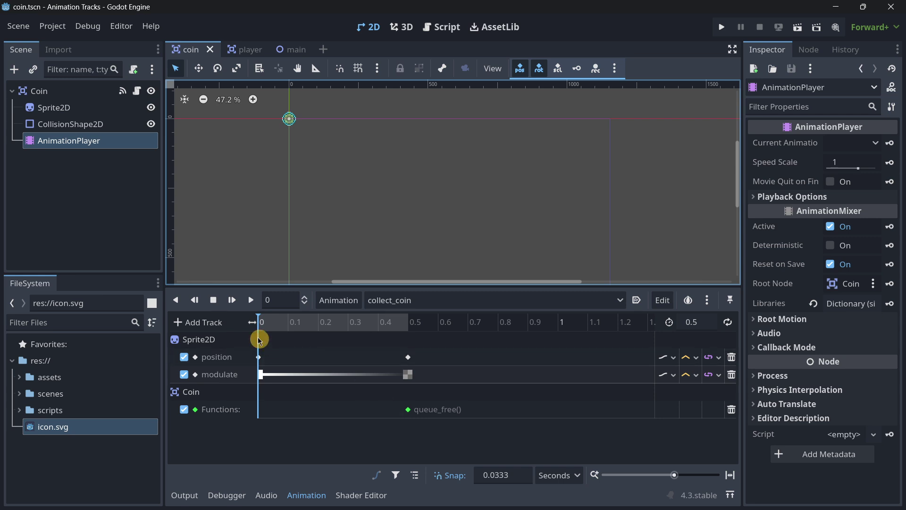
pyautogui.click(137, 91)
pyautogui.moveTo(599, 173); pyautogui.dragTo(372, 172)
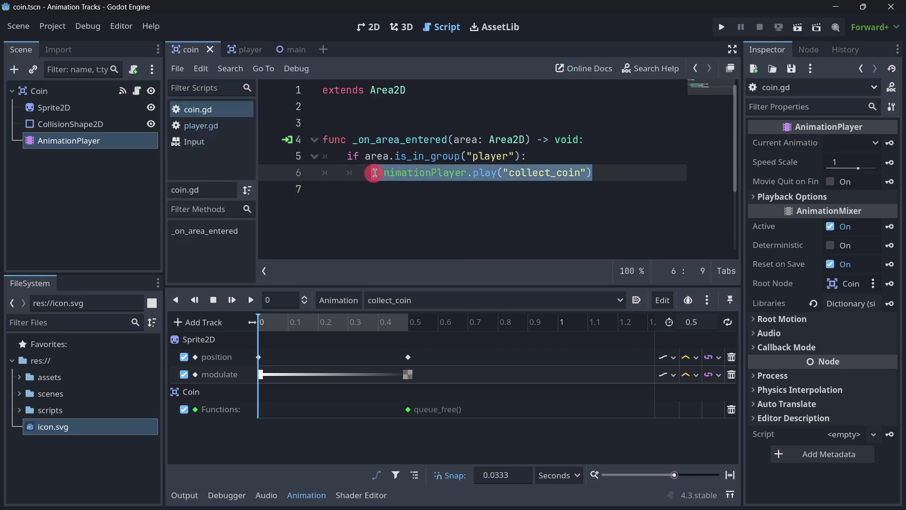
pyautogui.moveTo(595, 173); pyautogui.dragTo(364, 175)
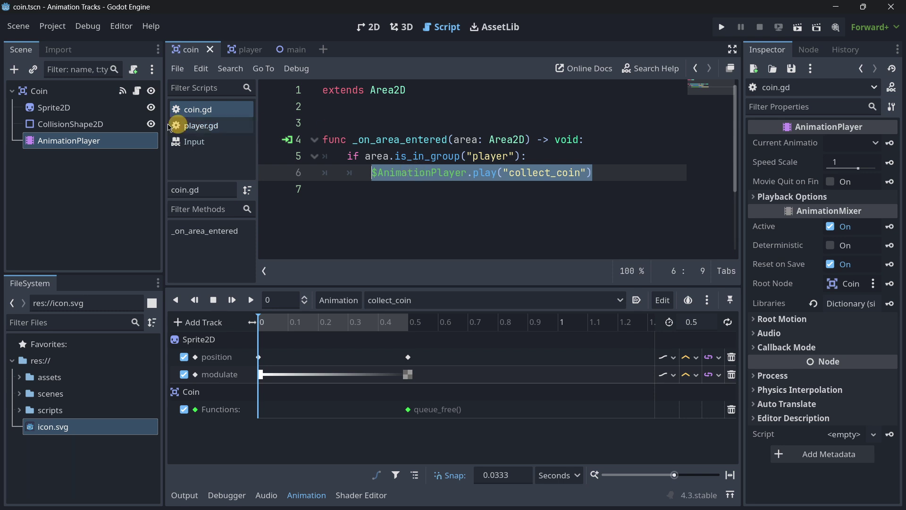
pyautogui.click(86, 125)
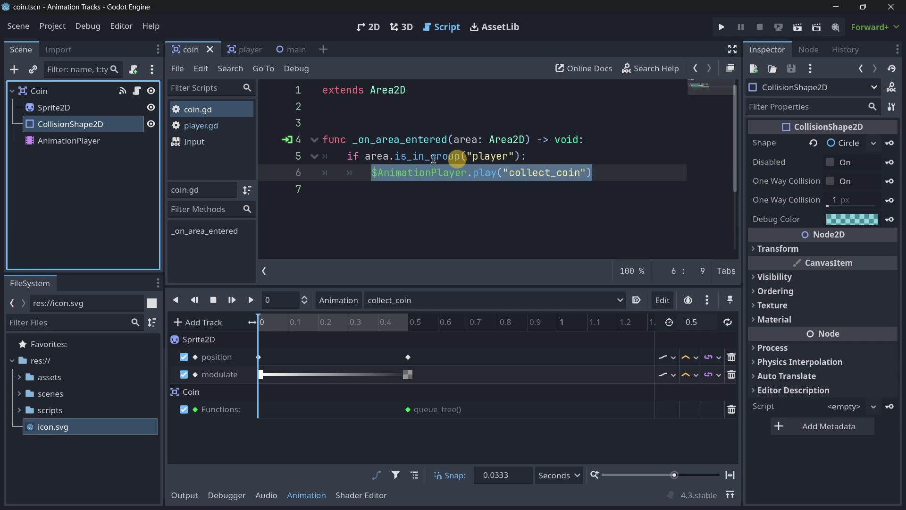
pyautogui.click(478, 173)
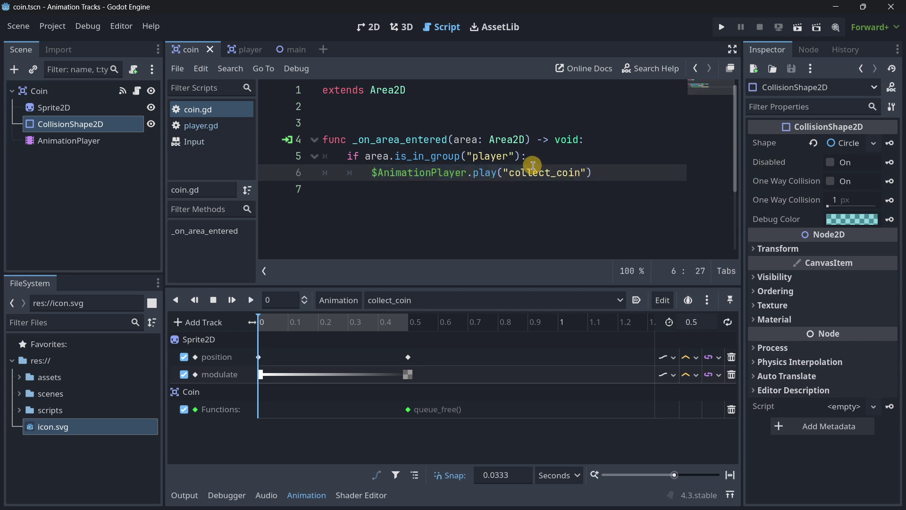
# Try adding $CollisionShape2D.disabled = true below the play call in _on_area_entered, remove that line and highlight the function
pyautogui.click(616, 168)
pyautogui.press('Return')
pyautogui.write('$')
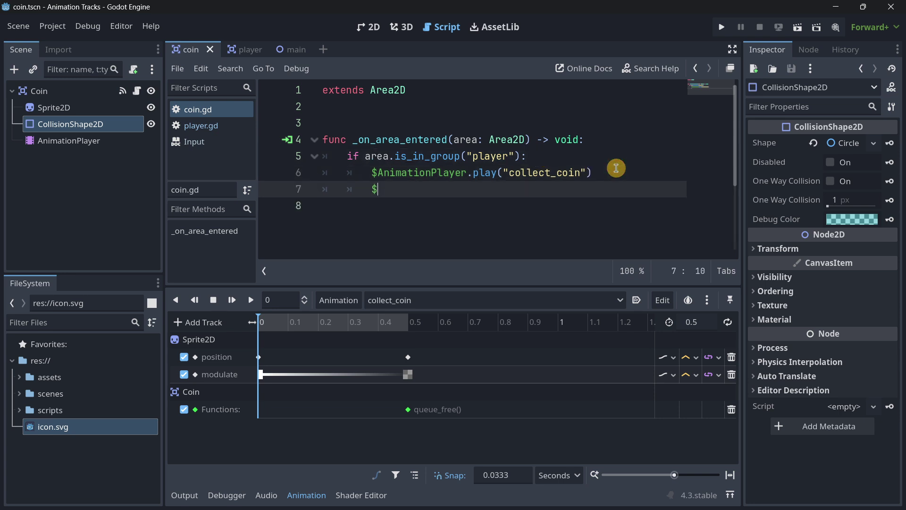
pyautogui.write('Co')
pyautogui.press('Return')
pyautogui.write('.')
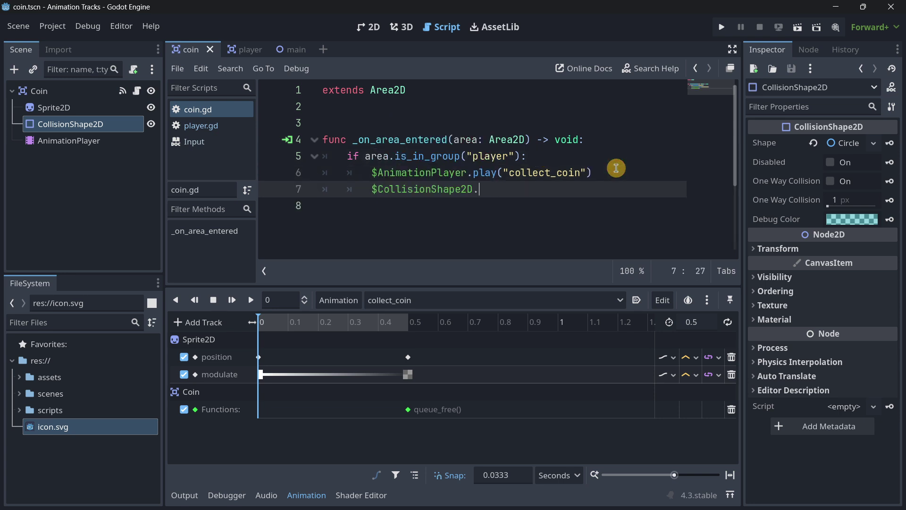
pyautogui.write('disabled =- tru')
pyautogui.write('ue')
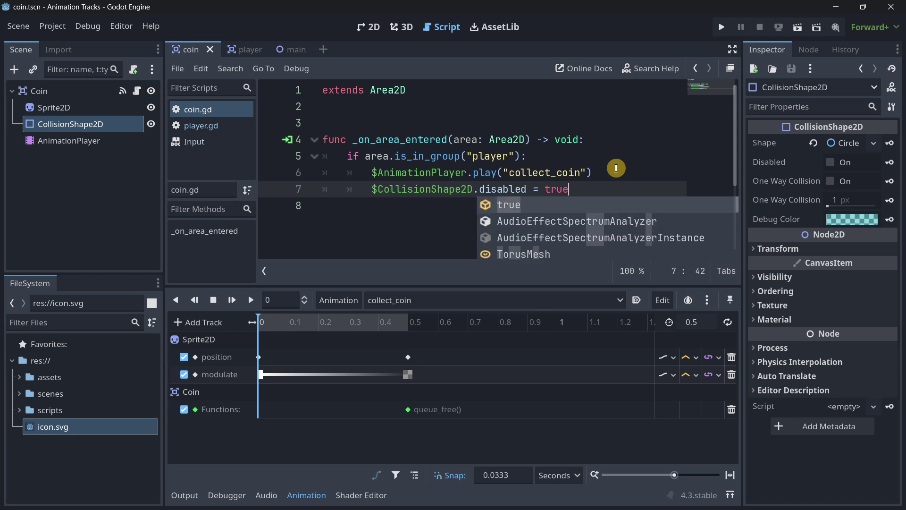
pyautogui.hotkey('ctrl', 'x')
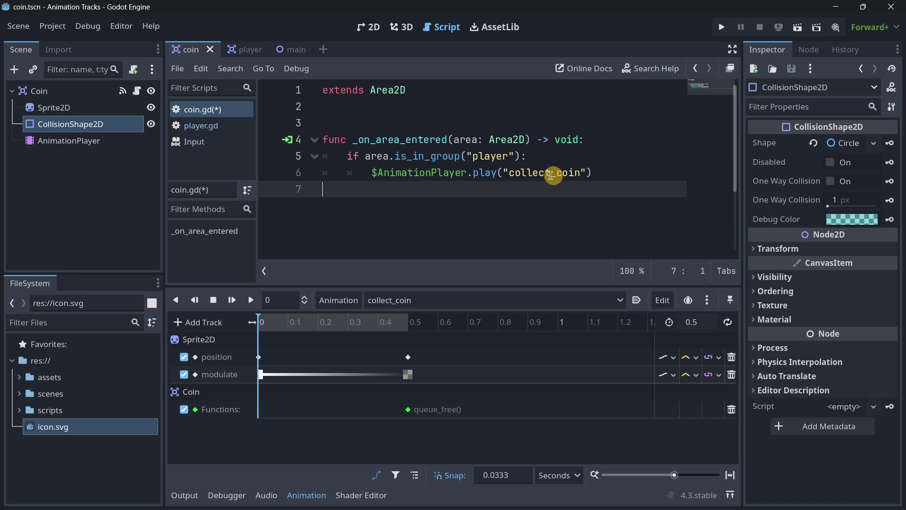
pyautogui.moveTo(596, 172); pyautogui.dragTo(323, 140)
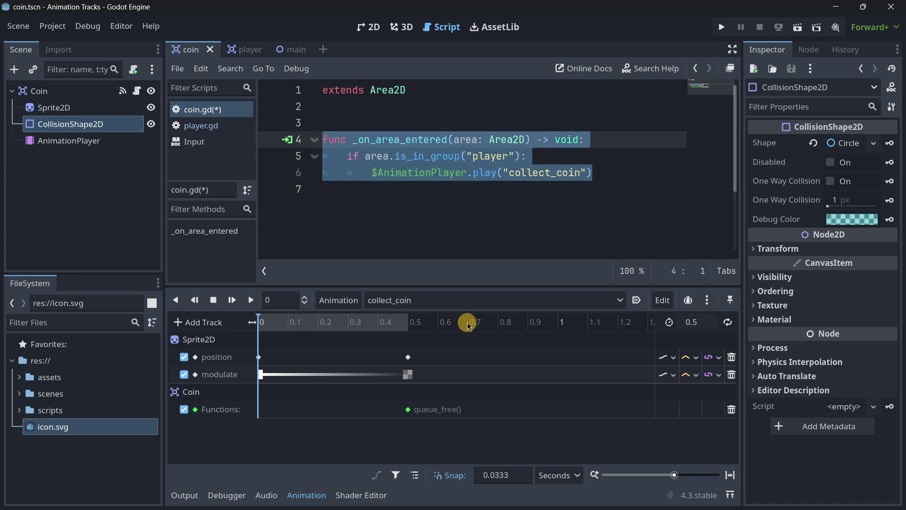
# Add a Property Track for the disabled property of CollisionShape2D to the collect_coin animation
pyautogui.click(368, 27)
pyautogui.moveTo(373, 157); pyautogui.dragTo(395, 152, button='middle')
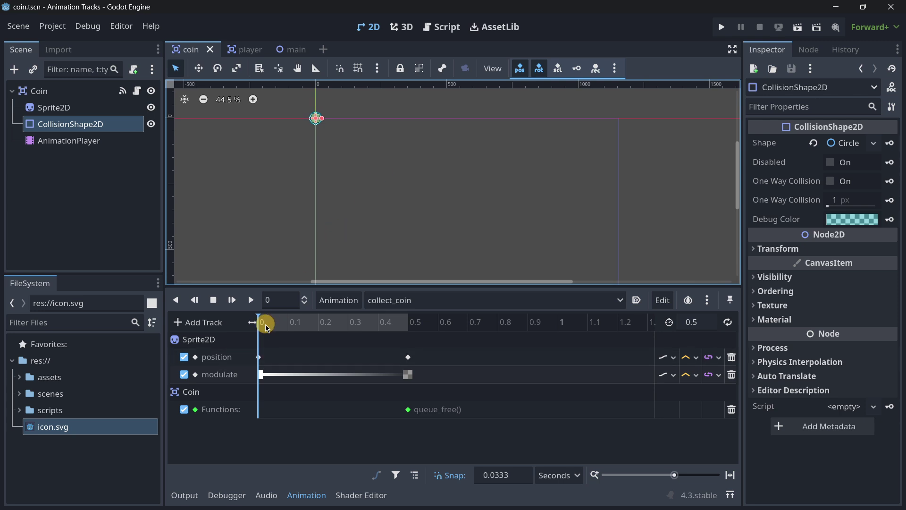
pyautogui.click(197, 326)
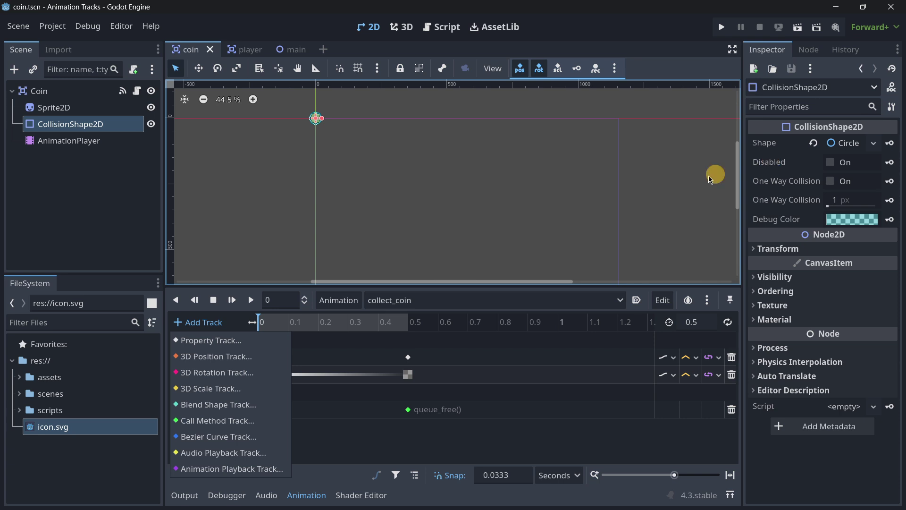
pyautogui.click(238, 339)
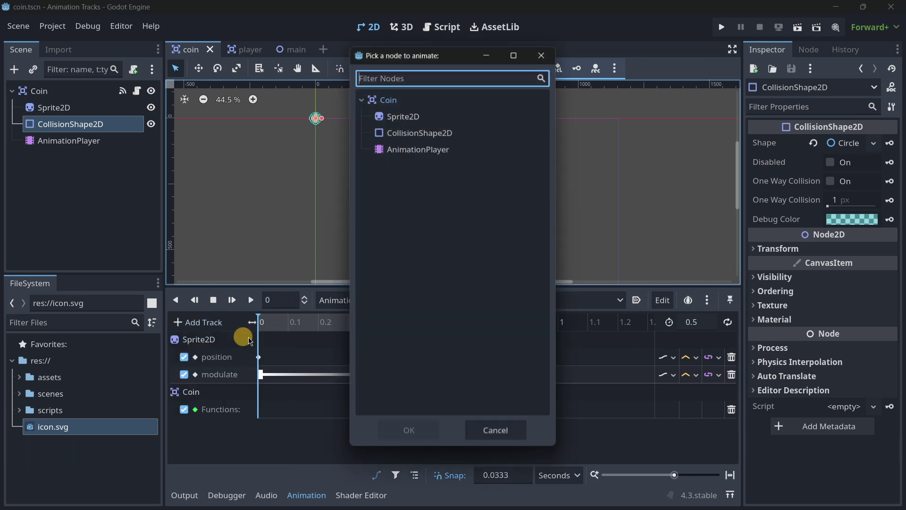
pyautogui.click(420, 134)
pyautogui.click(417, 422)
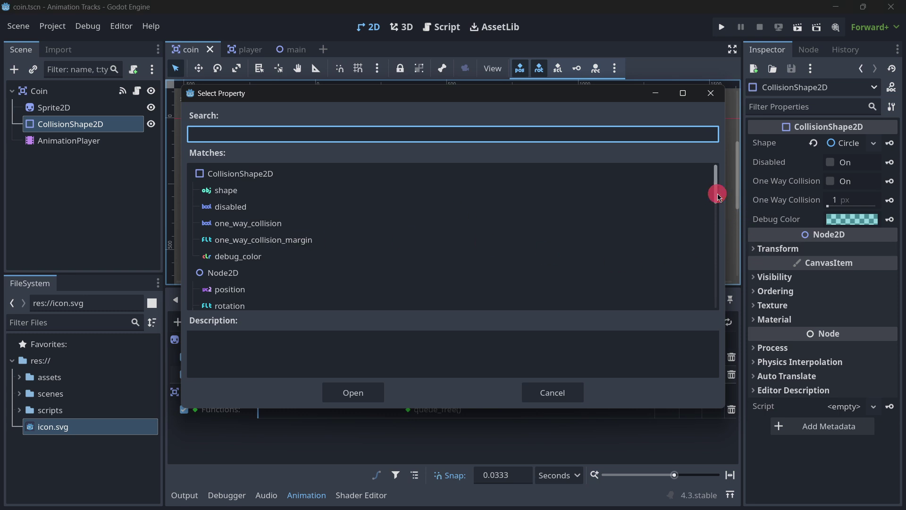
pyautogui.moveTo(717, 194); pyautogui.dragTo(715, 174)
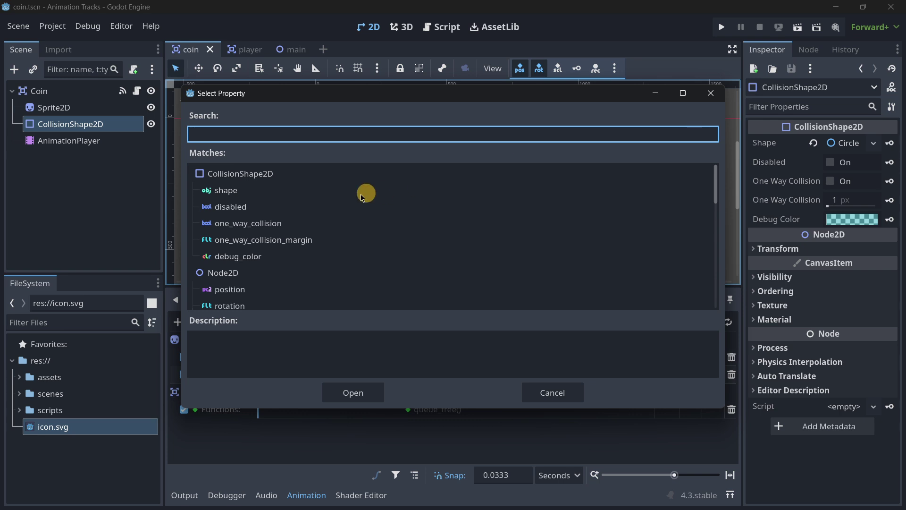
pyautogui.click(241, 207)
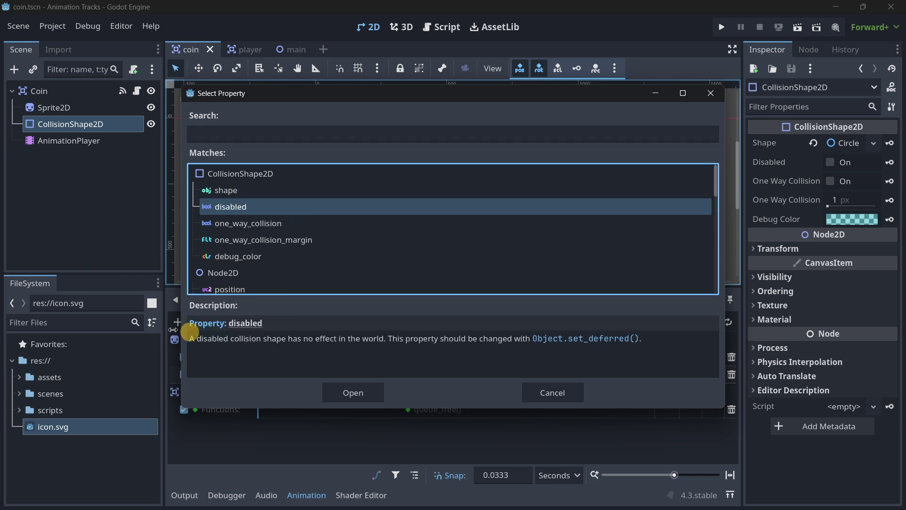
pyautogui.click(348, 391)
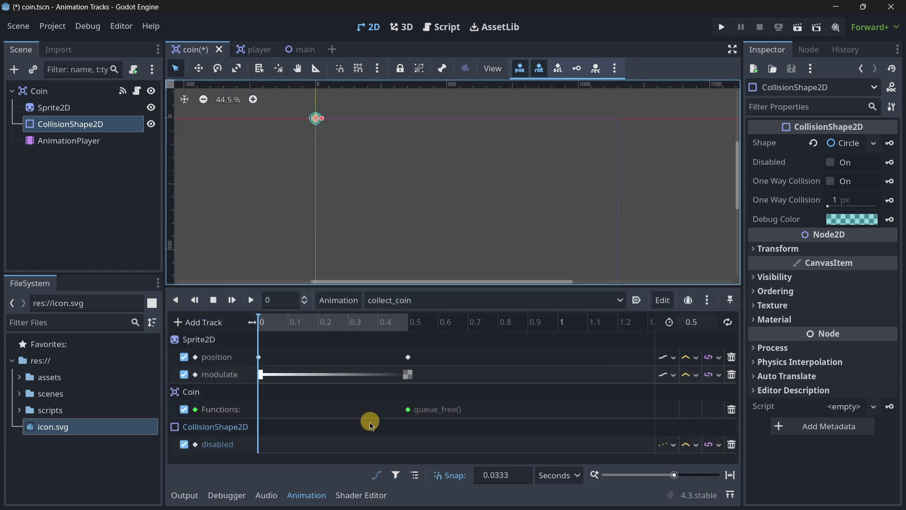
# Insert a key on the disabled track and turn its value on
pyautogui.rightClick(309, 446)
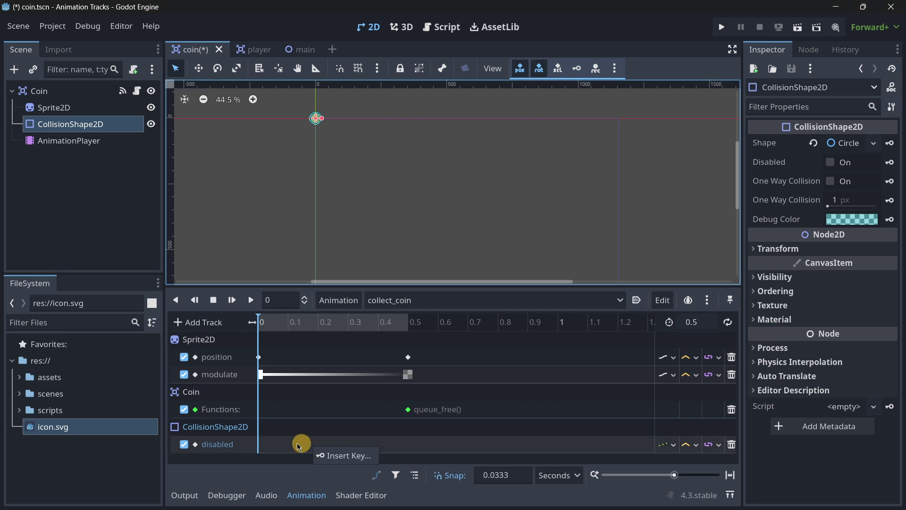
pyautogui.click(345, 455)
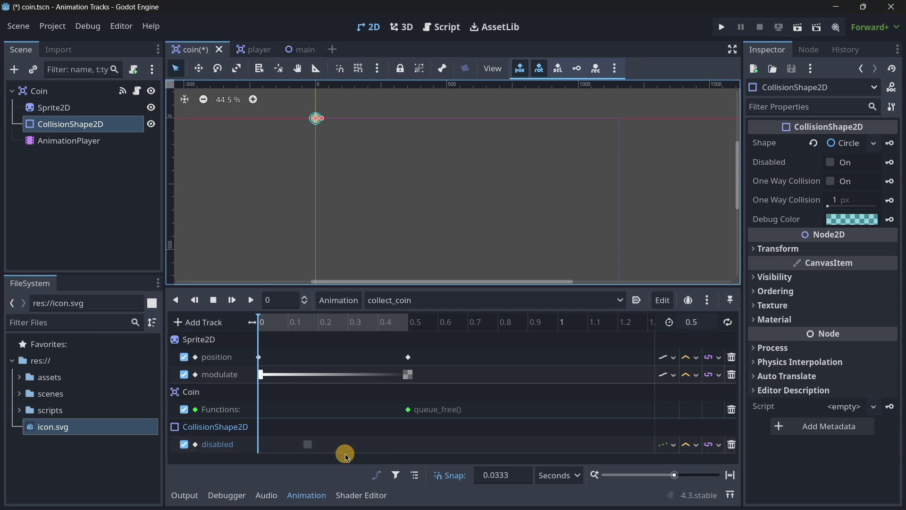
pyautogui.click(307, 444)
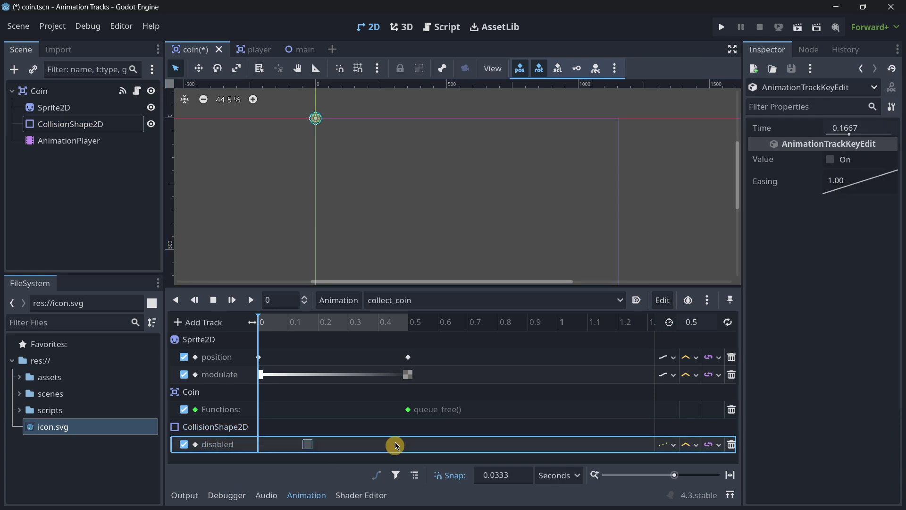
pyautogui.click(831, 164)
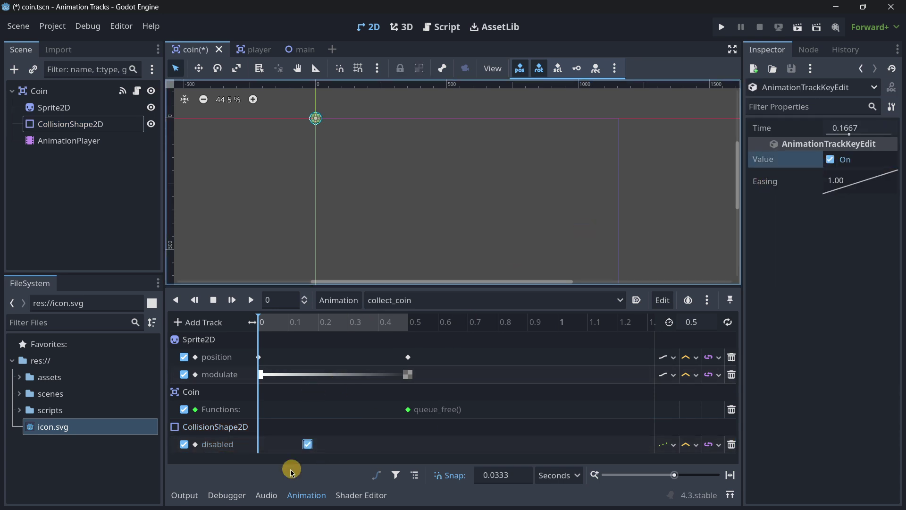
# Set the time of the disabled track's key to 0 so it sits at the animation's start
pyautogui.click(308, 445)
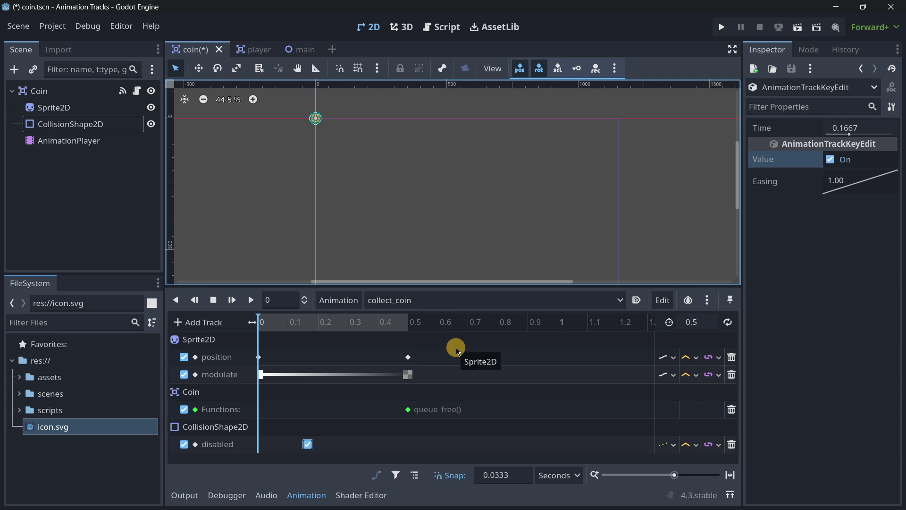
pyautogui.click(841, 129)
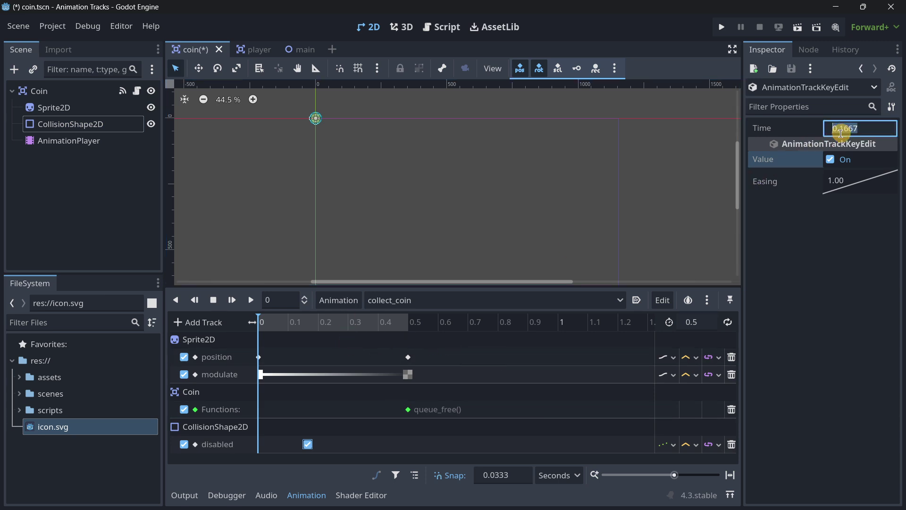
pyautogui.press('Return')
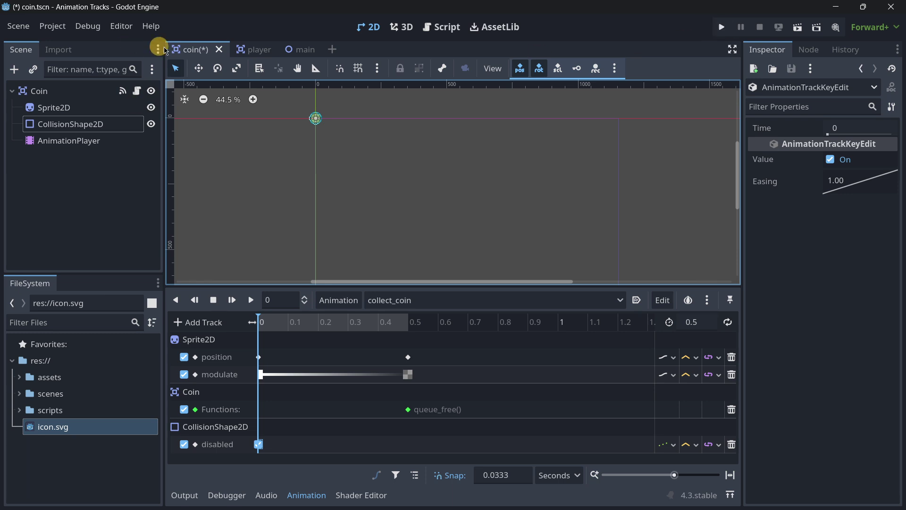
# Open the main scene, select the first Coin instance and run the scene
pyautogui.click(298, 49)
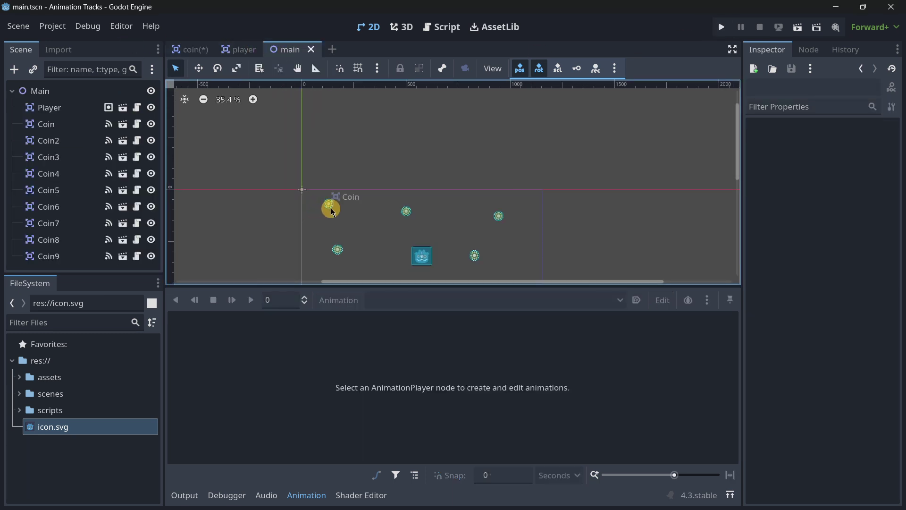
pyautogui.click(331, 211)
pyautogui.scroll(3, 293, 207)
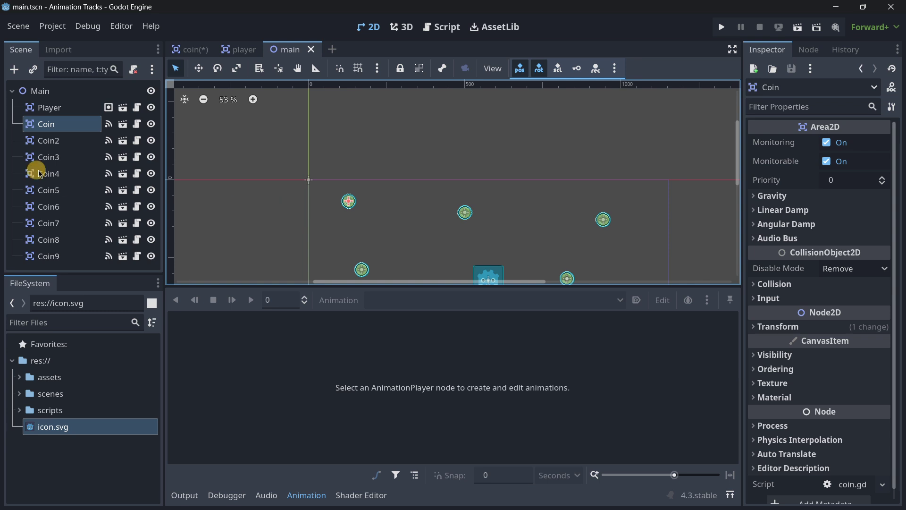
pyautogui.click(797, 30)
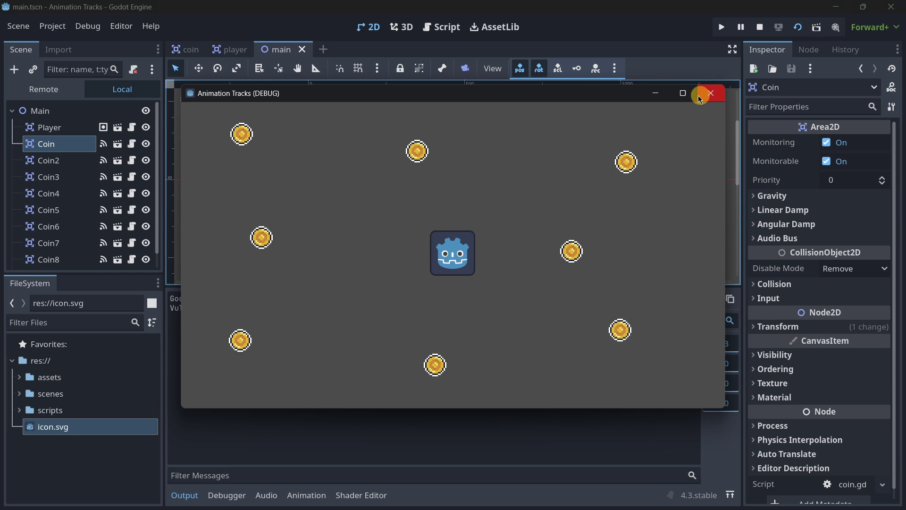
# Enable Editable Children on the first Coin instance and select its CollisionShape2D
pyautogui.rightClick(57, 147)
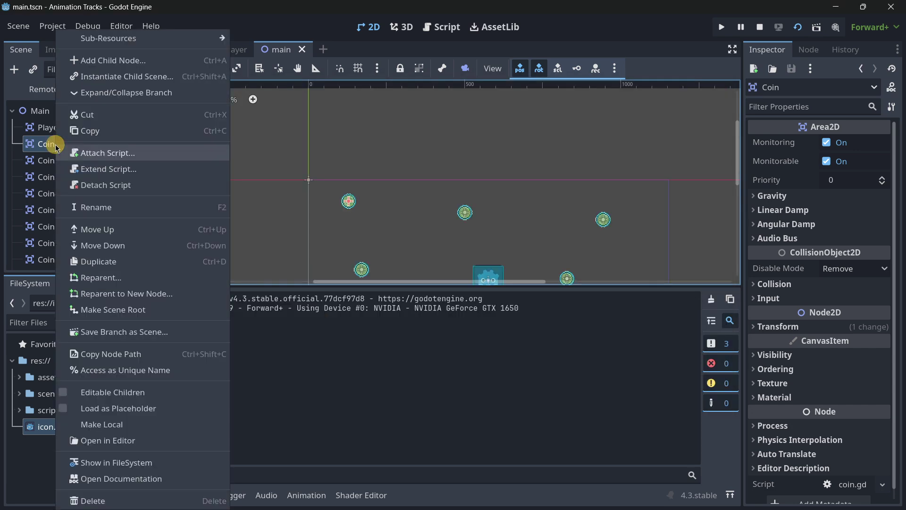
pyautogui.click(94, 393)
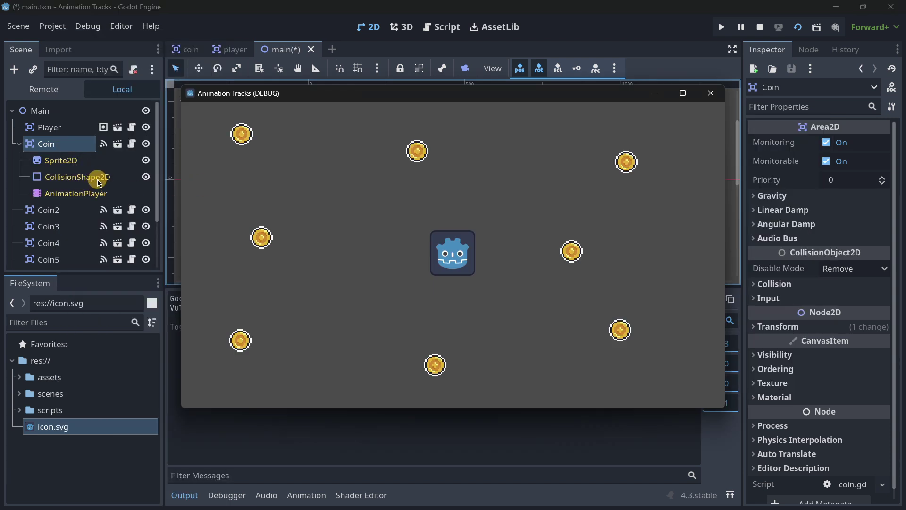
pyautogui.click(102, 180)
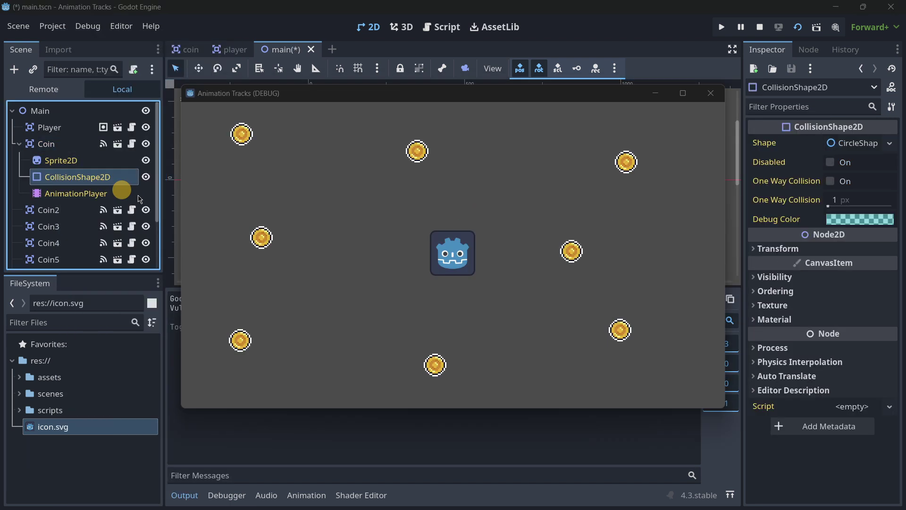
# Steer the player in the running game to collect the upper-left coin while watching the local CollisionShape2D's Disabled property
pyautogui.press('Left')
pyautogui.press('Up')
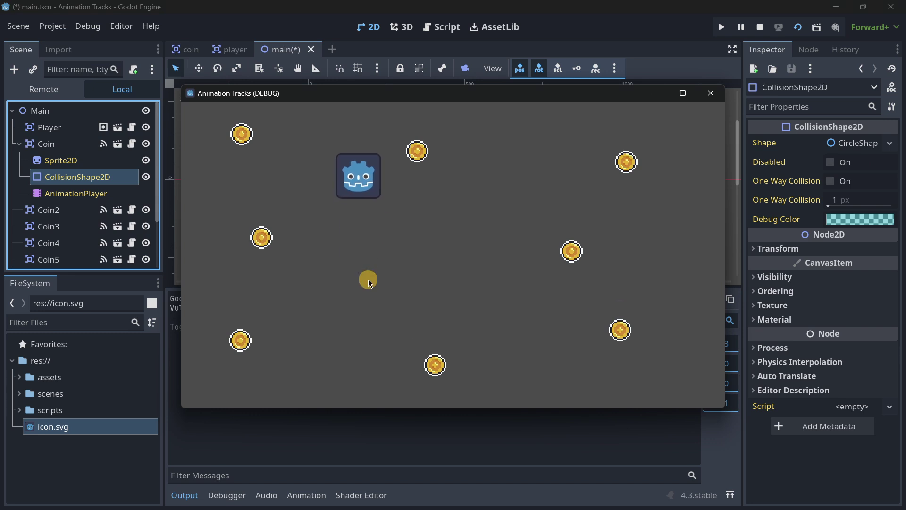
pyautogui.press('Down')
pyautogui.press('Up')
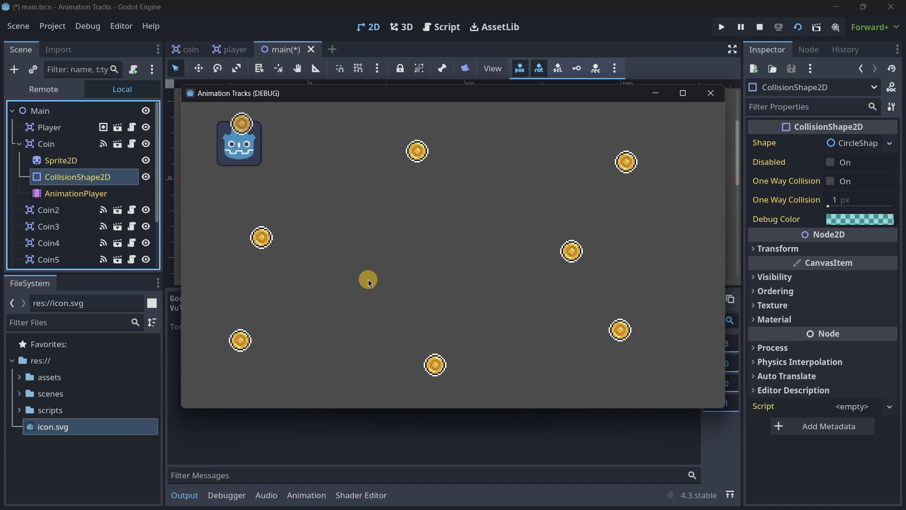
pyautogui.press('Right')
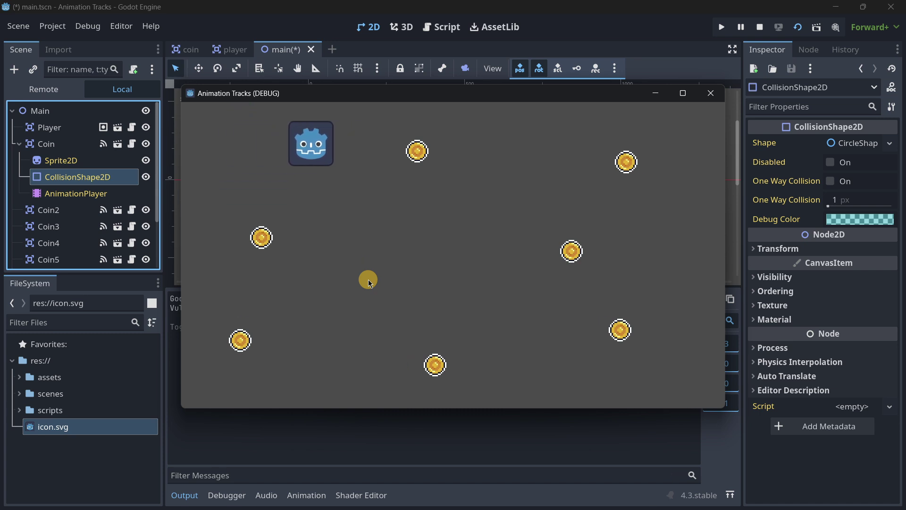
# Examine the remaining coins in the remote scene tree, select Coin2, and stop the running game
pyautogui.click(67, 89)
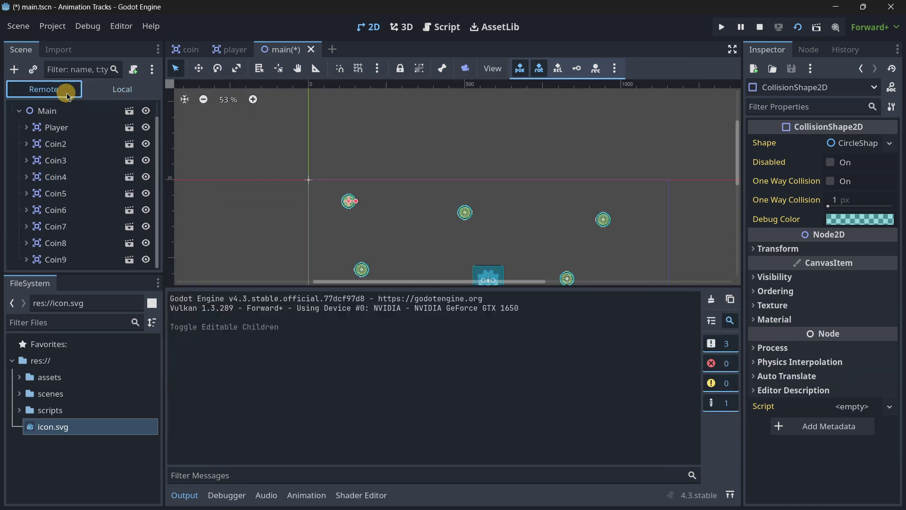
pyautogui.click(78, 144)
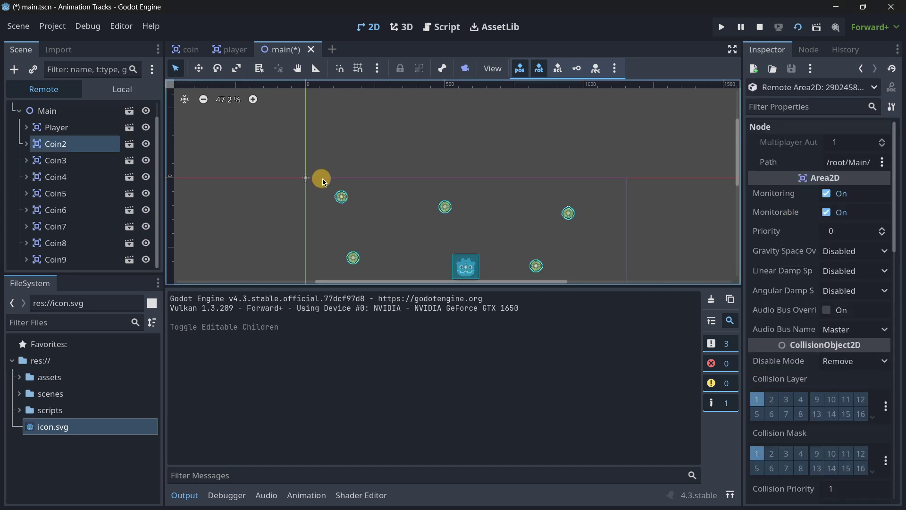
pyautogui.scroll(-1, 320, 178)
pyautogui.moveTo(325, 219); pyautogui.dragTo(321, 140, button='middle')
pyautogui.click(759, 27)
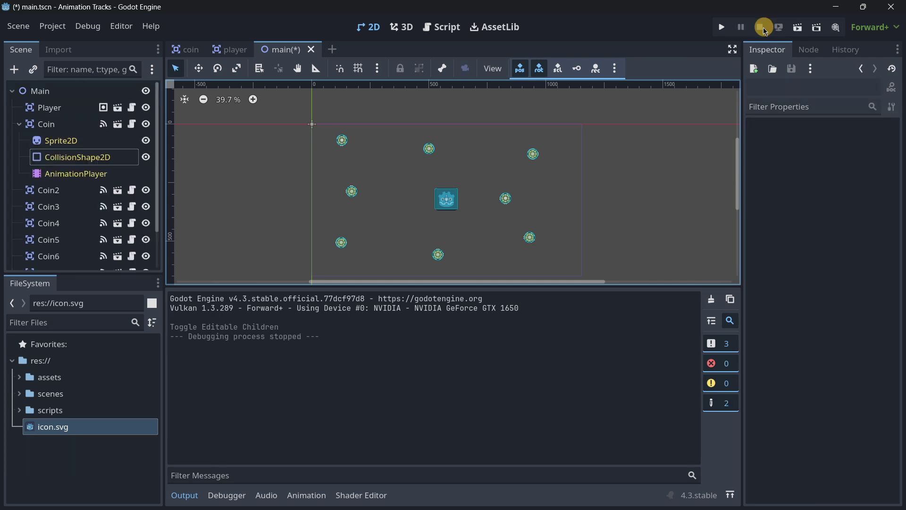
# Undo the Editable Children change on the first Coin instance in the main scene
pyautogui.click(49, 195)
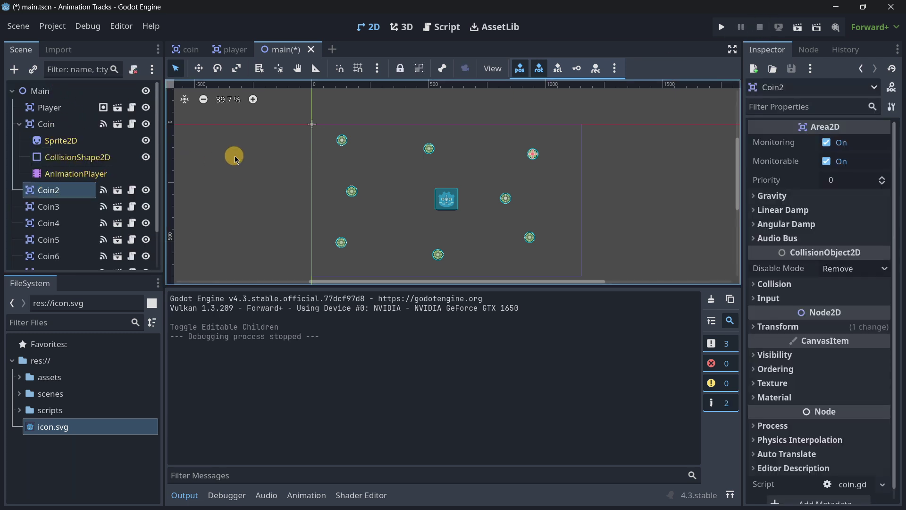
pyautogui.moveTo(232, 156); pyautogui.dragTo(248, 181, button='middle')
pyautogui.click(61, 127)
pyautogui.hotkey('ctrl', 'z')
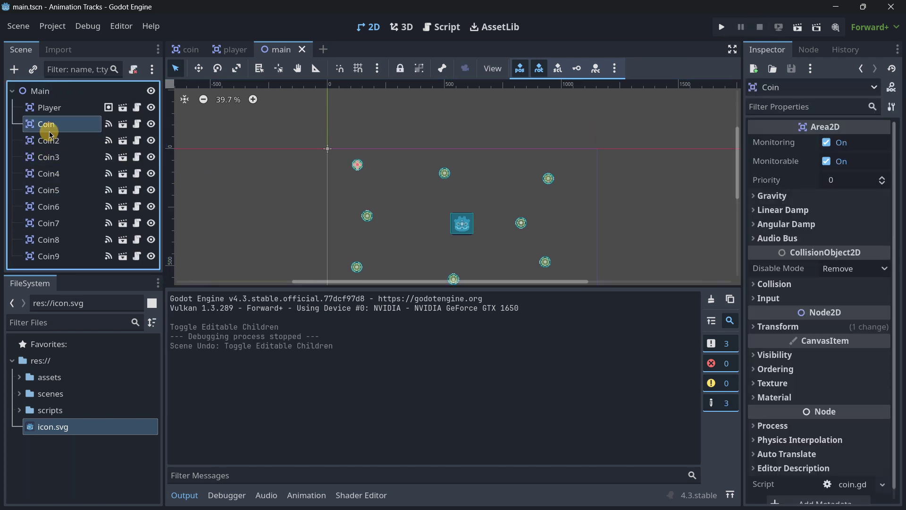
# Run the project and expand the first Coin's child nodes in the remote scene tree
pyautogui.click(722, 26)
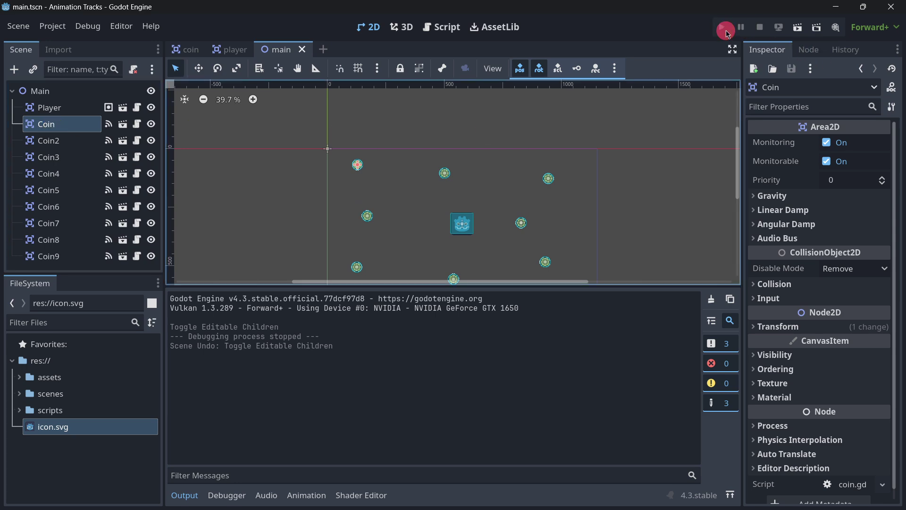
pyautogui.click(63, 90)
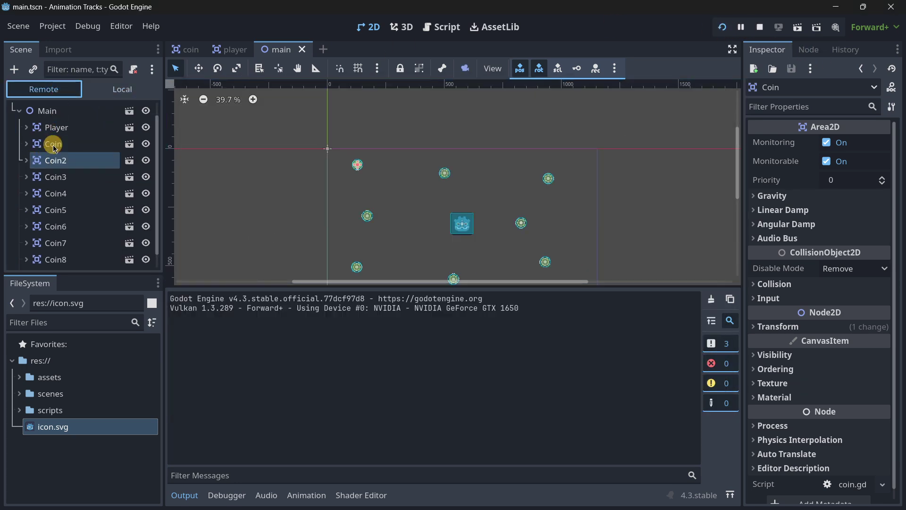
pyautogui.click(59, 162)
pyautogui.click(28, 162)
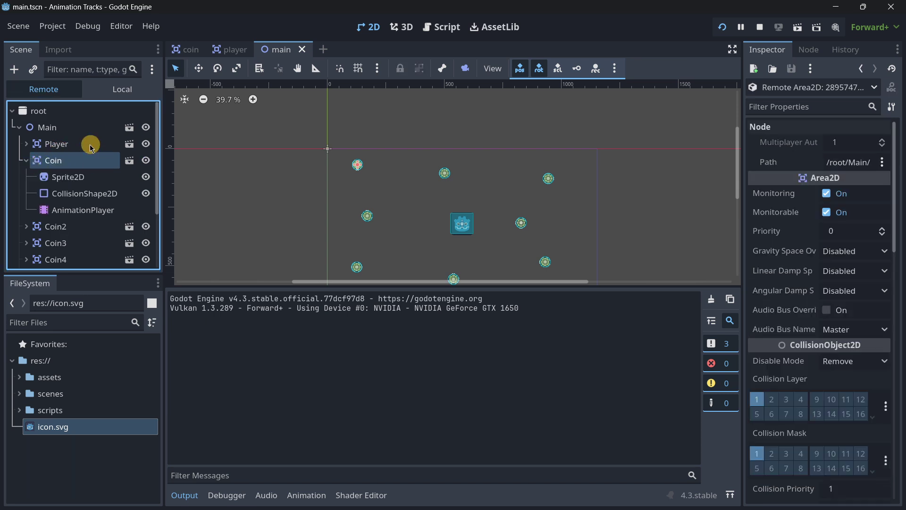
# Steer the player close to the upper-left coin and inspect that coin's CollisionShape2D in the remote scene tree
pyautogui.press('Left')
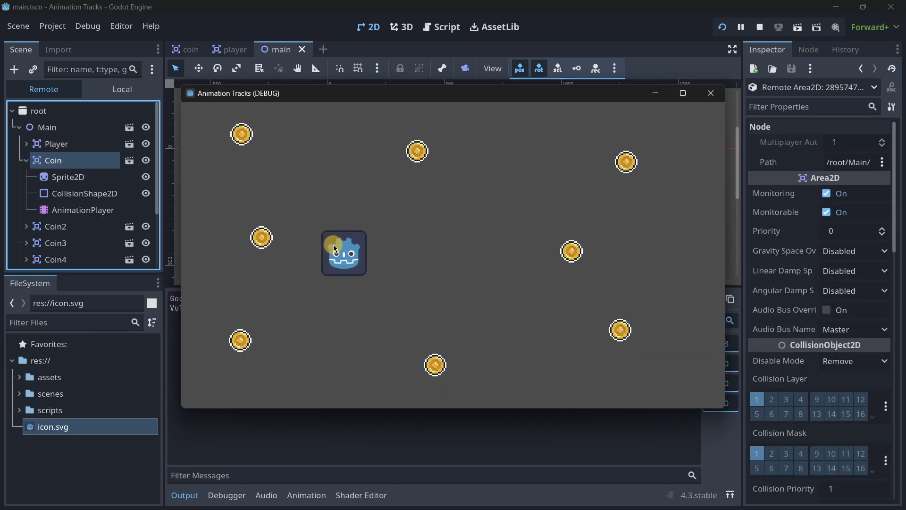
pyautogui.press('Up')
pyautogui.click(124, 210)
pyautogui.click(90, 193)
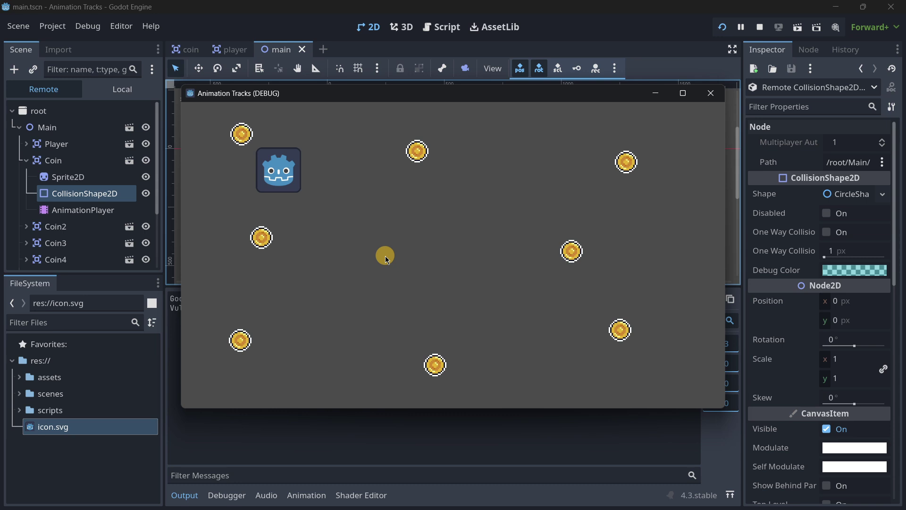
# Collect the upper-left coin with the player while watching the remote CollisionShape2D's Disabled property and the scene tree
pyautogui.press('Left')
pyautogui.press('Right')
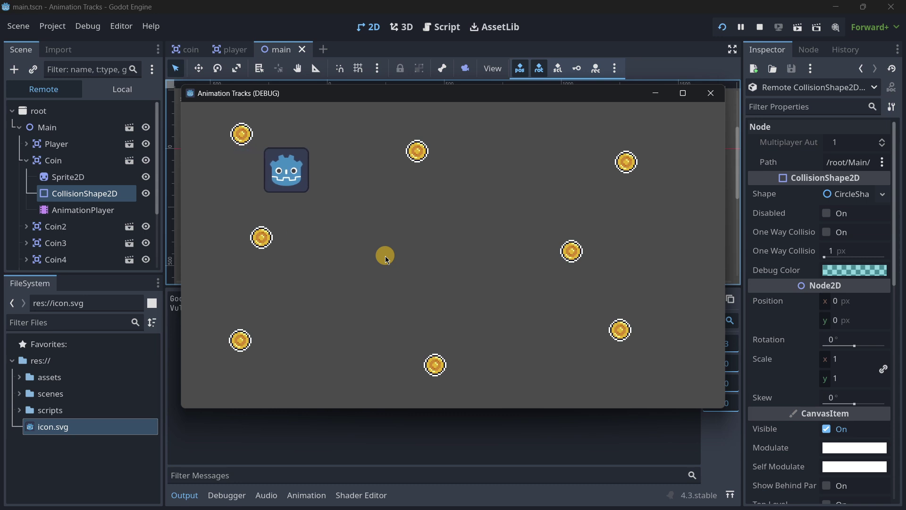
pyautogui.press('Up')
pyautogui.press('Left')
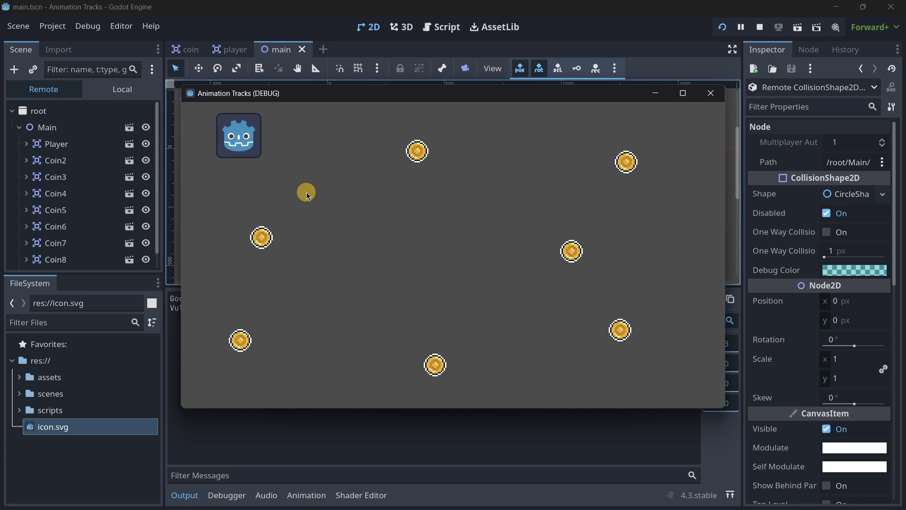
# Steer the player through more coins and check in the remote scene tree whether the collected ones are freed
pyautogui.press('Right')
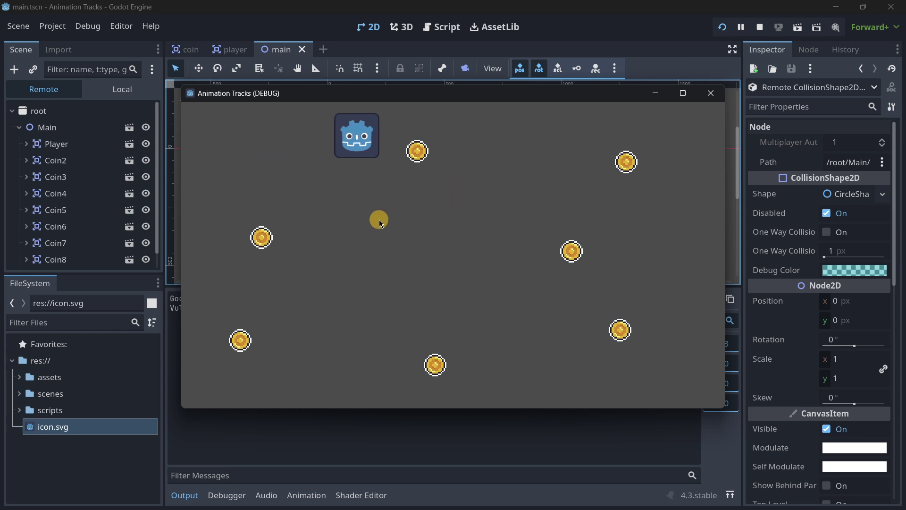
pyautogui.press('Down')
pyautogui.press('Right')
pyautogui.press('Down')
pyautogui.press('Left')
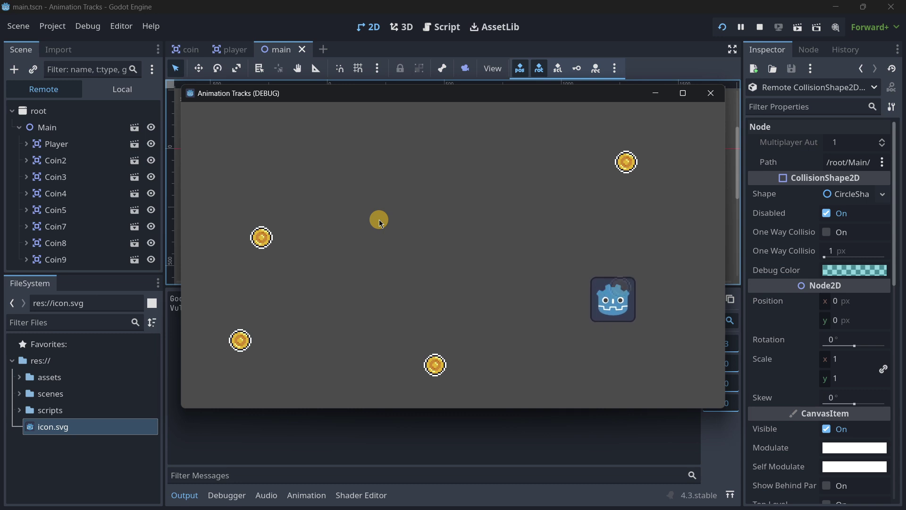
pyautogui.press('Up')
pyautogui.press('Right')
pyautogui.press('Left')
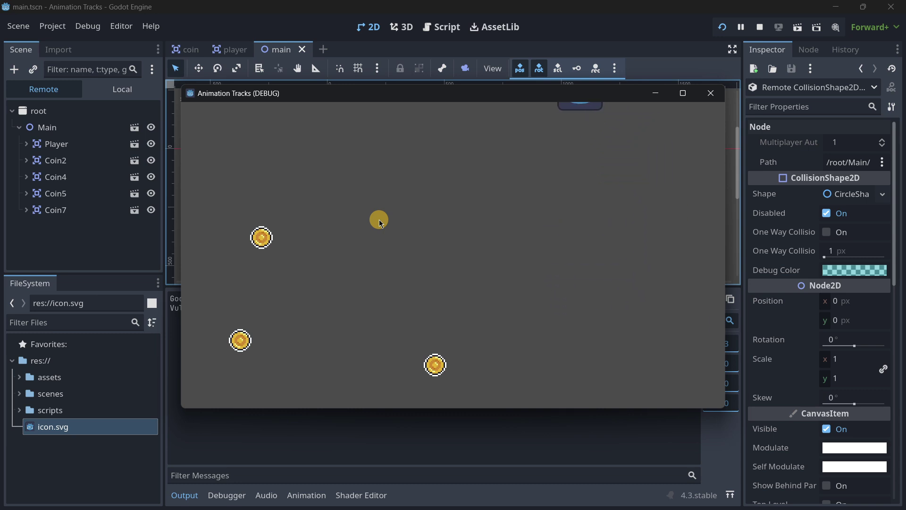
pyautogui.press('Down')
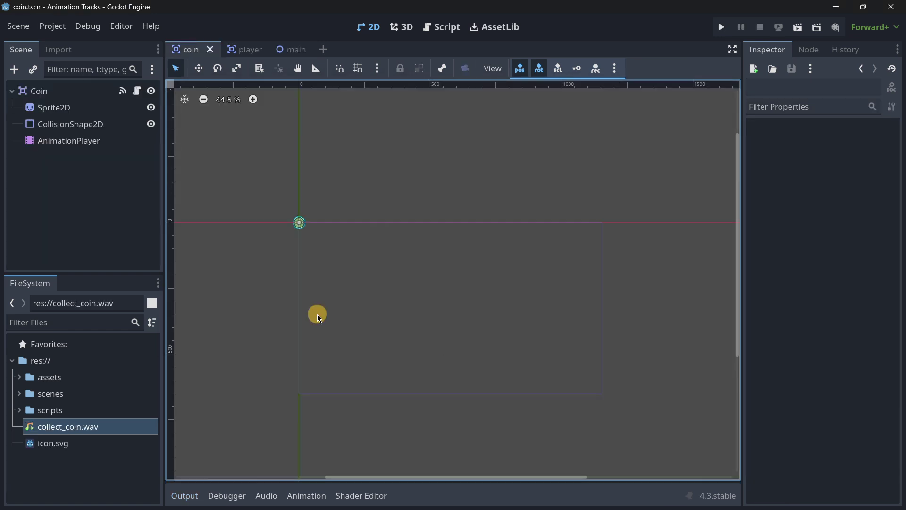
pyautogui.click(294, 49)
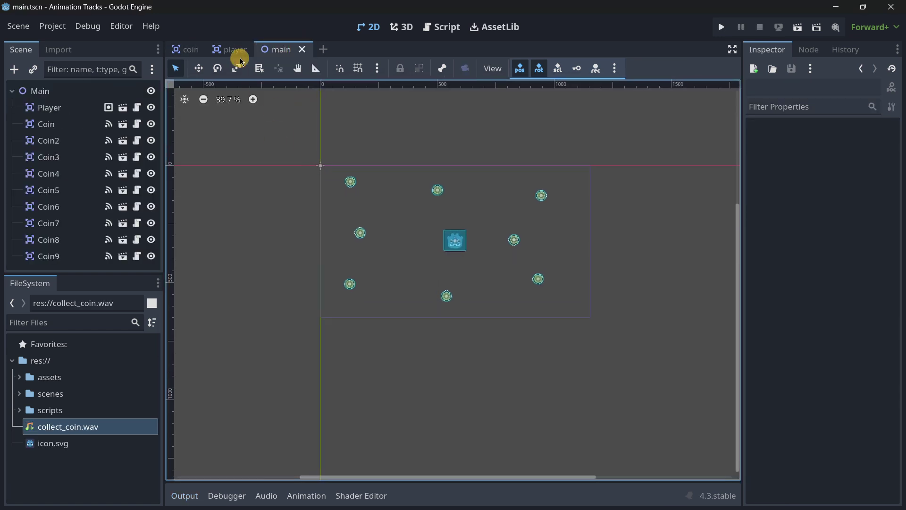
pyautogui.click(189, 49)
pyautogui.moveTo(291, 194); pyautogui.dragTo(275, 192, button='middle')
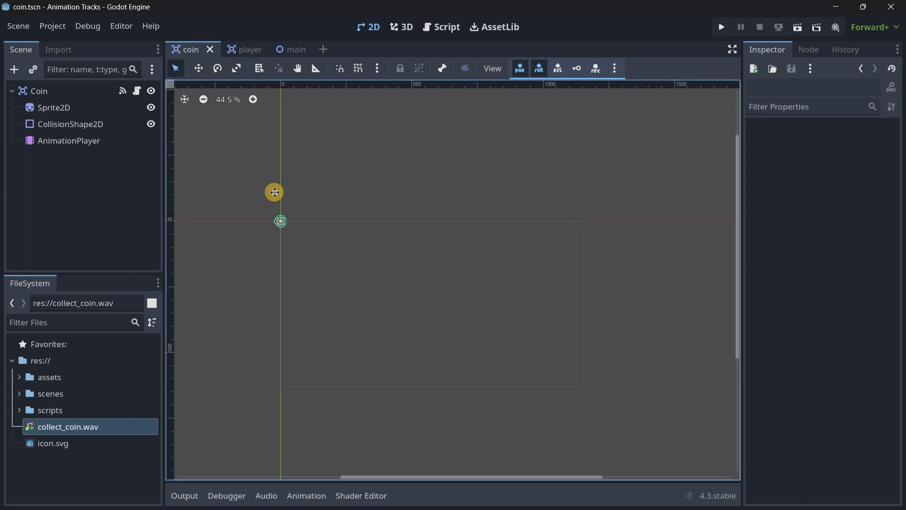
# Add an AudioStreamPlayer child node to the Coin root node in the coin scene
pyautogui.click(46, 95)
pyautogui.click(15, 69)
pyautogui.write('au')
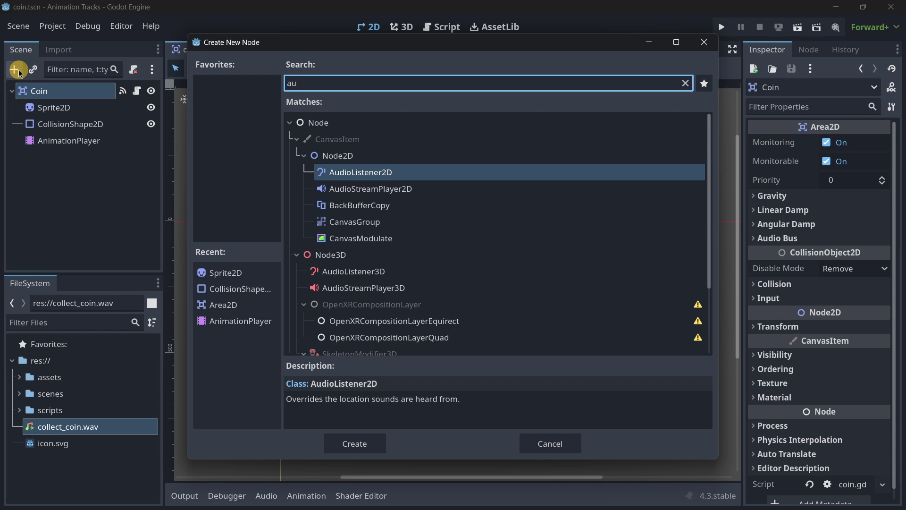
pyautogui.write('diostr')
pyautogui.press('Down')
pyautogui.press('Down')
pyautogui.press('Down')
pyautogui.press('Down')
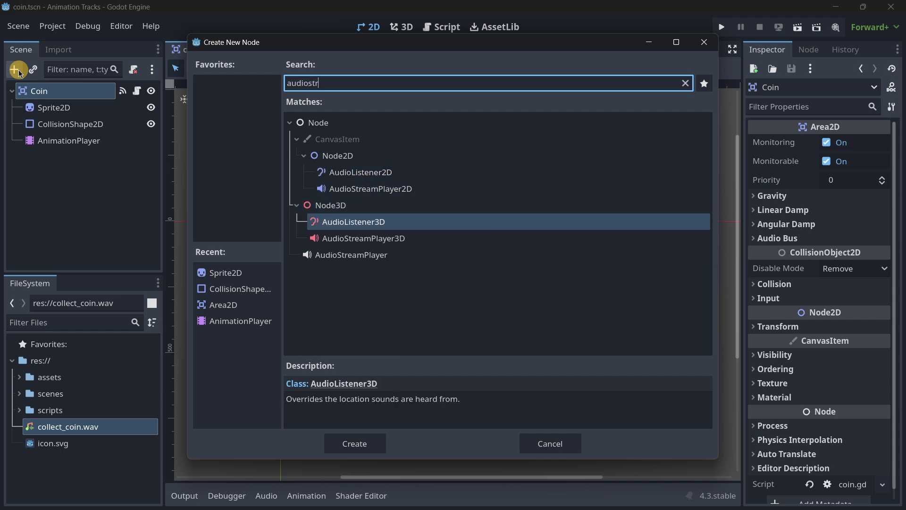
pyautogui.press('Return')
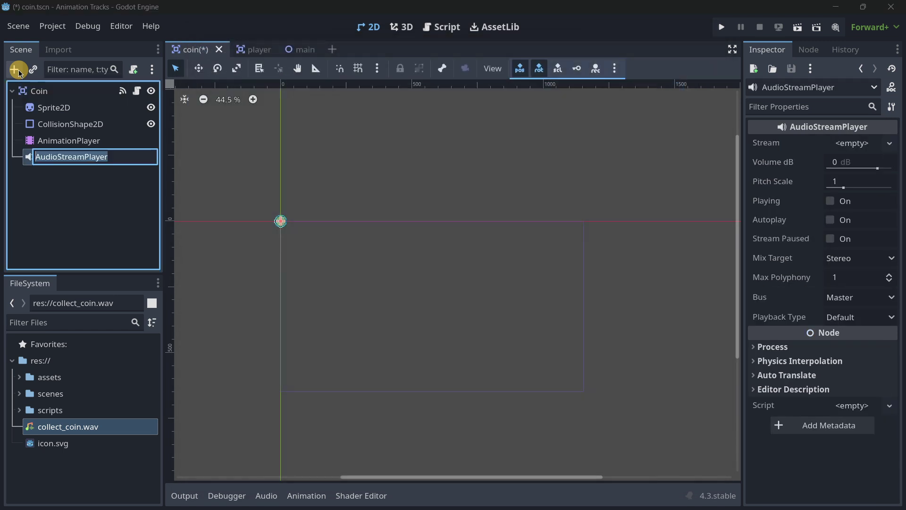
# Rename the AudioStreamPlayer to CollectCoinAudio and assign collect_coin.wav as its stream
pyautogui.write('CollectCoinAu')
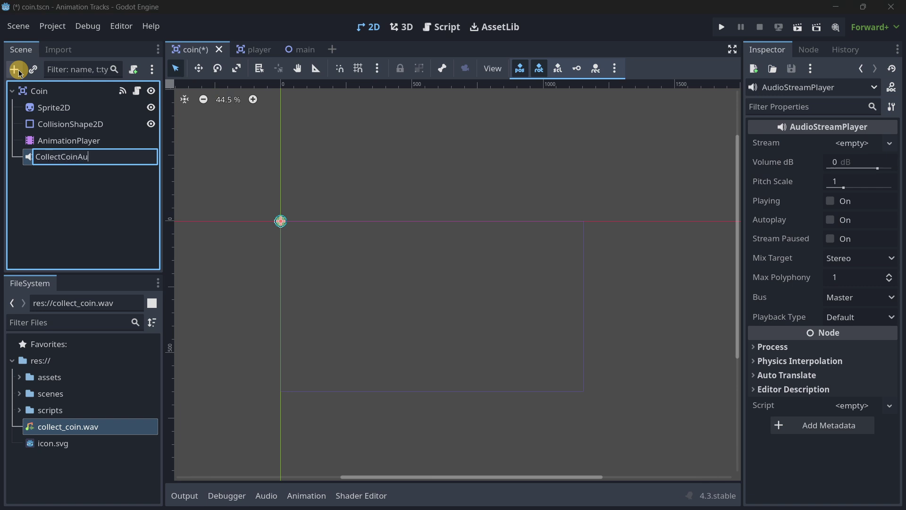
pyautogui.write('dio')
pyautogui.press('Return')
pyautogui.moveTo(67, 426); pyautogui.dragTo(852, 144)
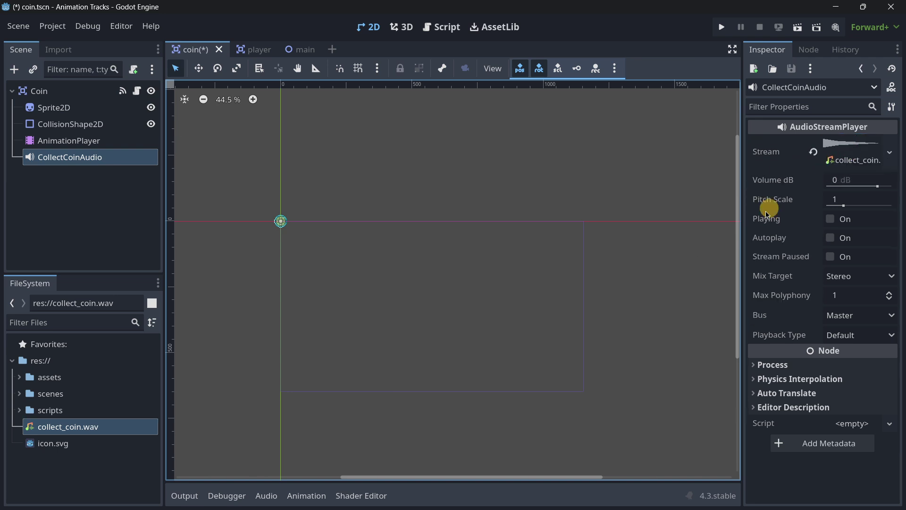
# In coin.gd, add the line $CollectCoinAudio.play() below the collect_coin animation call in _on_area_entered
pyautogui.click(137, 90)
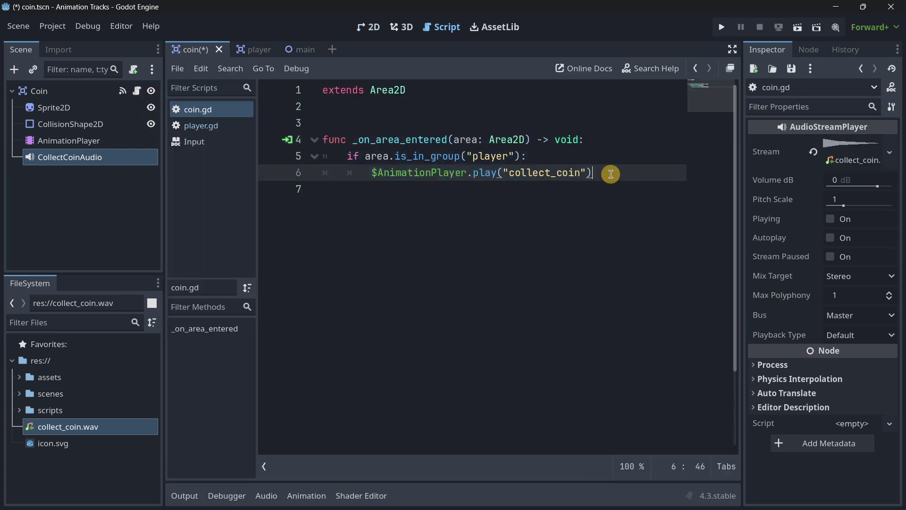
pyautogui.press('Return')
pyautogui.write('$CollectCoinAudio')
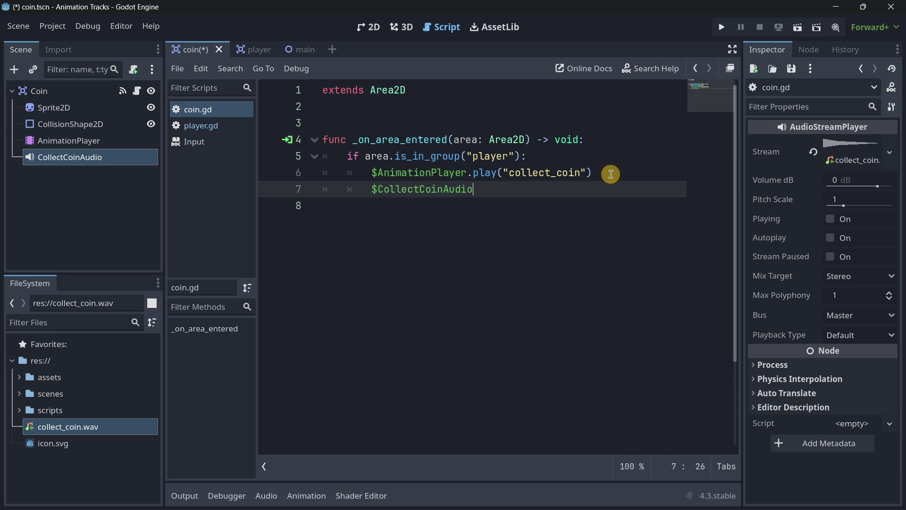
pyautogui.write('.play(')
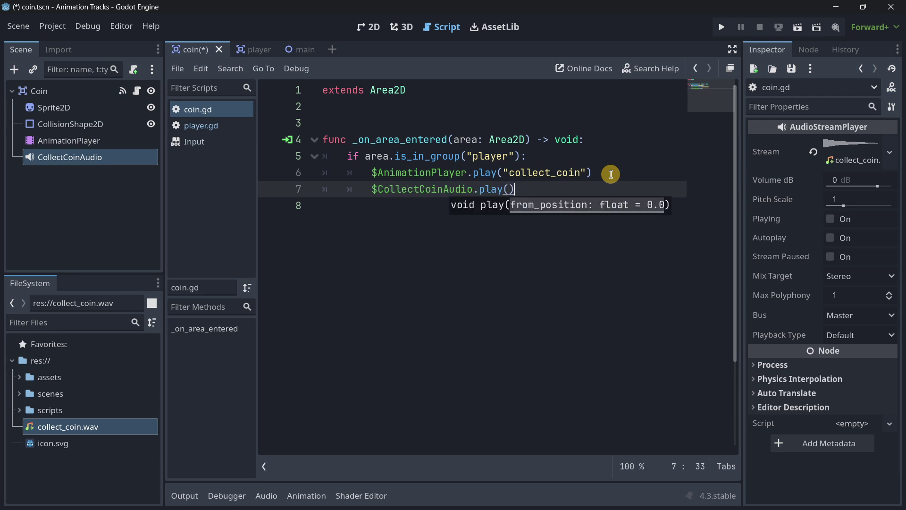
# Delete the $CollectCoinAudio.play() line from coin.gd
pyautogui.hotkey('ctrl', 'shift', 'Left')
pyautogui.hotkey('ctrl', 'shift', 'Left')
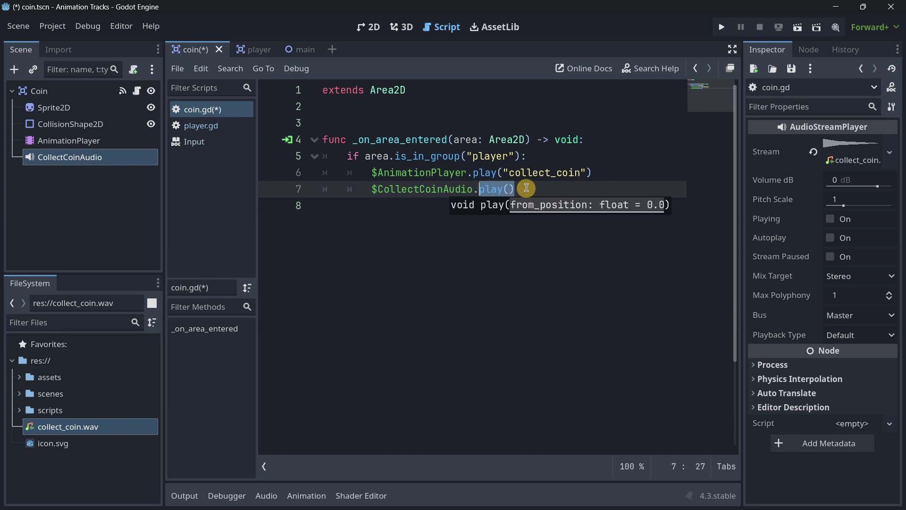
pyautogui.hotkey('ctrl', 'shift', 'k')
# Add a Call Method track targeting the CollectCoinAudio node to the AnimationPlayer's collect_coin animation
pyautogui.click(88, 141)
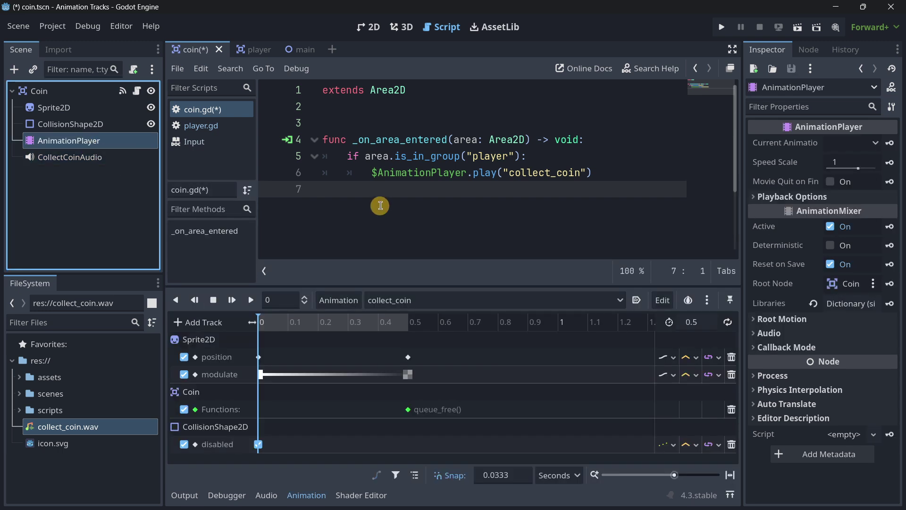
pyautogui.click(368, 27)
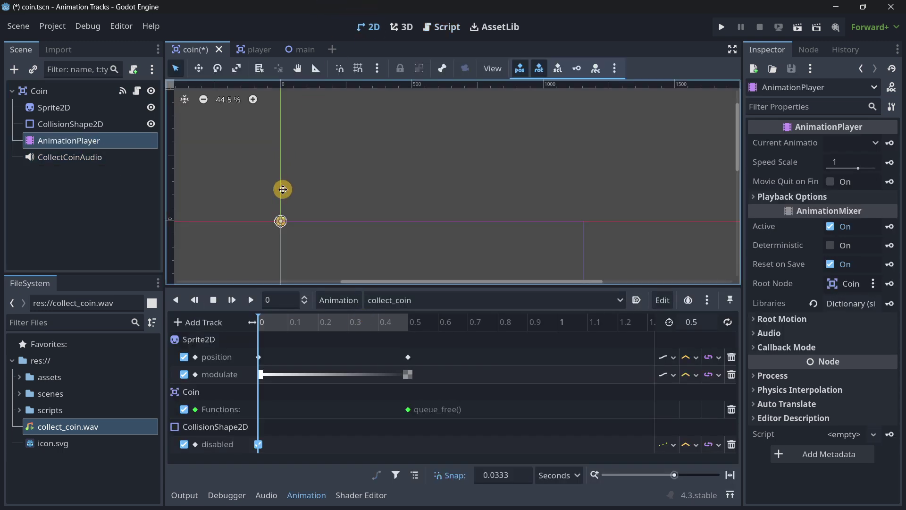
pyautogui.click(201, 322)
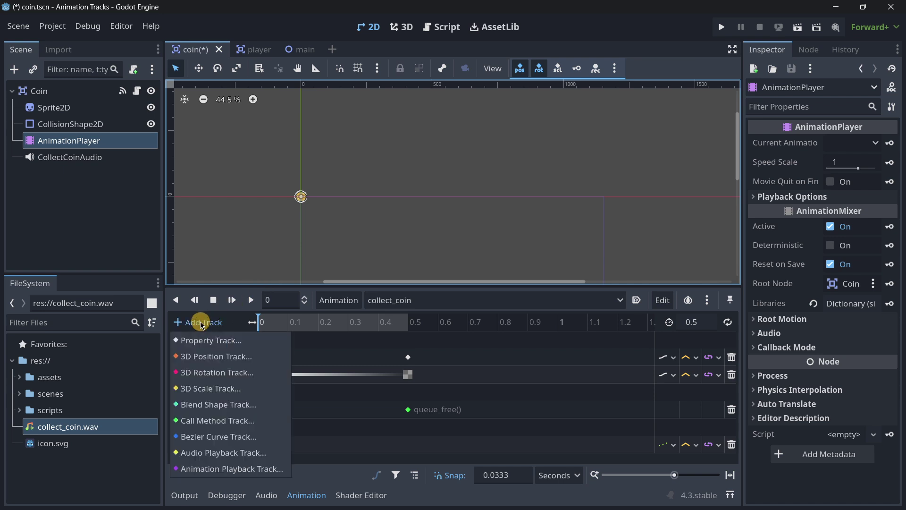
pyautogui.click(229, 427)
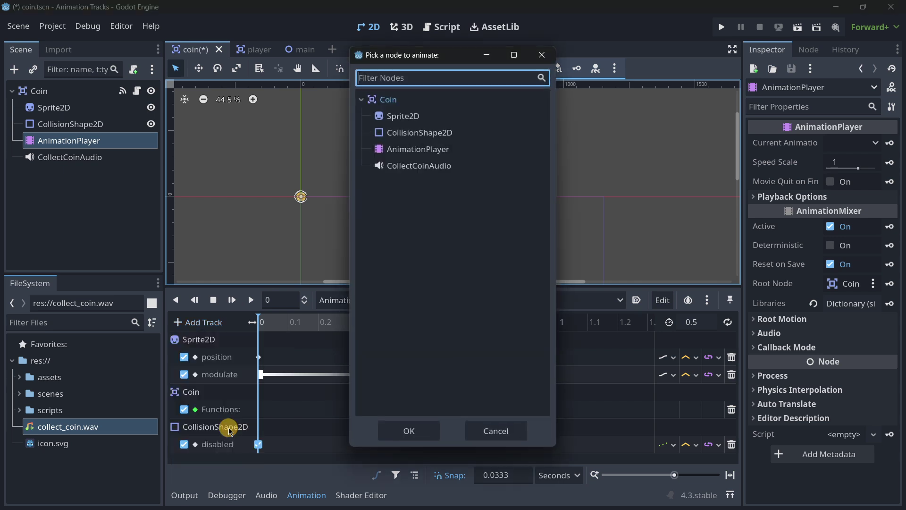
pyautogui.doubleClick(449, 171)
# Insert a key calling play() at about 0.13 s on the CollectCoinAudio method track
pyautogui.scroll(-2, 324, 407)
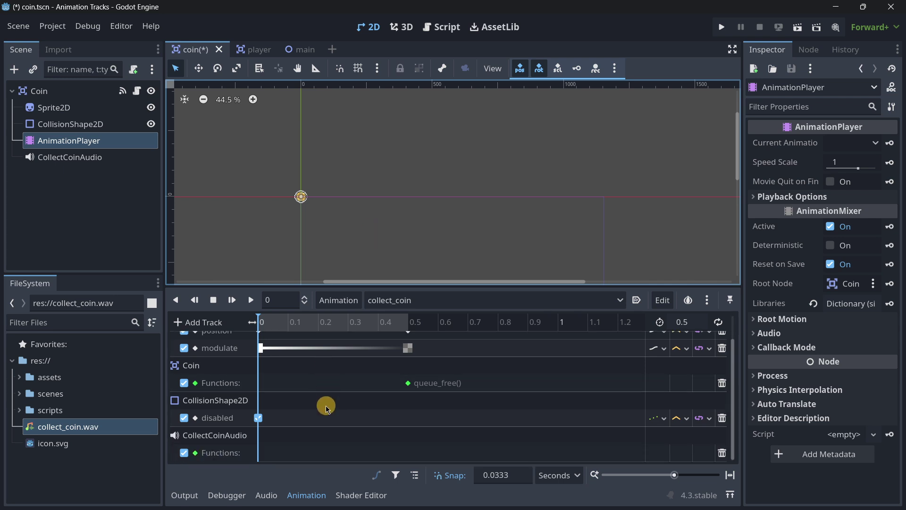
pyautogui.rightClick(302, 454)
pyautogui.click(312, 462)
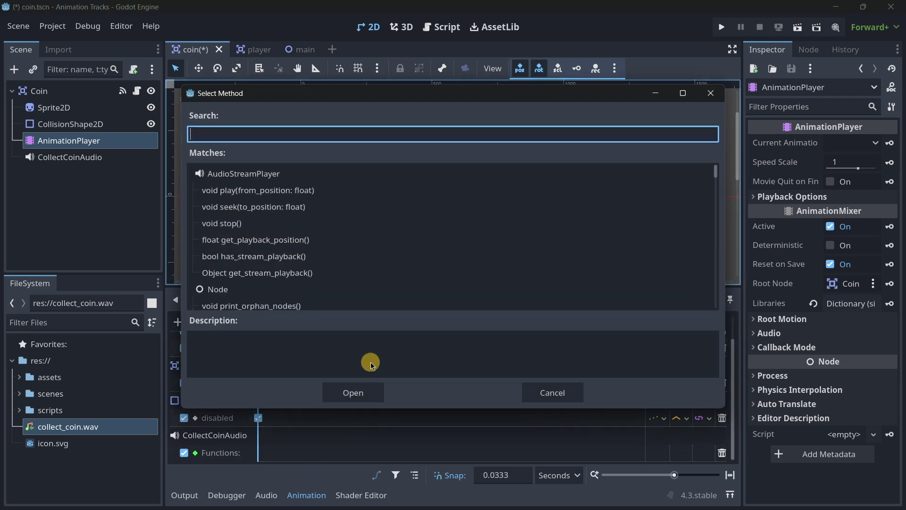
pyautogui.doubleClick(262, 189)
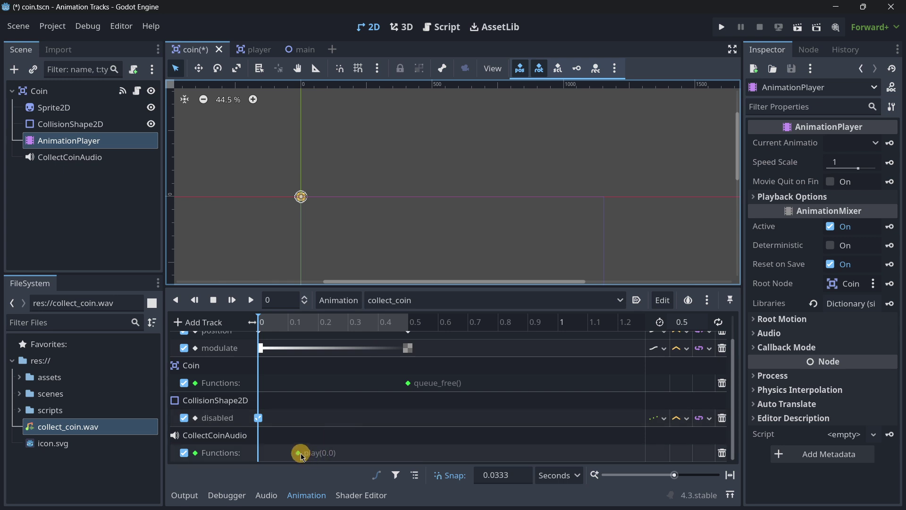
# Inspect the play() key's name, argument count and the type options of its first argument
pyautogui.click(298, 453)
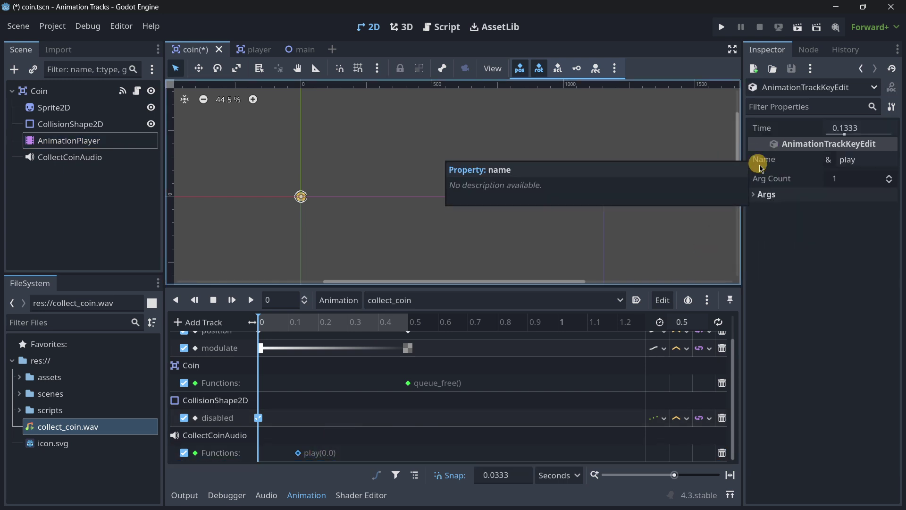
pyautogui.click(847, 179)
pyautogui.click(852, 162)
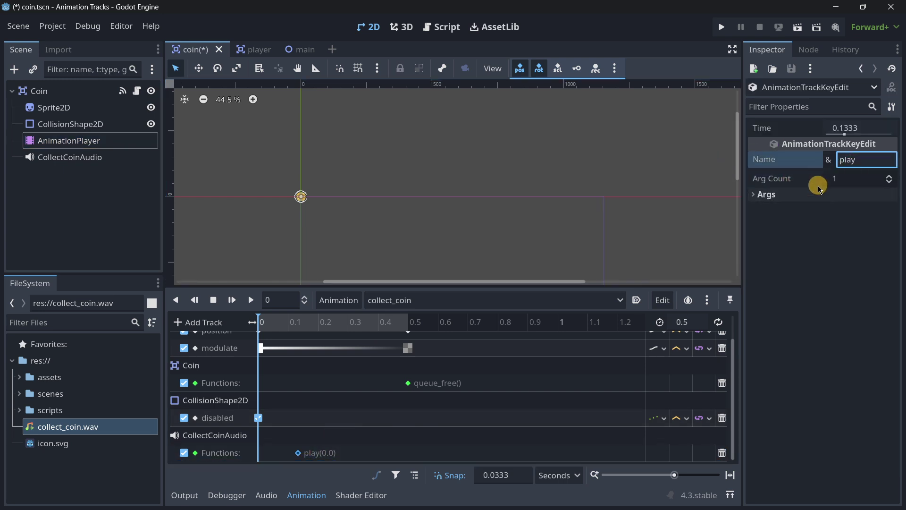
pyautogui.click(765, 195)
pyautogui.click(783, 208)
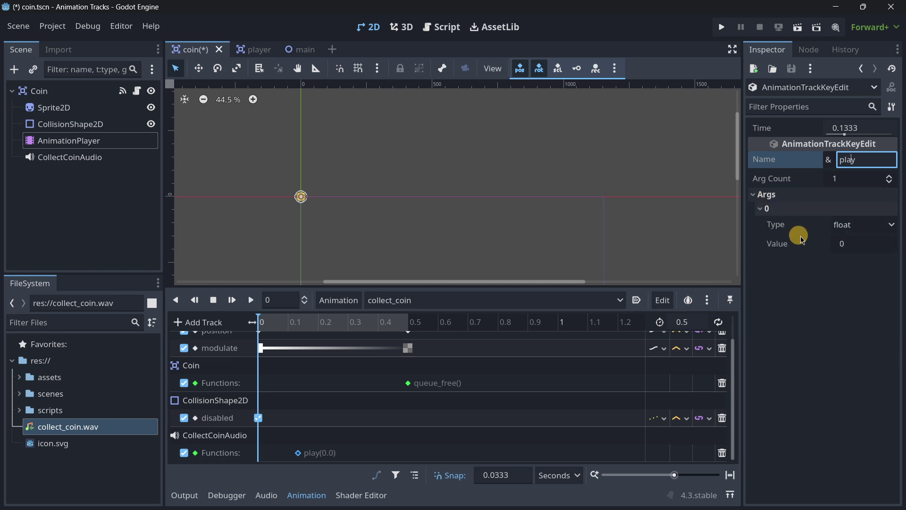
pyautogui.click(850, 226)
pyautogui.click(767, 285)
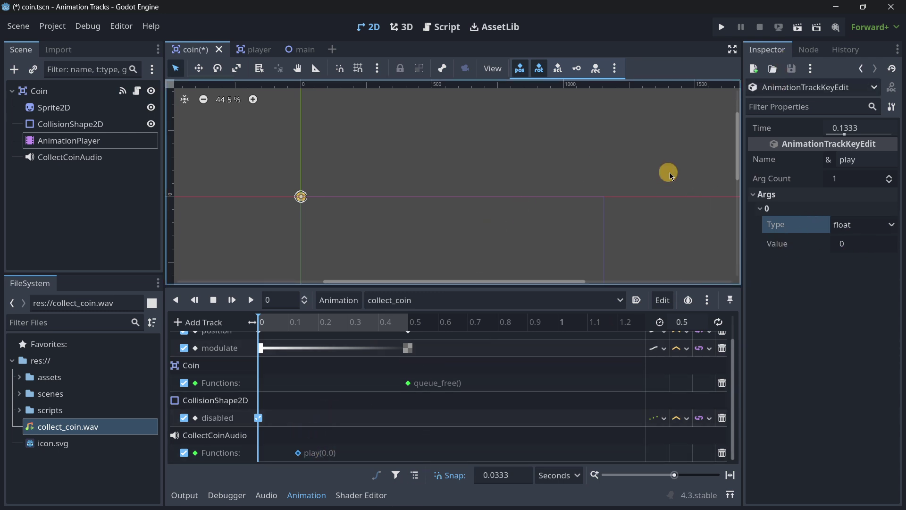
# Set the play() key's time to 0 on the CollectCoinAudio track
pyautogui.click(857, 128)
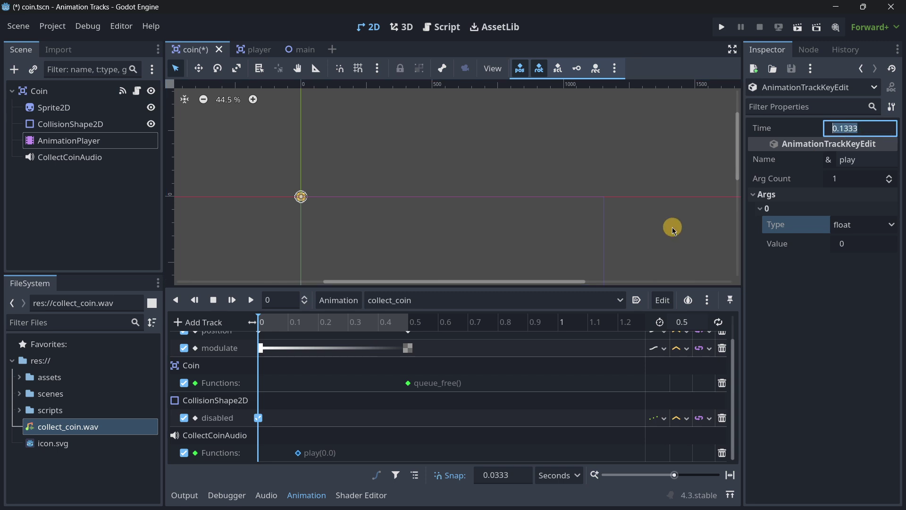
pyautogui.write('0')
pyautogui.press('Return')
pyautogui.click(666, 226)
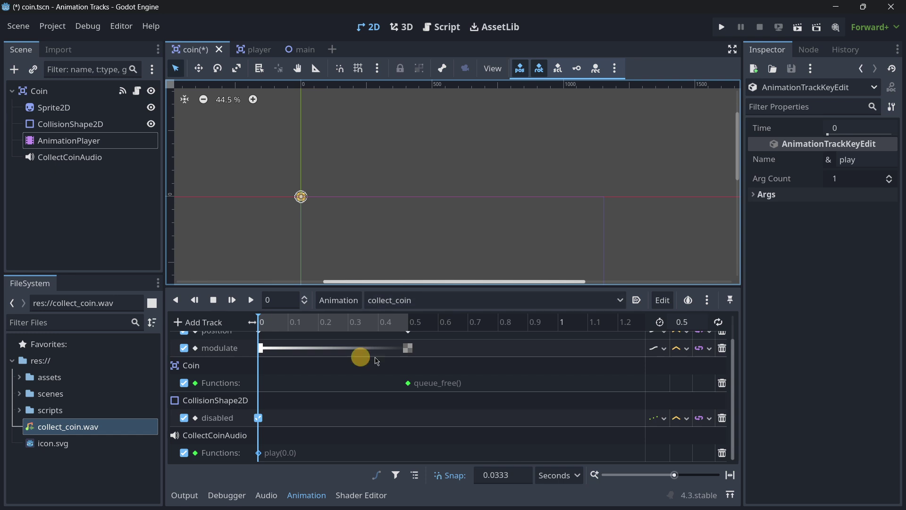
# From the main scene, test-run the project by moving the player right and down into coins, and close the game
pyautogui.click(239, 49)
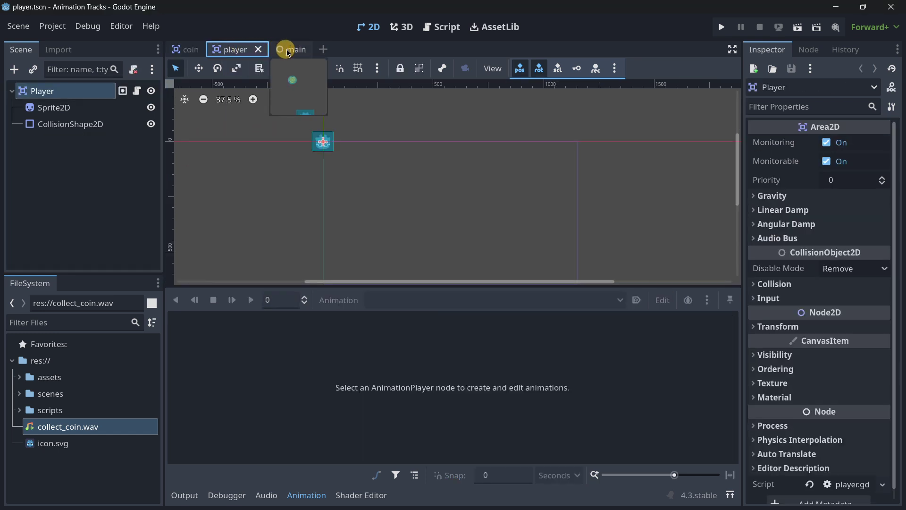
pyautogui.click(289, 50)
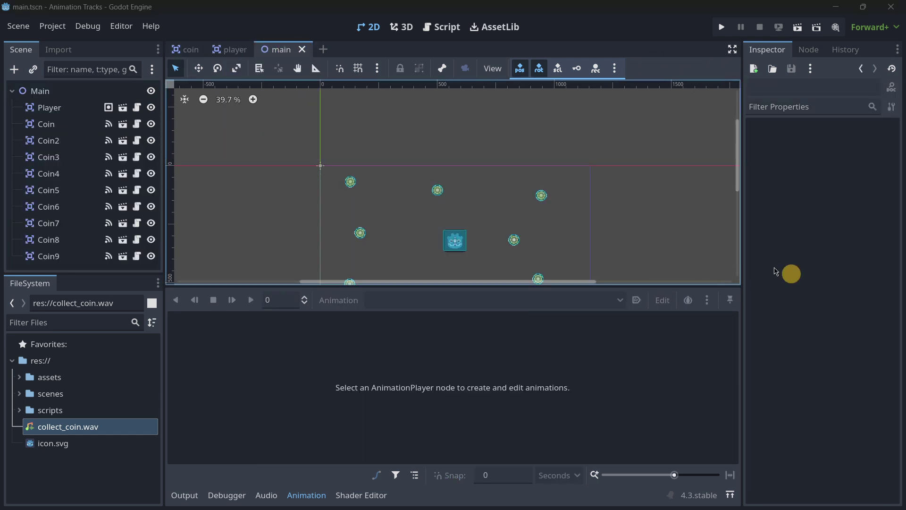
pyautogui.click(722, 27)
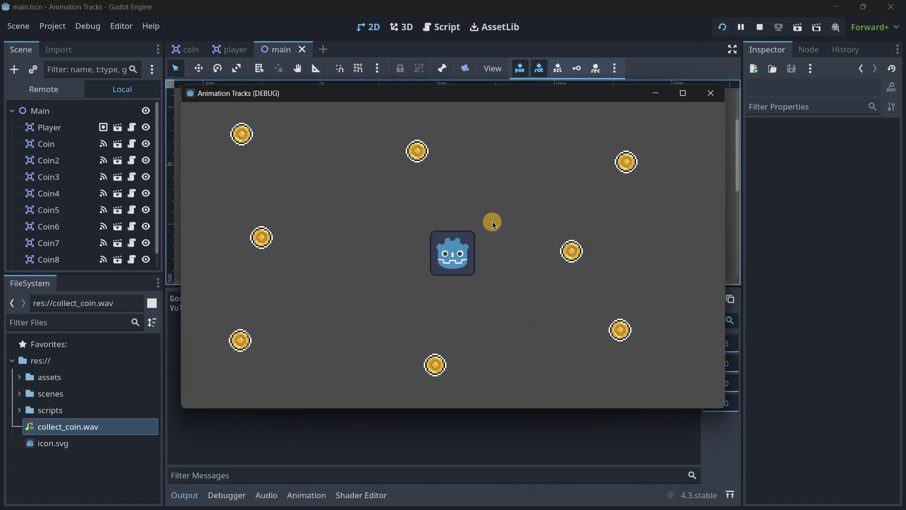
pyautogui.press('Right')
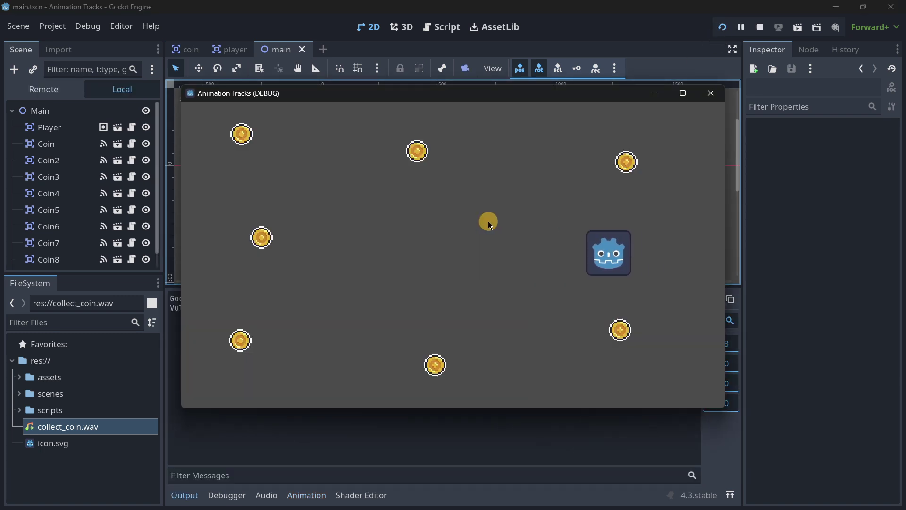
pyautogui.press('Down')
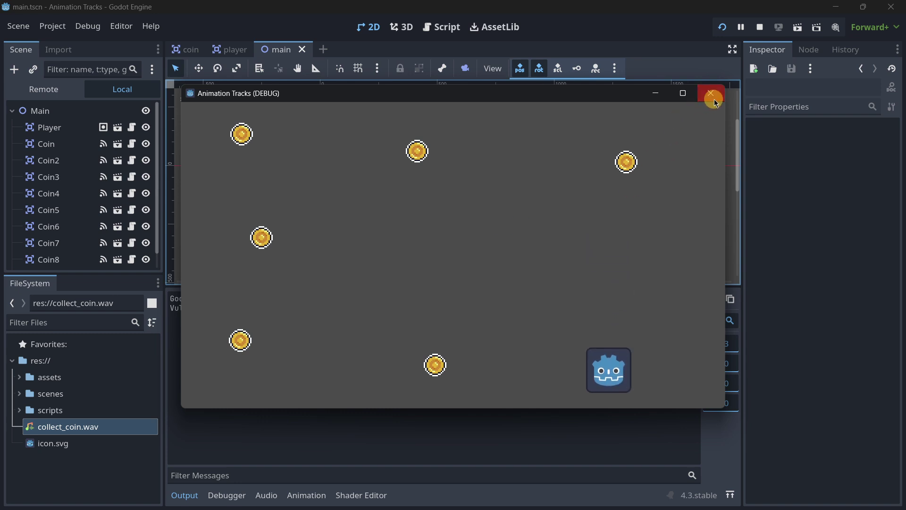
pyautogui.click(712, 97)
pyautogui.click(193, 488)
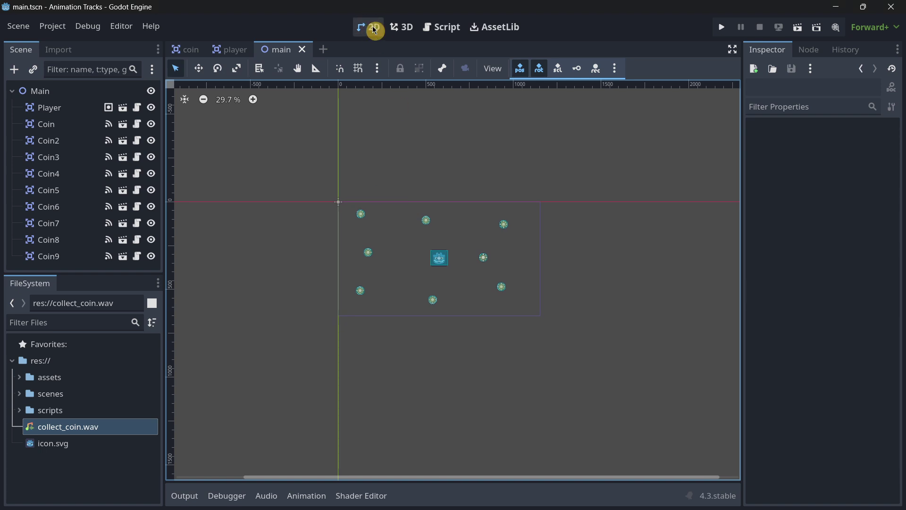
# Review the method call tracks of the collect_coin animation in the coin scene
pyautogui.click(189, 49)
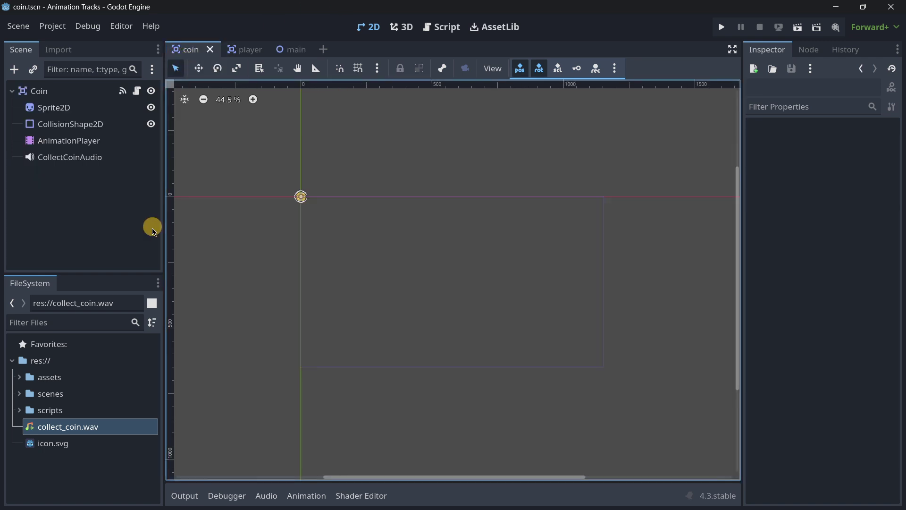
pyautogui.click(64, 155)
pyautogui.click(57, 142)
pyautogui.scroll(-2, 427, 385)
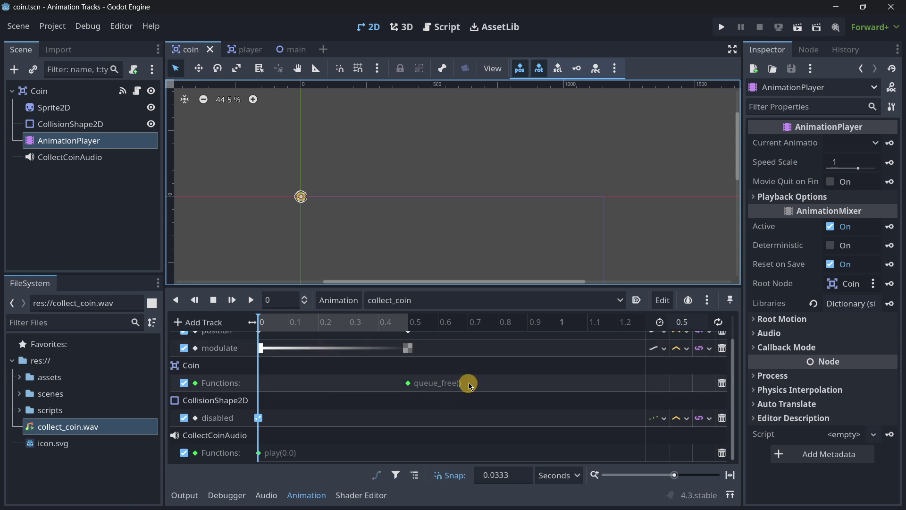
# In coin.gd, write a function coin_collected() -> void that prints "Coin collected" below _on_area_entered
pyautogui.click(136, 92)
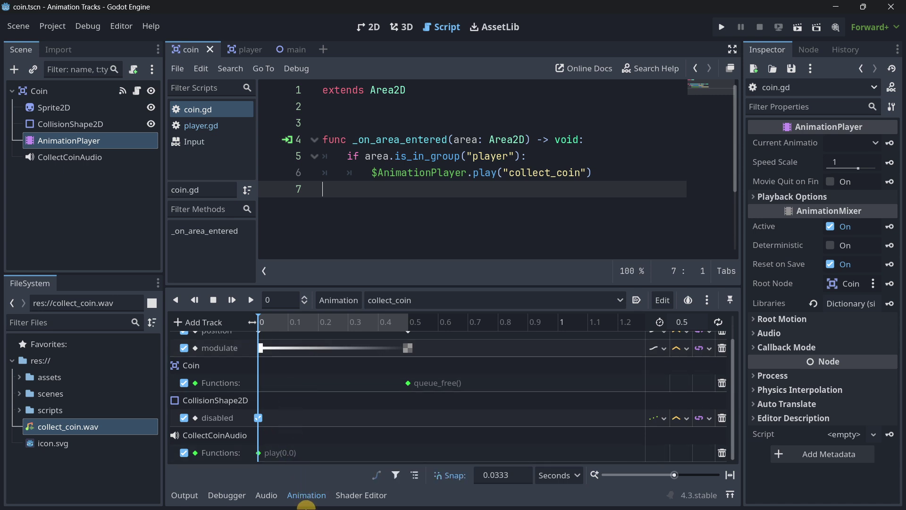
pyautogui.click(306, 495)
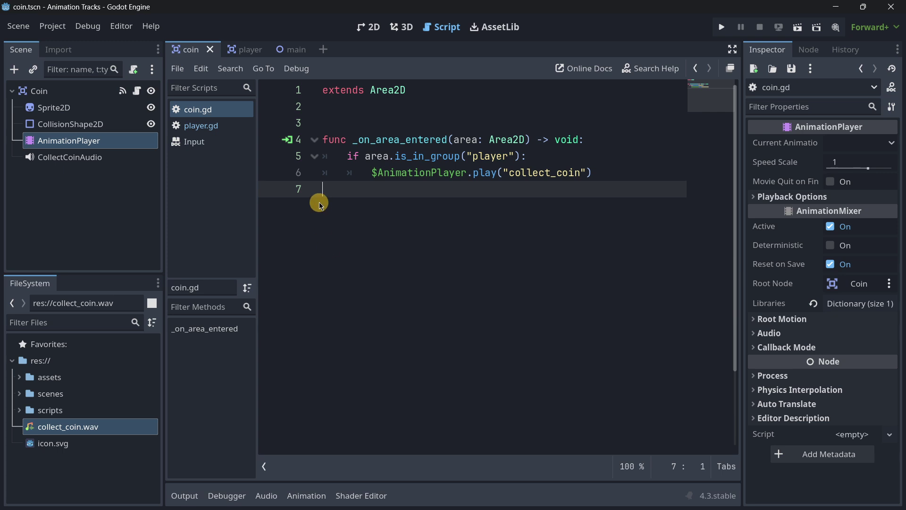
pyautogui.press('Return')
pyautogui.press('Return')
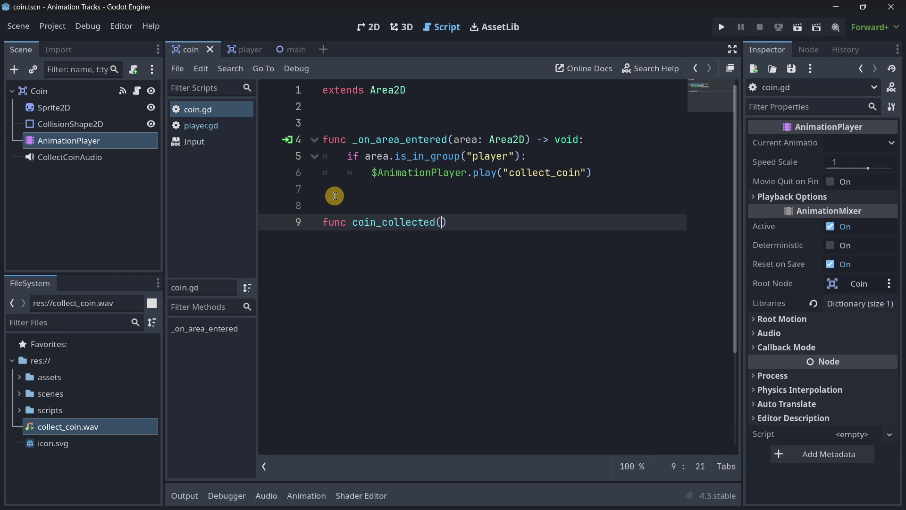
pyautogui.write('d')
pyautogui.press('Return')
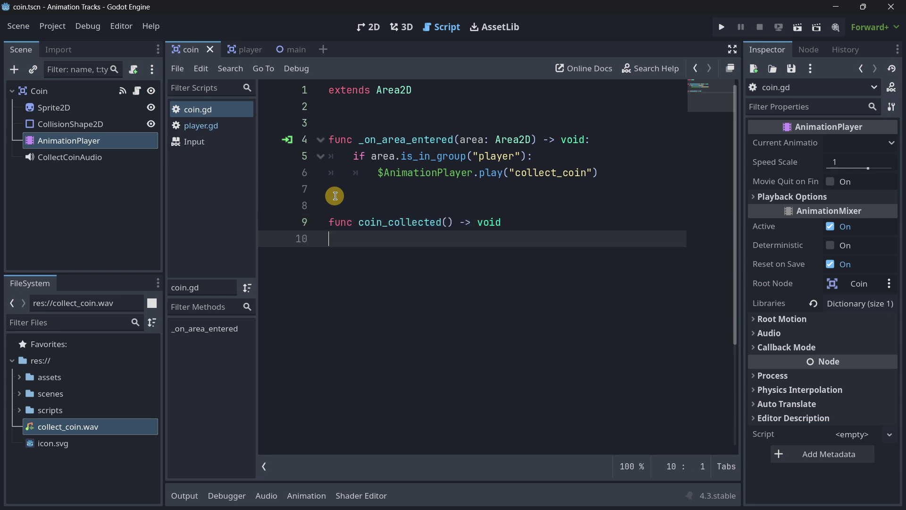
pyautogui.press('BackSpace')
pyautogui.press('BackSpace')
pyautogui.press('Return')
pyautogui.write('print("Coin c')
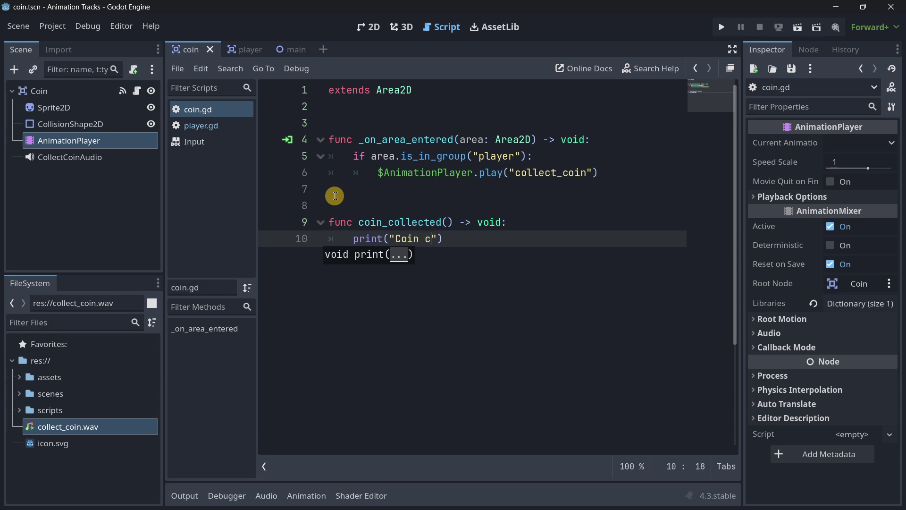
pyautogui.write('ollected')
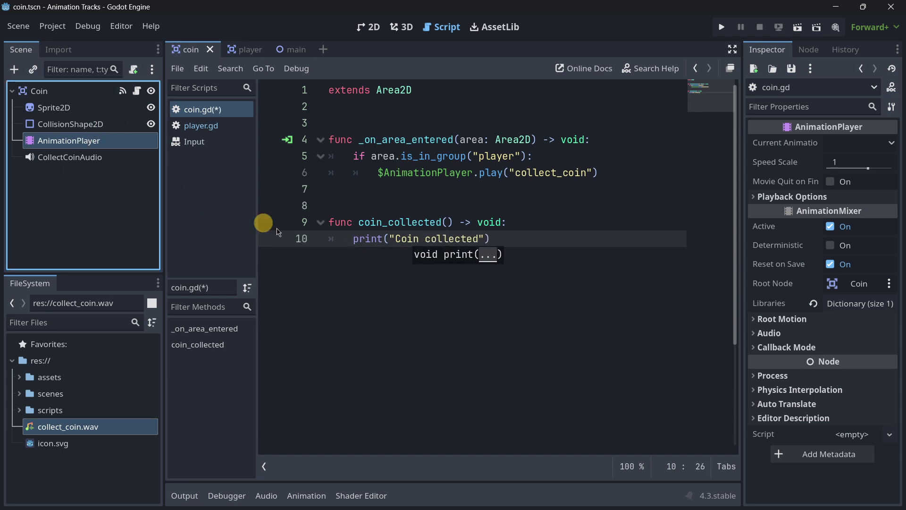
# Move the coin_collected function above _on_area_entered and separate the two functions with two blank lines
pyautogui.moveTo(493, 240); pyautogui.dragTo(259, 228)
pyautogui.hotkey('alt', 'Up')
pyautogui.hotkey('alt', 'Up')
pyautogui.hotkey('alt', 'Up')
pyautogui.hotkey('alt', 'Up')
pyautogui.hotkey('alt', 'Up')
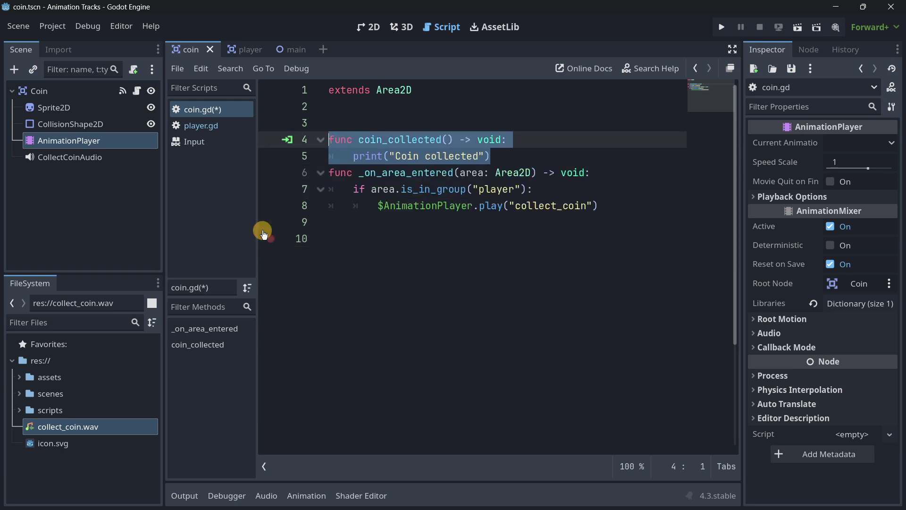
pyautogui.press('Right')
pyautogui.press('Return')
pyautogui.press('Return')
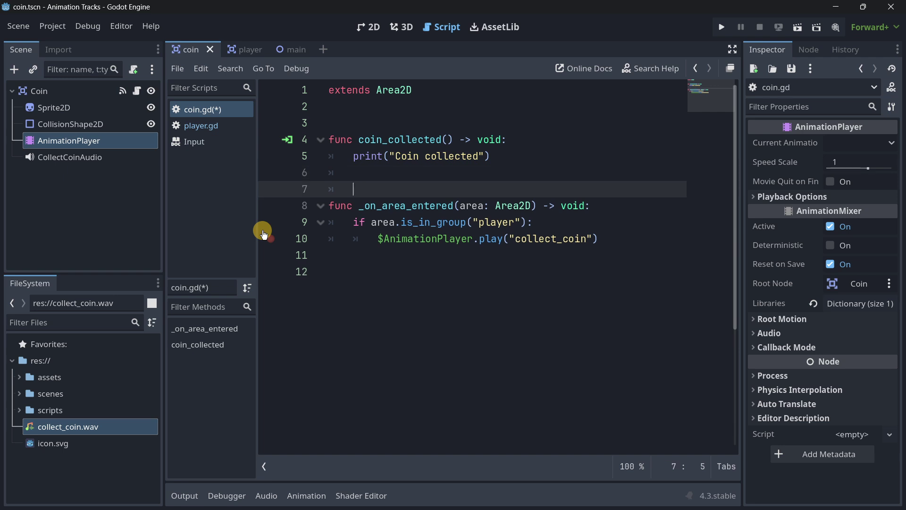
# Add a second Call Method track for the Coin root node to the collect_coin animation
pyautogui.click(75, 141)
pyautogui.click(368, 26)
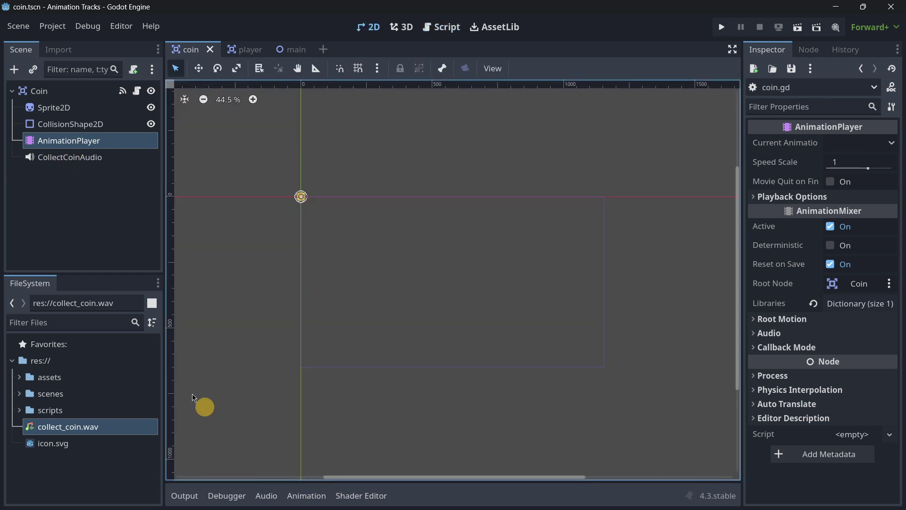
pyautogui.click(304, 495)
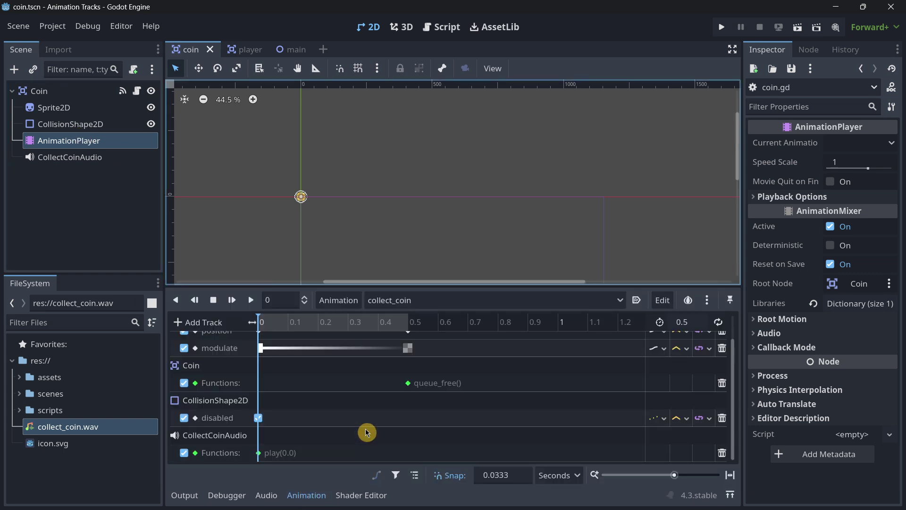
pyautogui.click(220, 325)
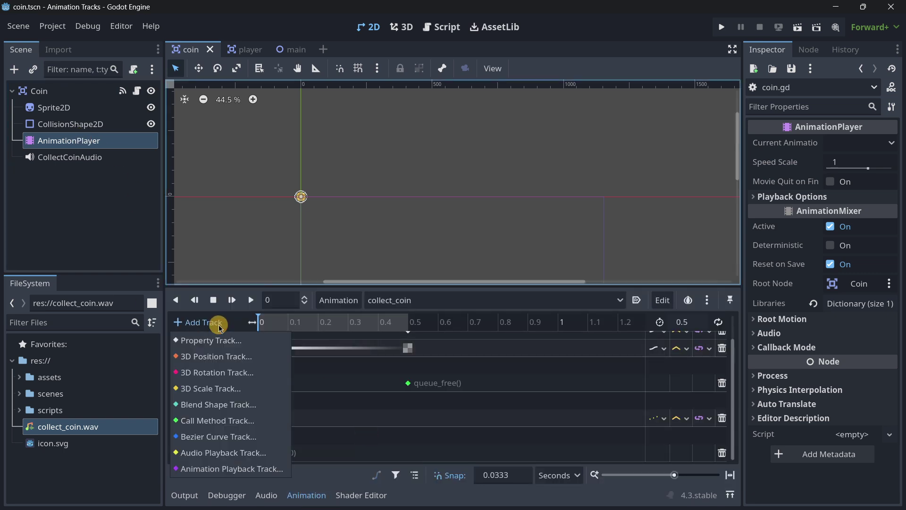
pyautogui.click(234, 420)
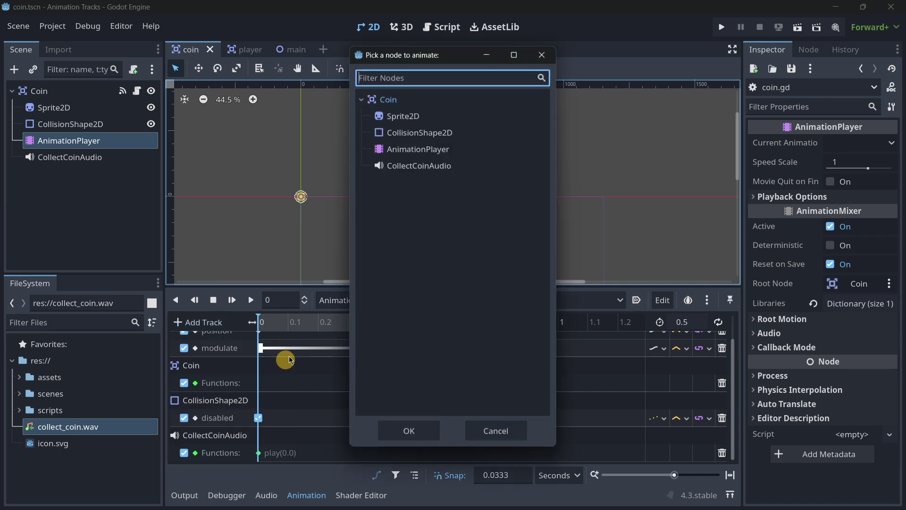
pyautogui.doubleClick(409, 101)
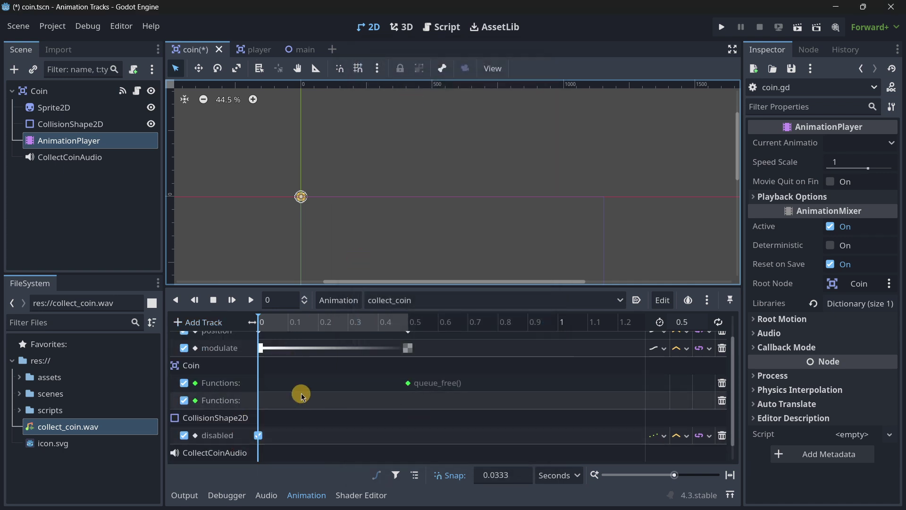
pyautogui.rightClick(343, 403)
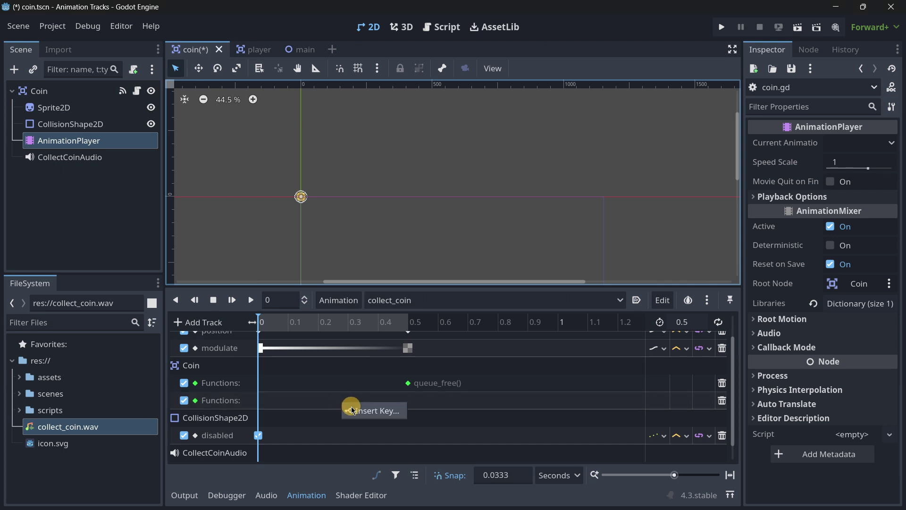
pyautogui.click(350, 409)
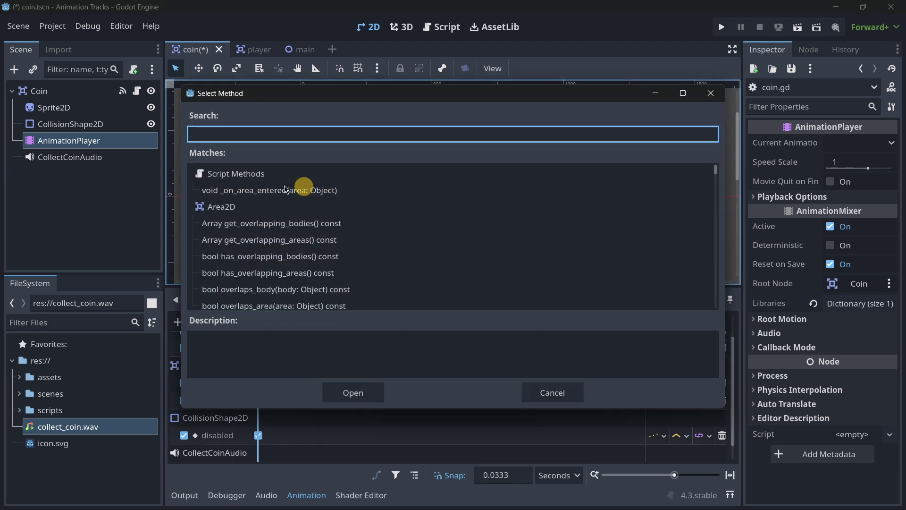
pyautogui.click(538, 391)
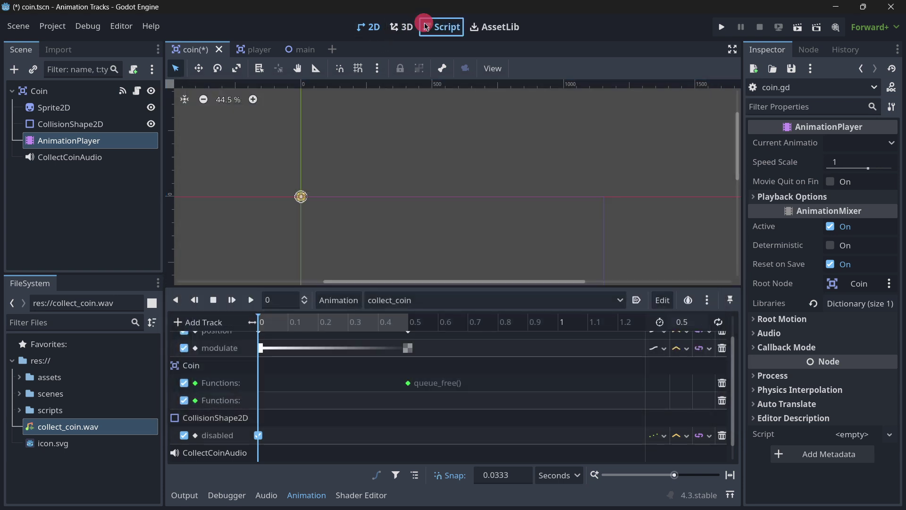
# Save the coin script and insert a coin_collected() key at about 0.43 s on the empty Coin method track
pyautogui.click(441, 27)
pyautogui.hotkey('ctrl', 's')
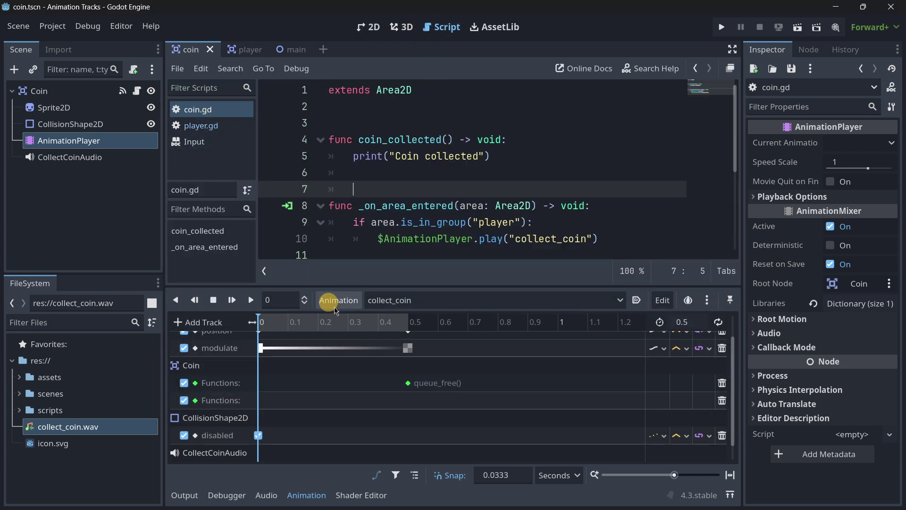
pyautogui.rightClick(385, 398)
pyautogui.click(403, 408)
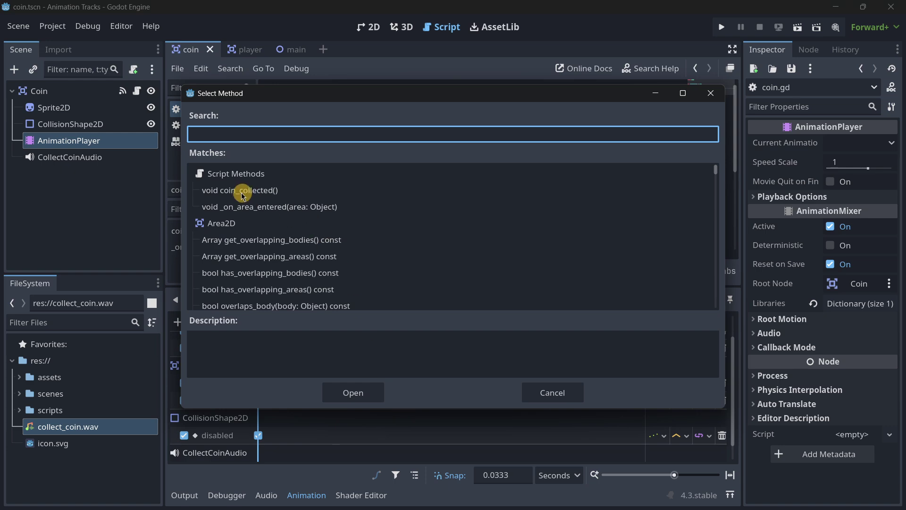
pyautogui.doubleClick(259, 191)
# Set the time of the coin_collected() key to 0 in the collect_coin animation
pyautogui.click(387, 400)
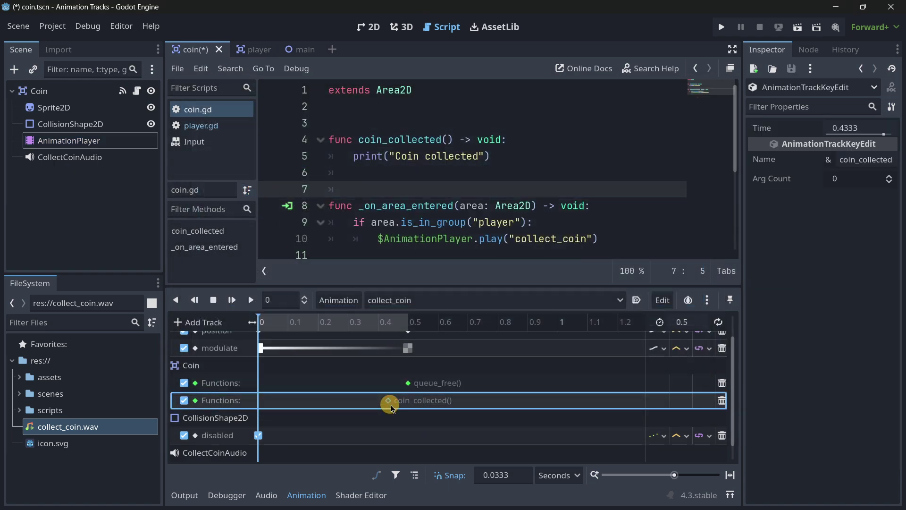
pyautogui.click(853, 128)
pyautogui.write('0')
pyautogui.press('Return')
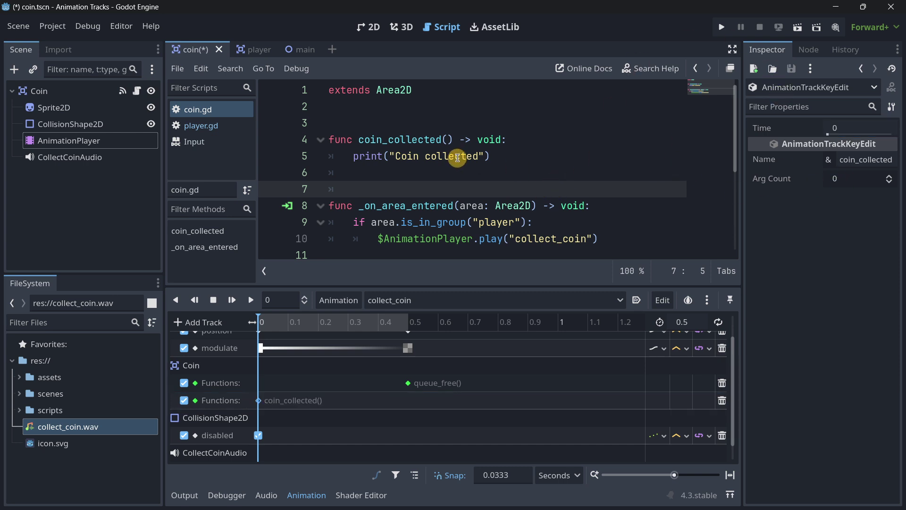
# Add the line modulate = Color.RED below the print statement in coin_collected() and select that line
pyautogui.scroll(-1, 472, 156)
pyautogui.scroll(1, 542, 154)
pyautogui.click(540, 156)
pyautogui.press('Return')
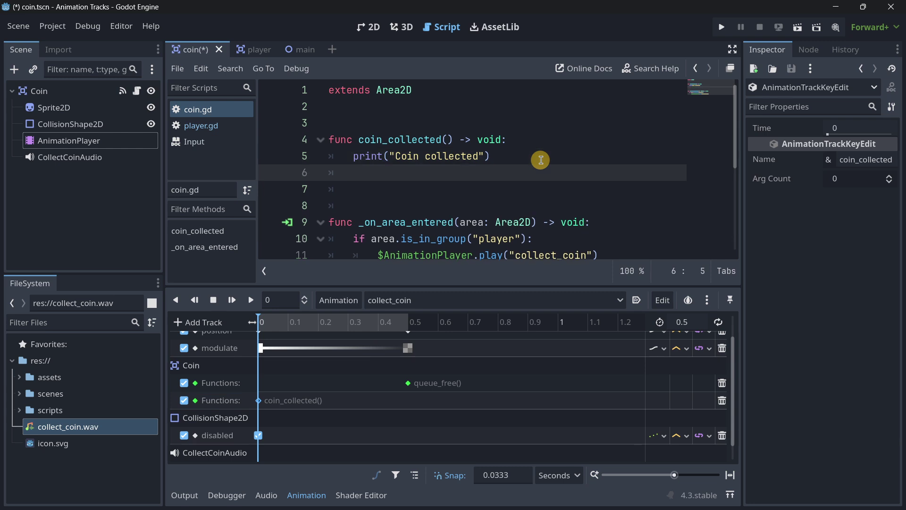
pyautogui.write('modulate = Color.RED')
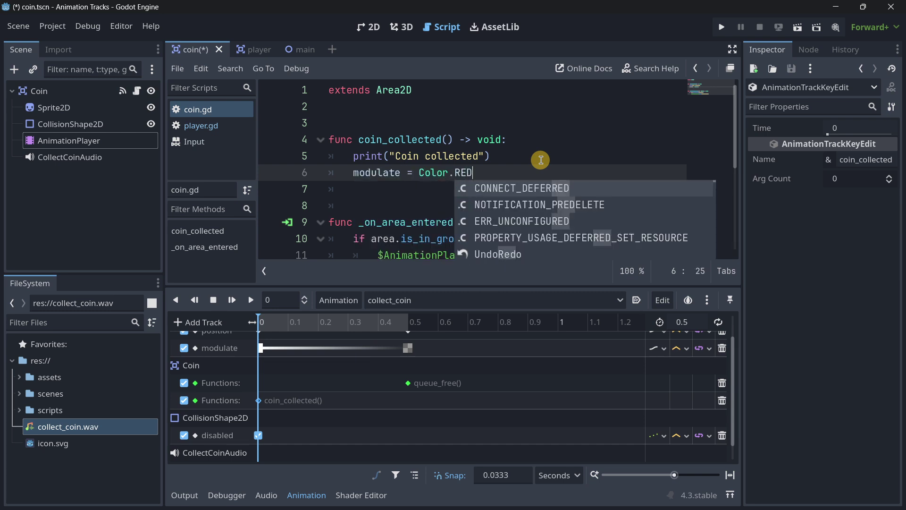
pyautogui.click(400, 173)
pyautogui.moveTo(498, 176); pyautogui.dragTo(349, 176)
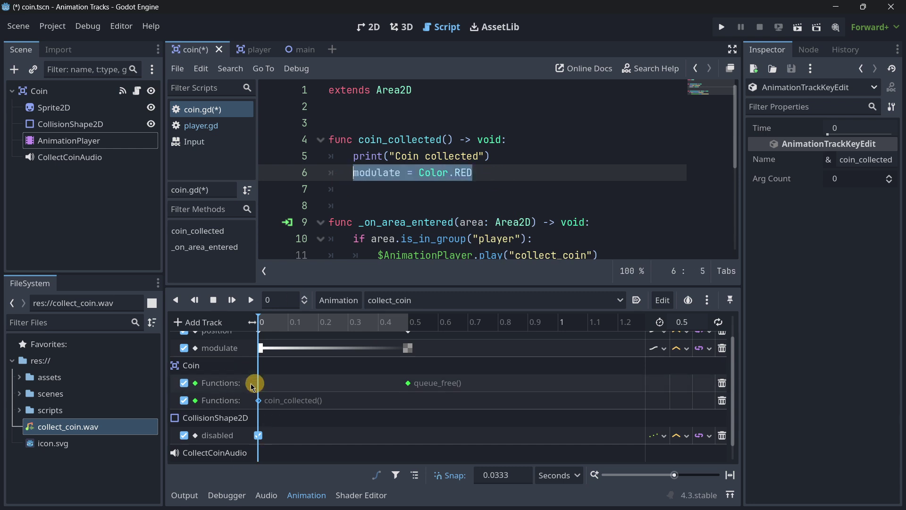
# Run the project, steer the player over several coins to test the coin_collected() call, and close the game
pyautogui.click(368, 27)
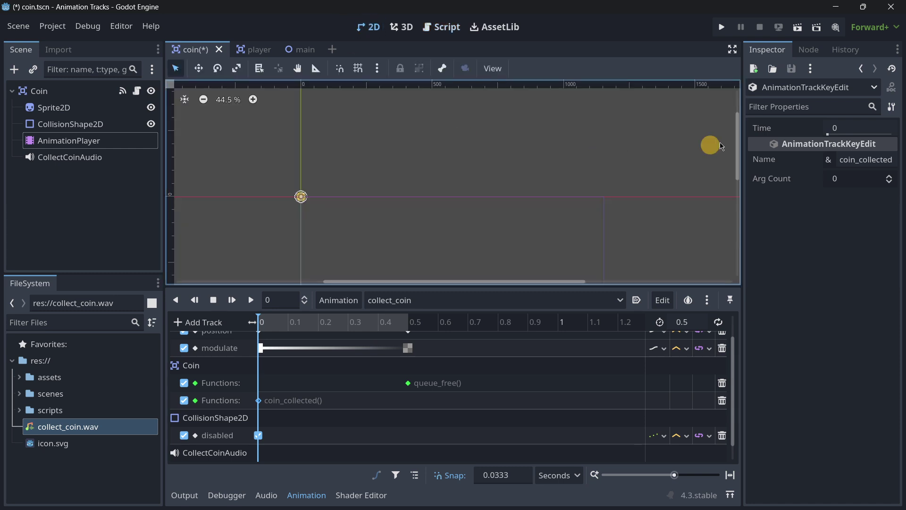
pyautogui.click(721, 27)
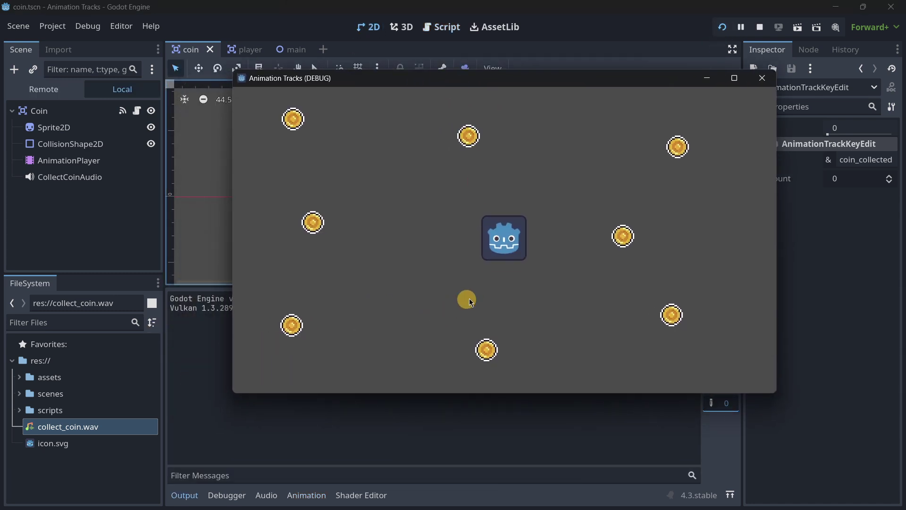
pyautogui.press('Right')
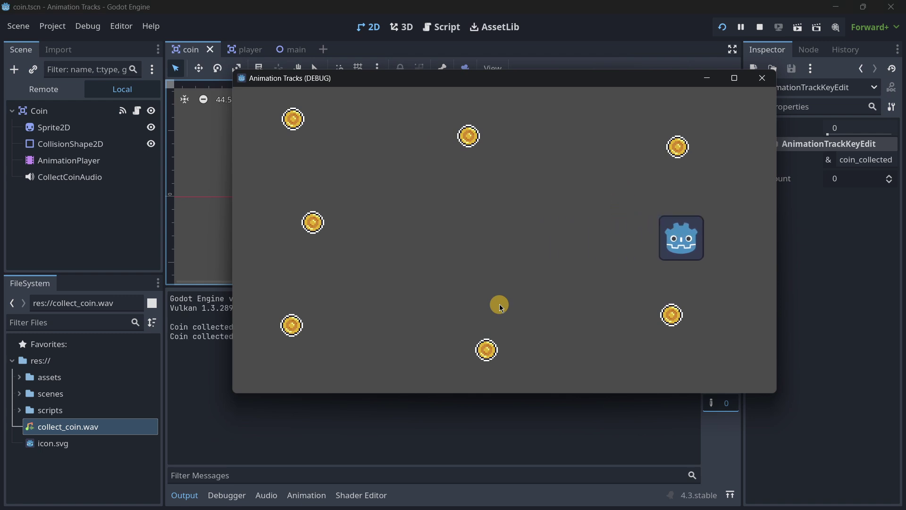
pyautogui.press('Left')
pyautogui.press('Down')
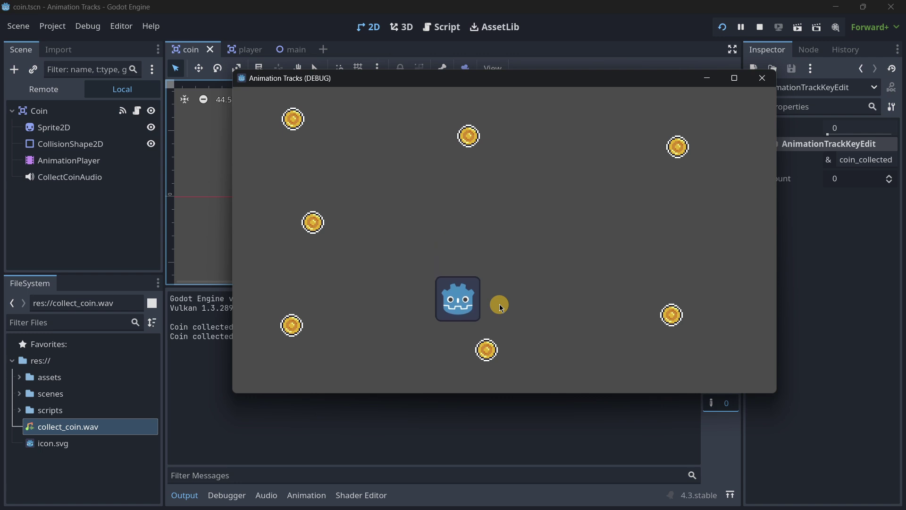
pyautogui.press('Left')
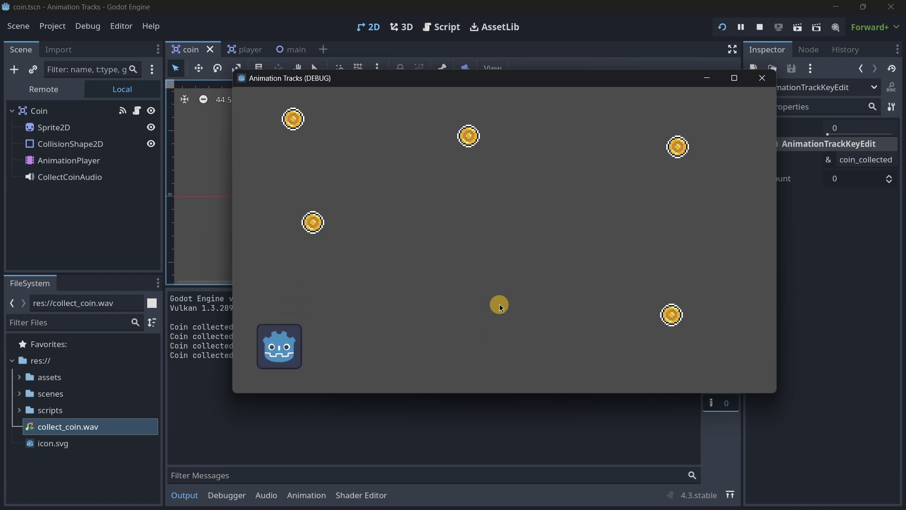
pyautogui.press('Up')
pyautogui.press('Right')
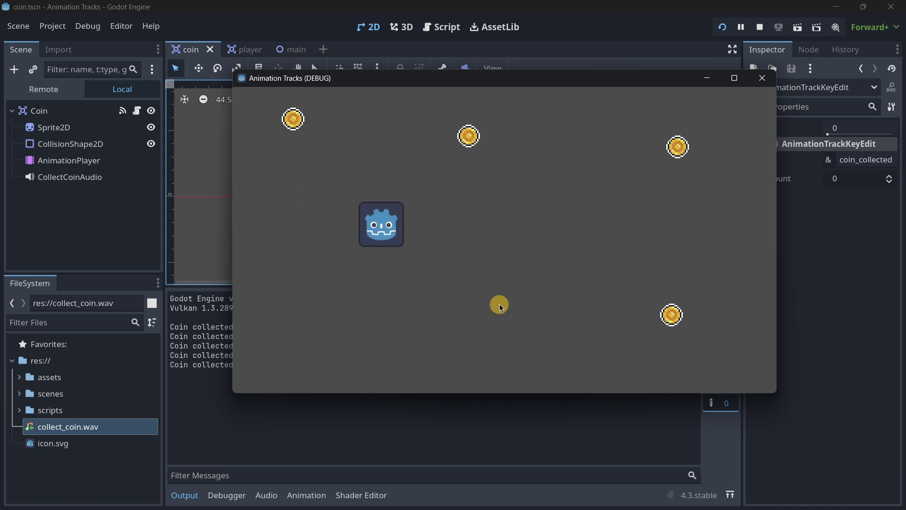
pyautogui.press('Up')
pyautogui.click(762, 78)
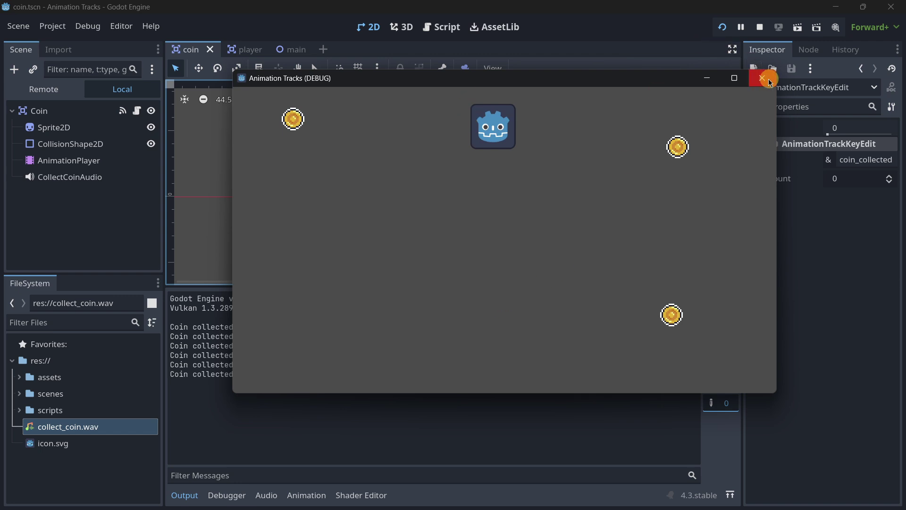
# Move Coin9 in the main scene horizontally away from the overlapping coin to about (1030, 316) and save the scene
pyautogui.click(284, 50)
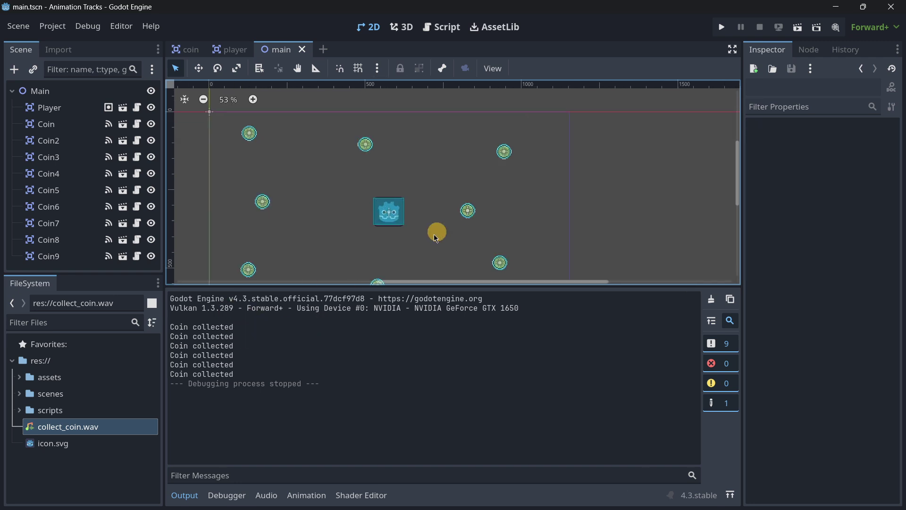
pyautogui.scroll(5, 467, 220)
pyautogui.scroll(2, 482, 184)
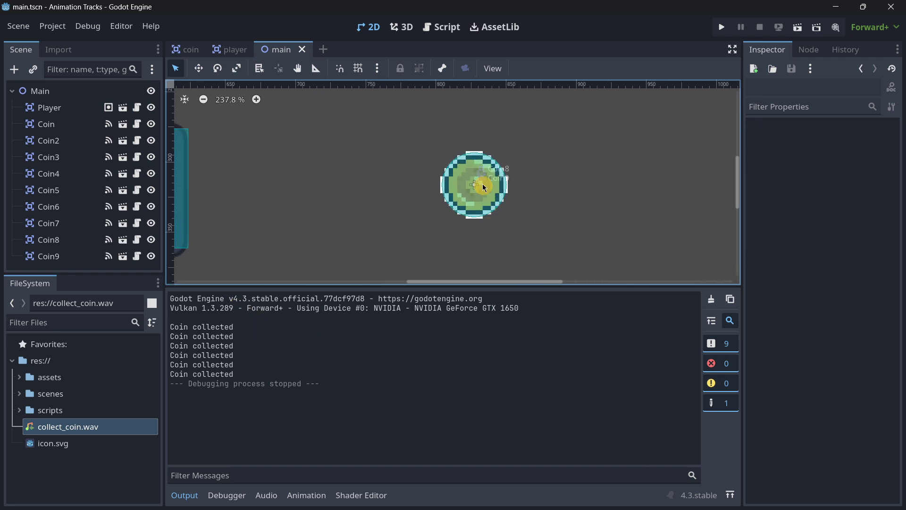
pyautogui.click(480, 181)
pyautogui.scroll(-2, 483, 190)
pyautogui.press('w')
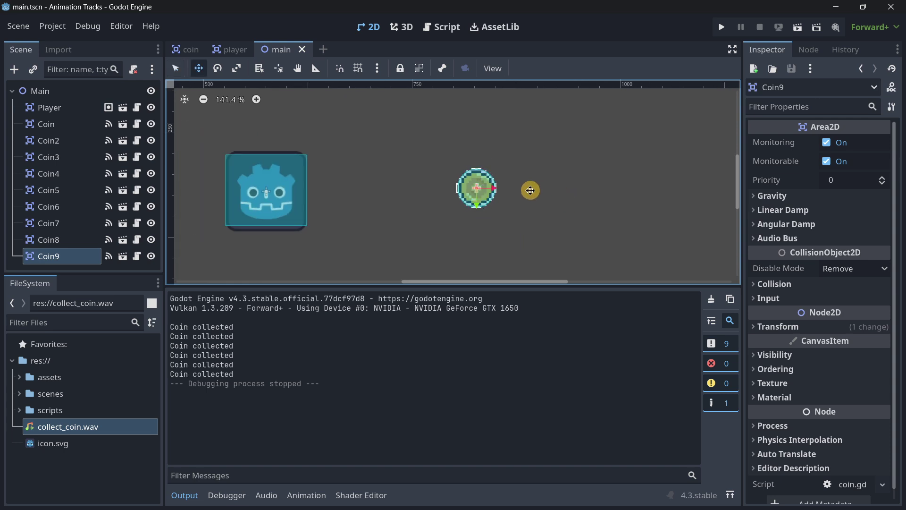
pyautogui.moveTo(494, 192); pyautogui.dragTo(660, 190)
pyautogui.scroll(-5, 495, 217)
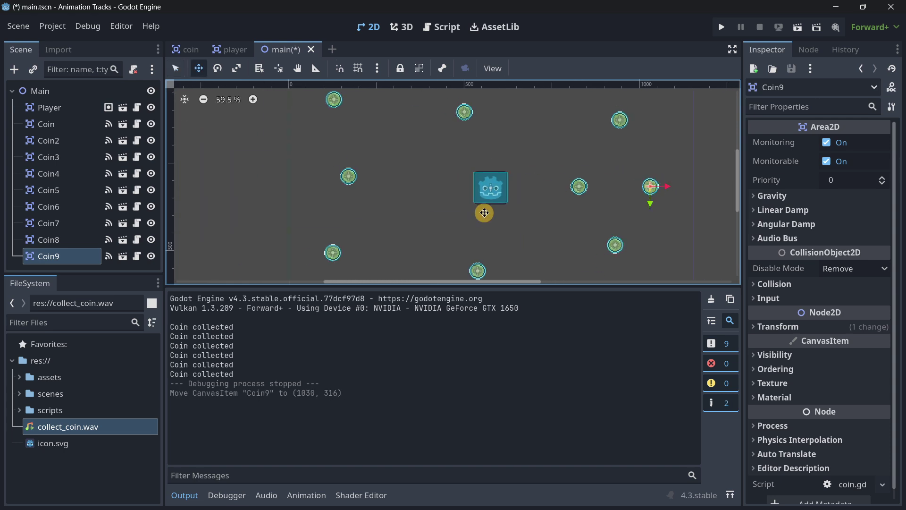
pyautogui.scroll(-2, 467, 194)
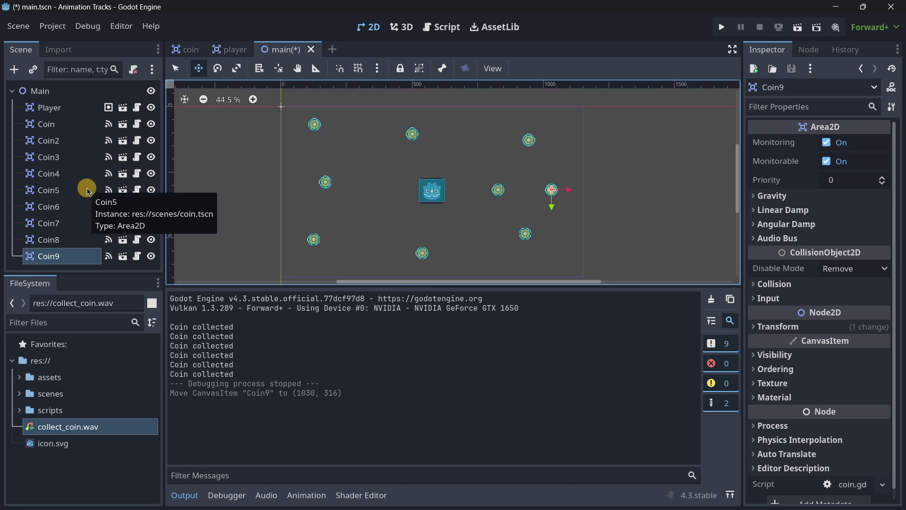
pyautogui.hotkey('ctrl', 's')
# Open the player scene in the 2D view
pyautogui.click(238, 51)
pyautogui.scroll(-2, 461, 197)
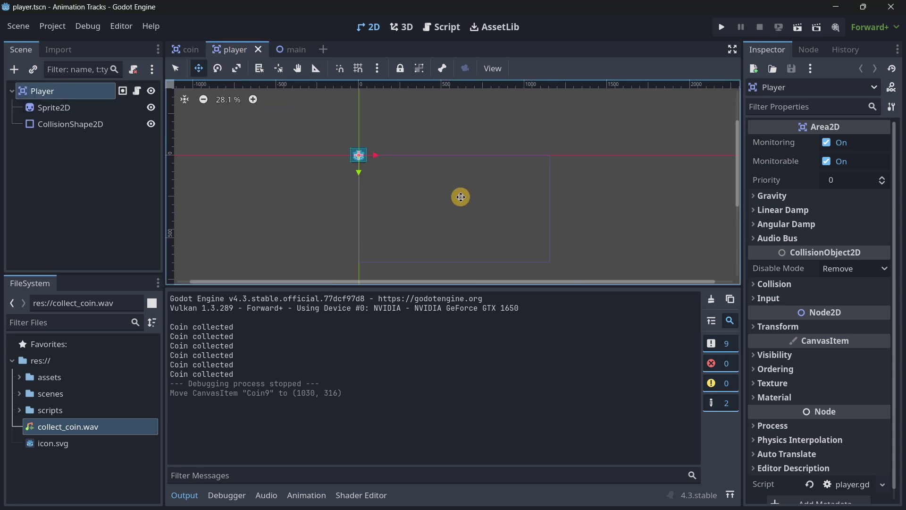